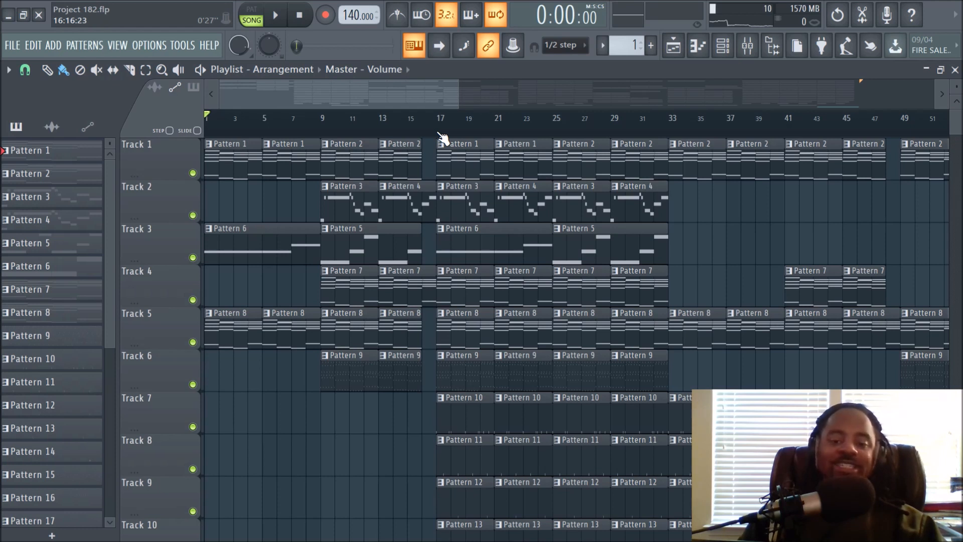
- Set the playback position to bar 17 and look over all the tracks in the arrangement
{"action": "left_click", "coordinate": [440, 133]}
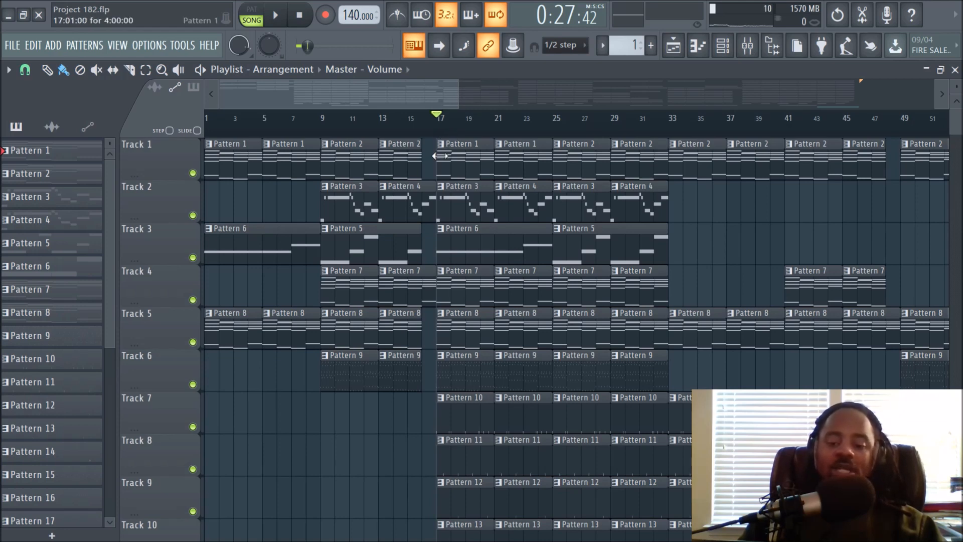
{"action": "scroll", "coordinate": [509, 286], "scroll_direction": "down", "scroll_amount": 5}
{"action": "scroll", "coordinate": [510, 286], "scroll_direction": "up", "scroll_amount": 5}
{"action": "scroll", "coordinate": [554, 205], "scroll_direction": "down", "scroll_amount": 5}
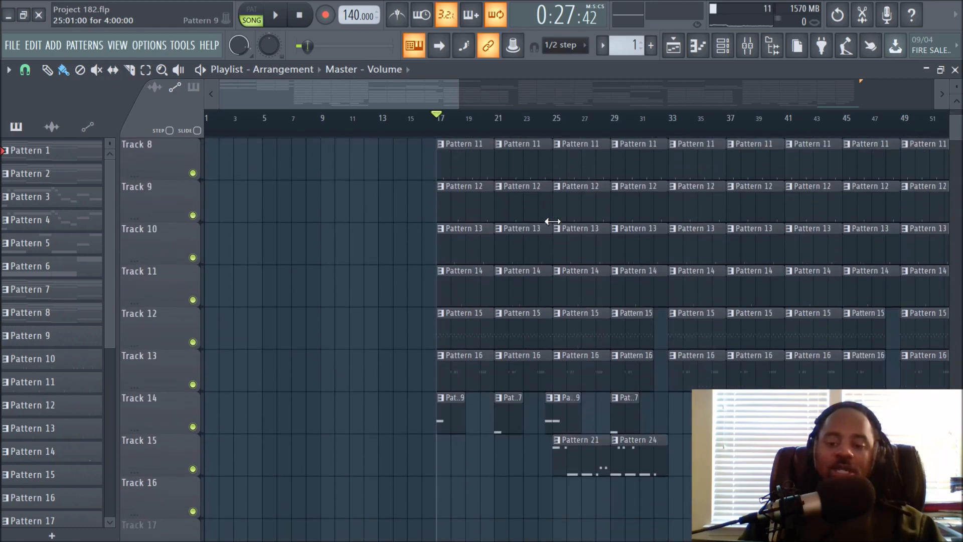
{"action": "scroll", "coordinate": [555, 216], "scroll_direction": "up", "scroll_amount": 5}
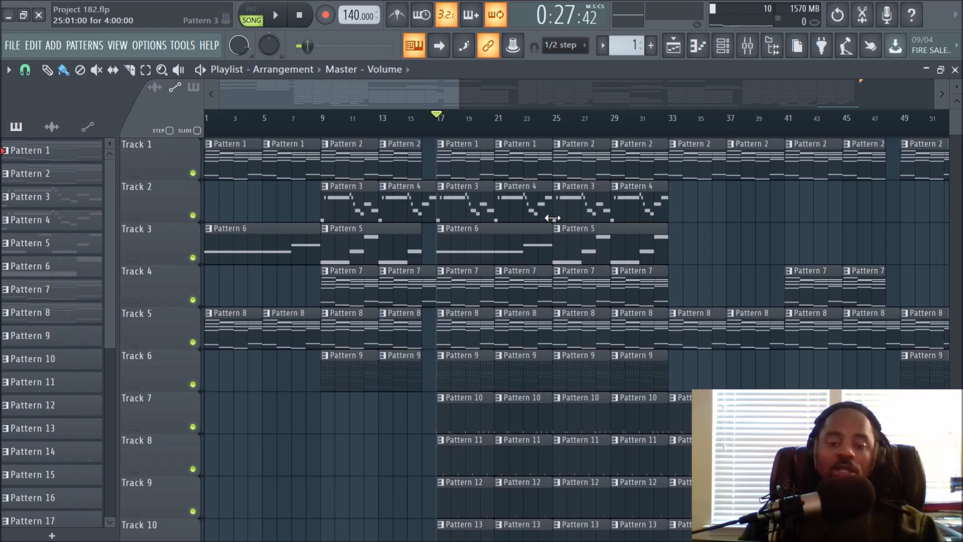
{"action": "scroll", "coordinate": [545, 133], "scroll_direction": "up", "scroll_amount": 2}
{"action": "scroll", "coordinate": [544, 133], "scroll_direction": "up", "scroll_amount": 2}
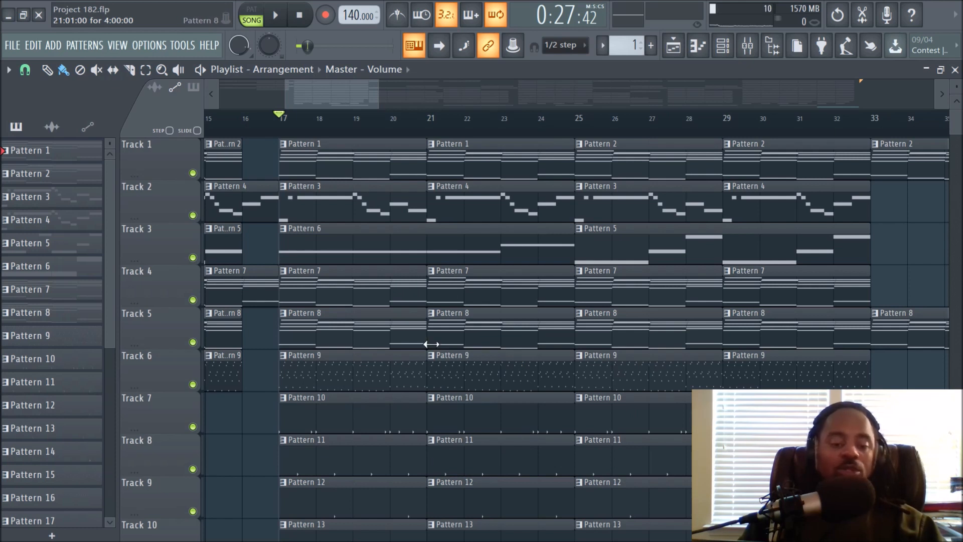
- Solo Track 1 in the playlist with the playback position at bar 17
{"action": "left_click", "coordinate": [25, 72]}
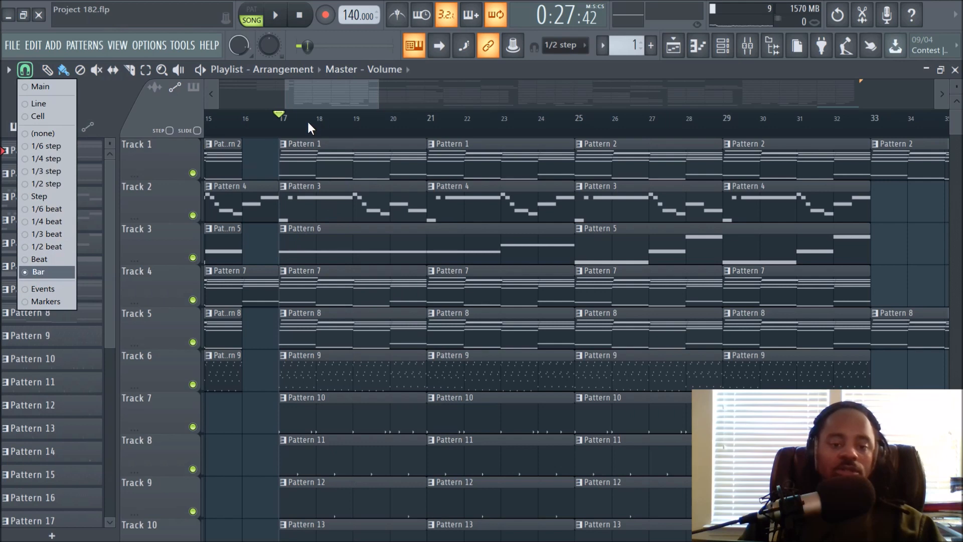
{"action": "left_click", "coordinate": [278, 125]}
{"action": "scroll", "coordinate": [296, 132], "scroll_direction": "up", "scroll_amount": 3}
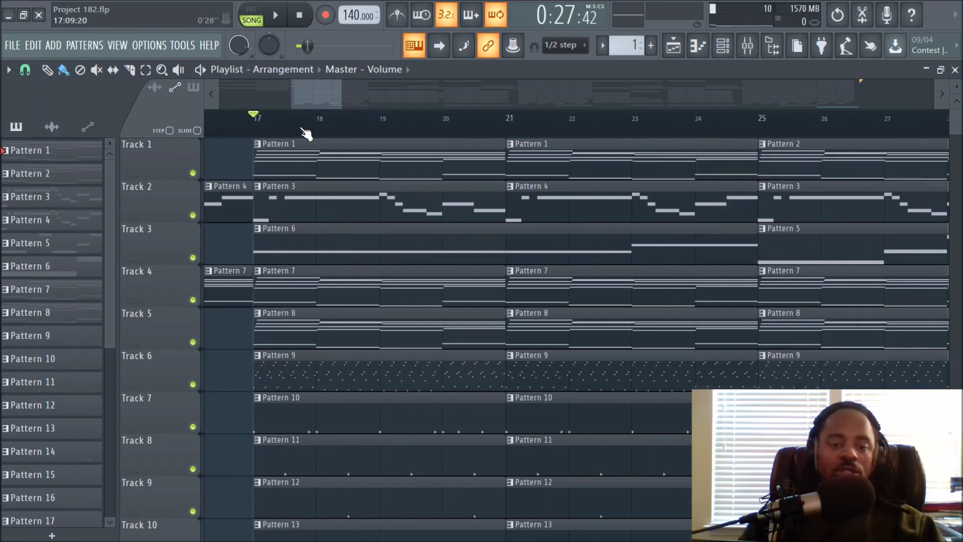
{"action": "left_click", "coordinate": [192, 174], "text": "ctrl"}
{"action": "scroll", "coordinate": [280, 134], "scroll_direction": "down", "scroll_amount": 4}
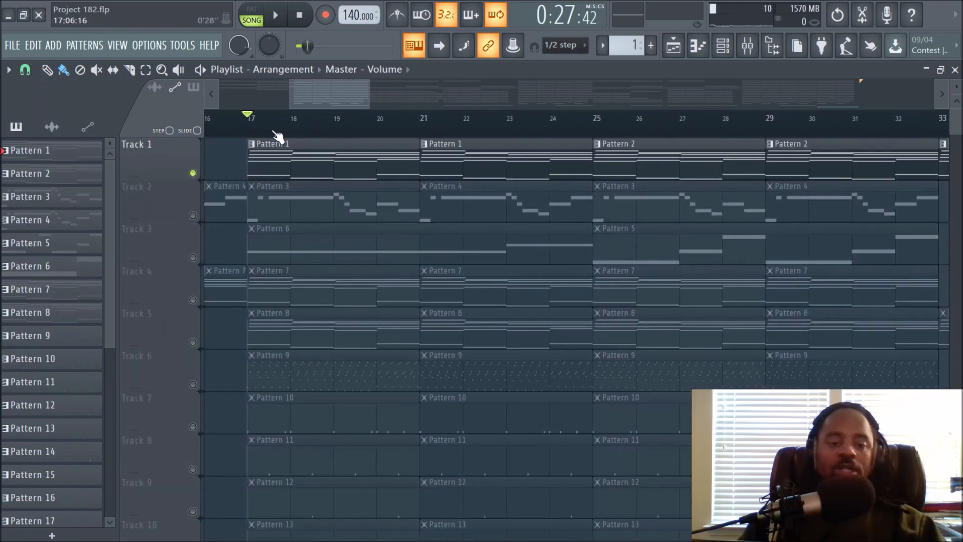
- View the Pad channel in the mixer and return to the playlist
{"action": "left_click", "coordinate": [747, 46]}
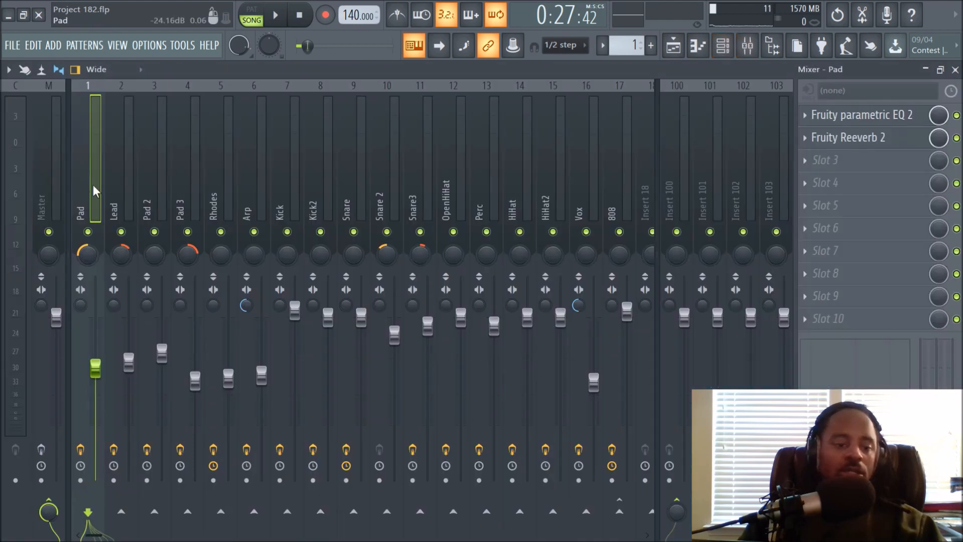
{"action": "left_click", "coordinate": [673, 46]}
{"action": "scroll", "coordinate": [333, 127], "scroll_direction": "down", "scroll_amount": 2}
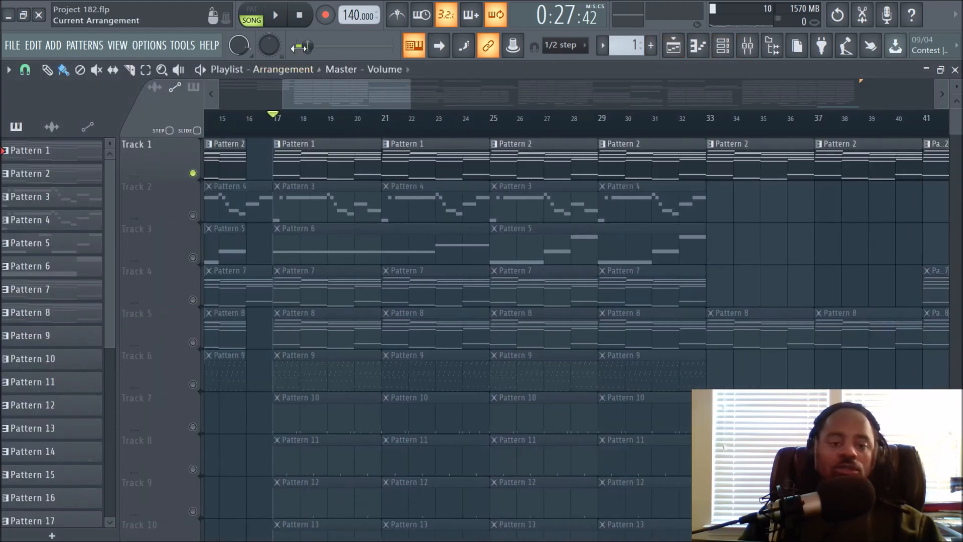
- Play the soloed Track 1 from bar 17 and stop playback
{"action": "left_click", "coordinate": [281, 16]}
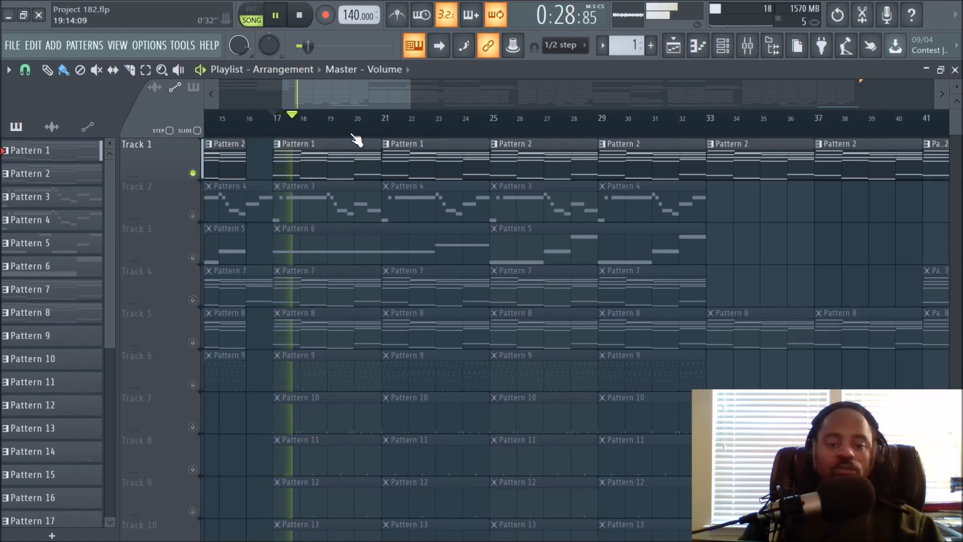
{"action": "scroll", "coordinate": [369, 129], "scroll_direction": "up", "scroll_amount": 1}
{"action": "scroll", "coordinate": [369, 128], "scroll_direction": "up", "scroll_amount": 1}
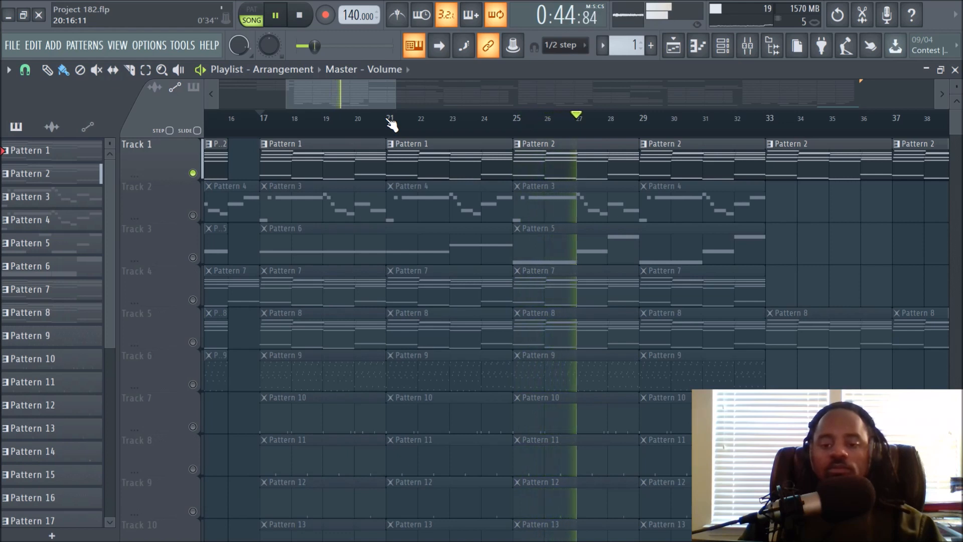
{"action": "left_click", "coordinate": [300, 20]}
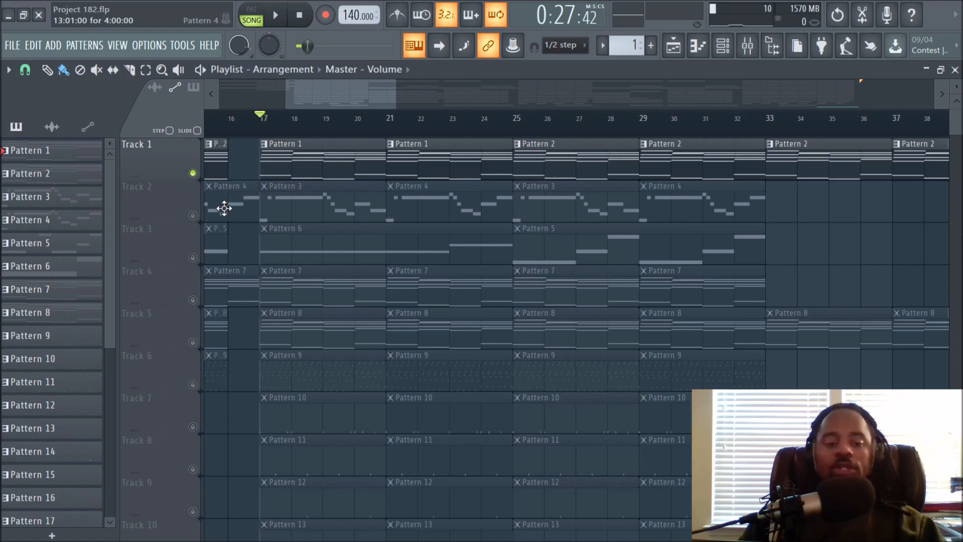
- Unmute Track 2 and play it together with Track 1 from bar 17, stopping around bar 33
{"action": "left_click", "coordinate": [192, 215]}
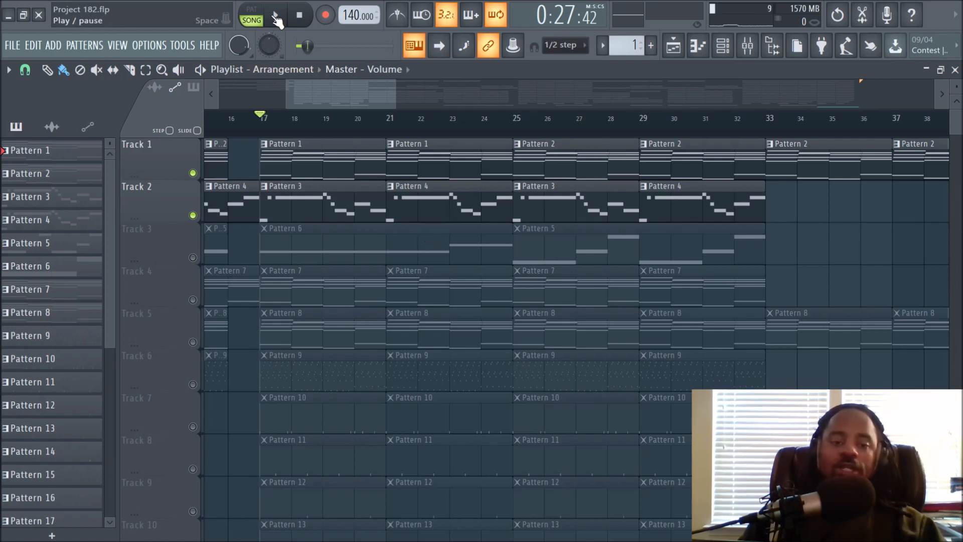
{"action": "left_click", "coordinate": [276, 17]}
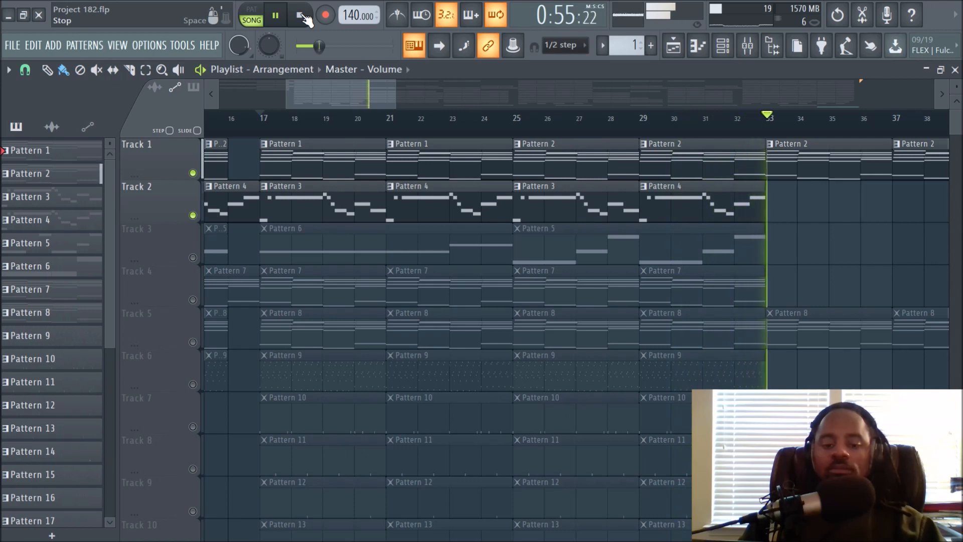
{"action": "left_click", "coordinate": [302, 16]}
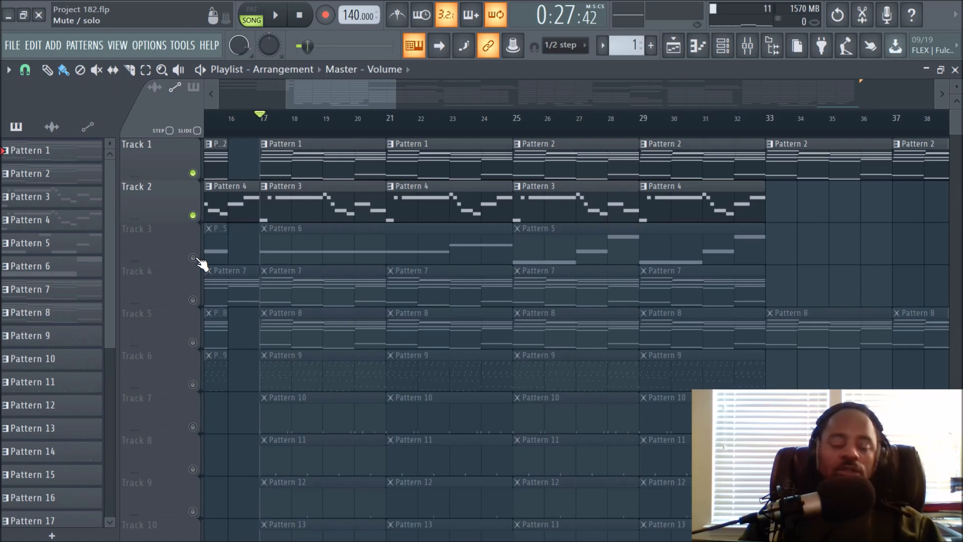
- Unmute Track 3 and view the Pad 2 channel in the mixer before returning to the playlist
{"action": "left_click", "coordinate": [193, 257]}
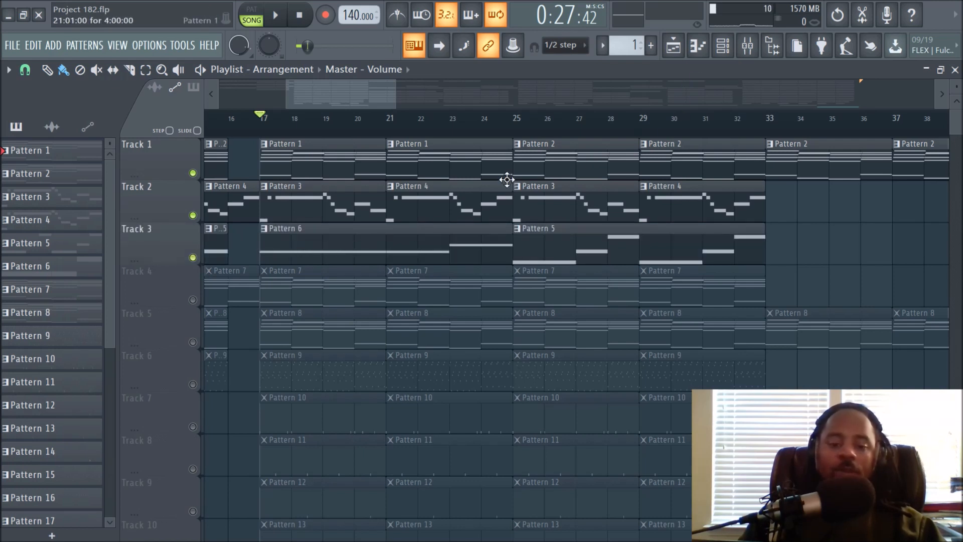
{"action": "left_click", "coordinate": [723, 46]}
{"action": "left_click", "coordinate": [748, 46]}
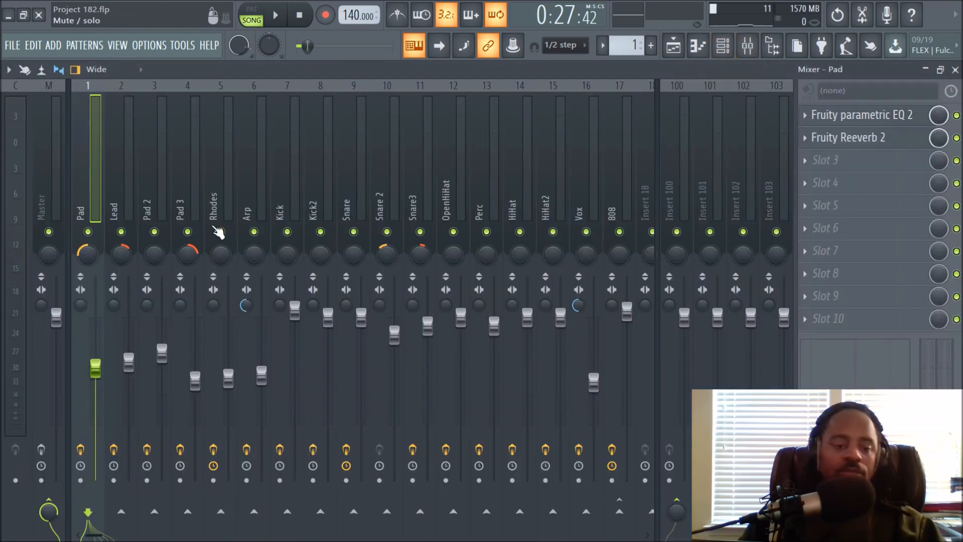
{"action": "left_click", "coordinate": [150, 190]}
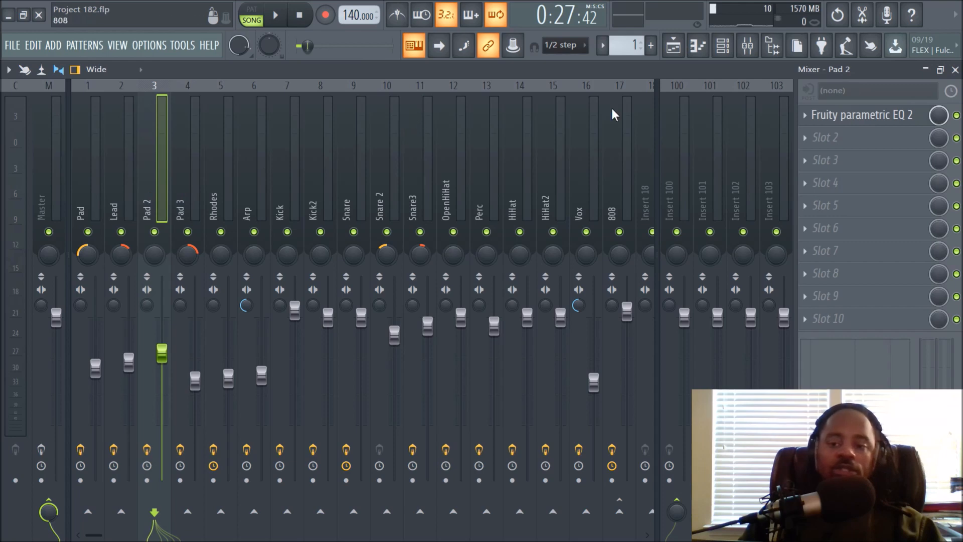
{"action": "left_click", "coordinate": [673, 46]}
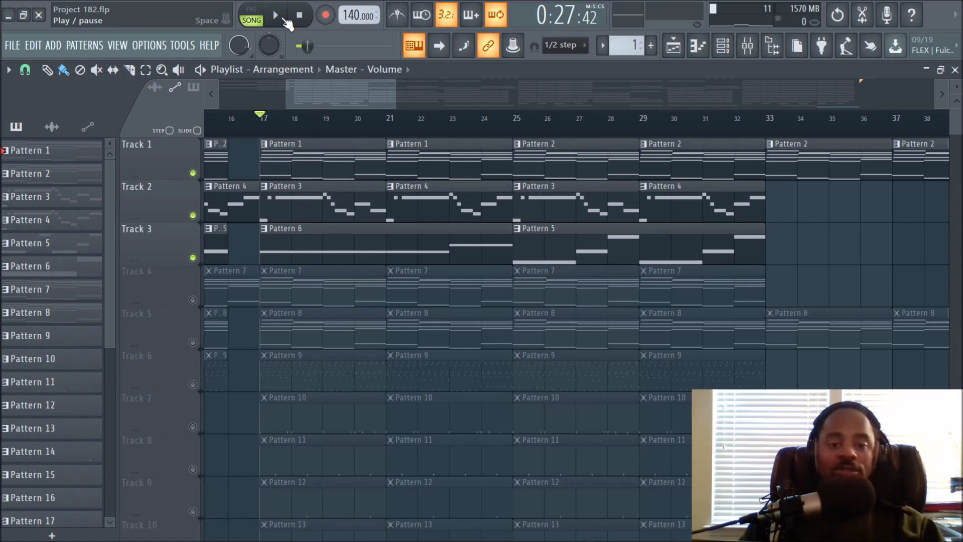
- Briefly play the three active tracks, then solo Track 3 and listen to it alone from bar 17
{"action": "key", "text": "space"}
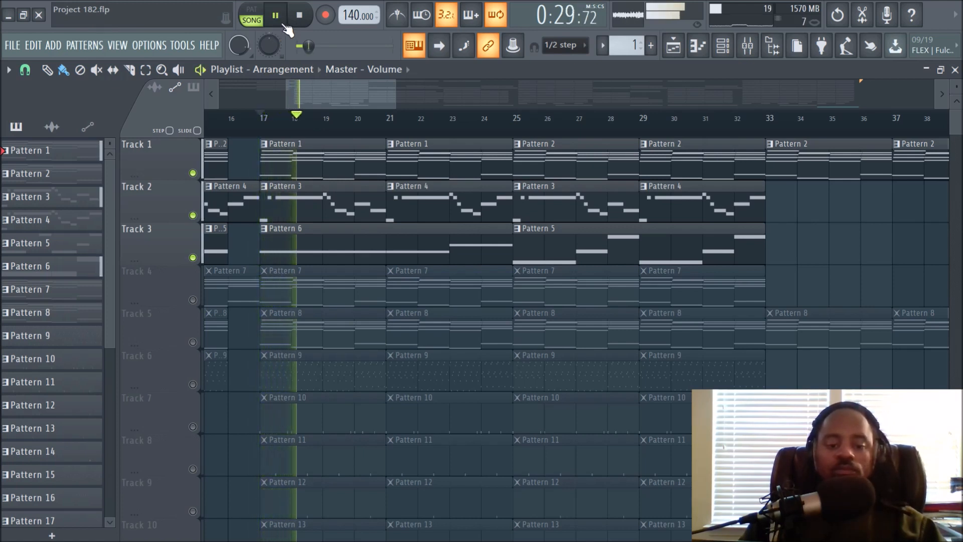
{"action": "key", "text": "space"}
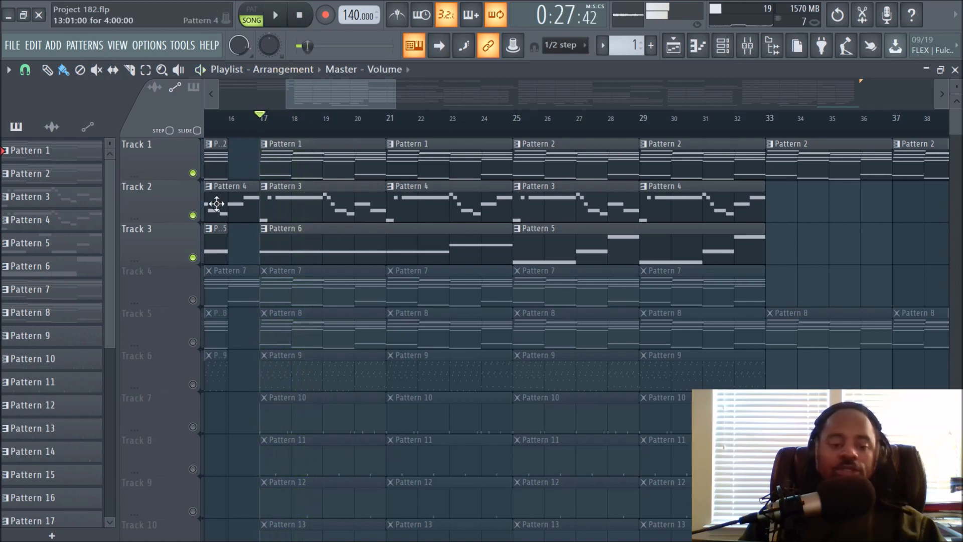
{"action": "right_click", "coordinate": [193, 257]}
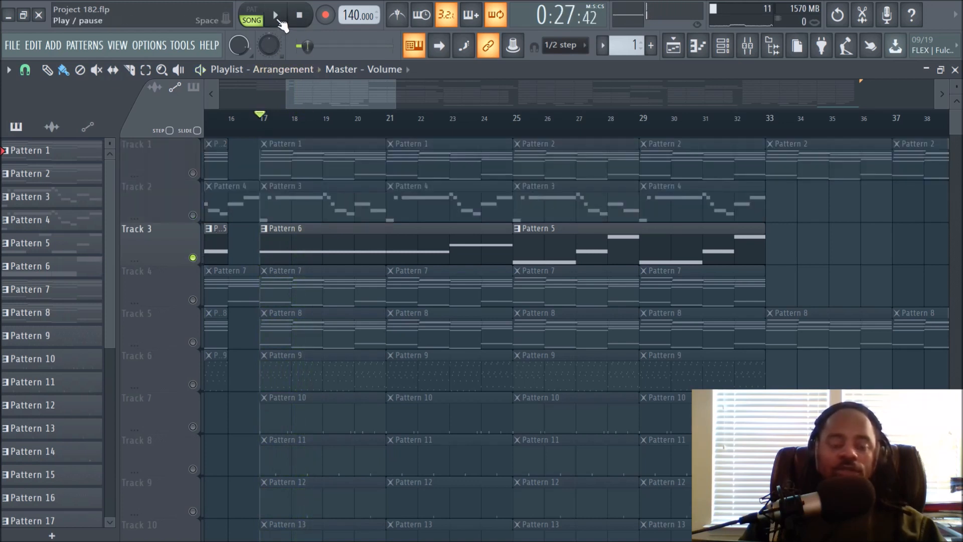
{"action": "left_click", "coordinate": [277, 16]}
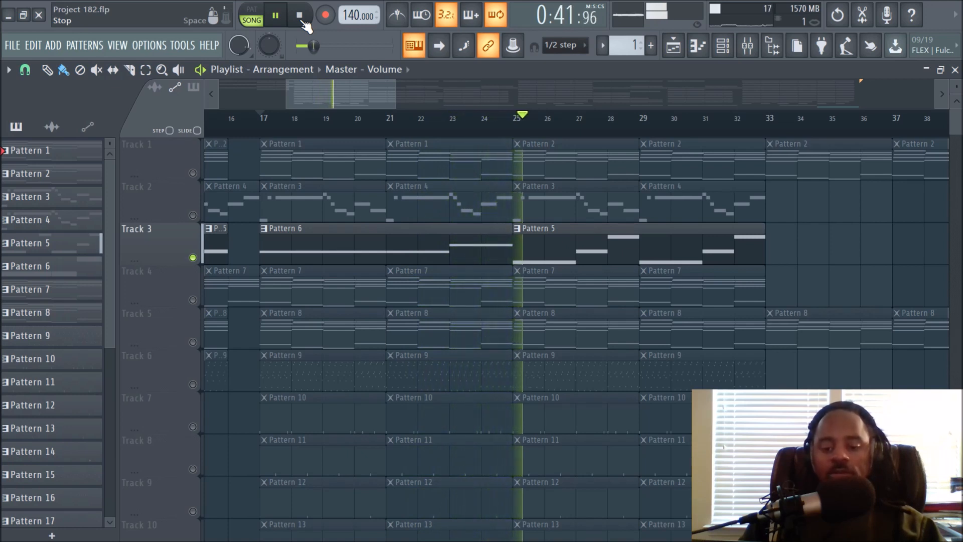
{"action": "left_click", "coordinate": [301, 17]}
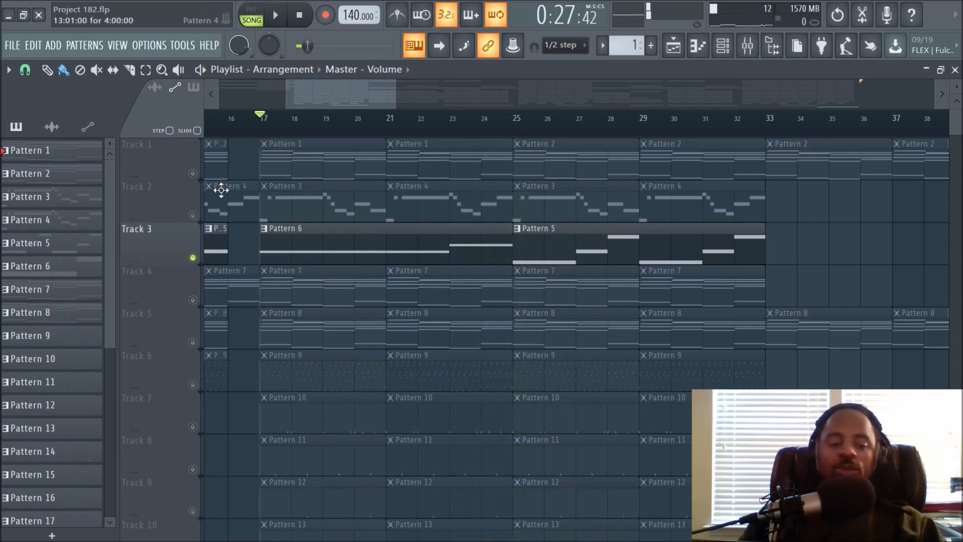
- Unmute Tracks 1 and 2 again and play them together with Track 3 from bar 17, then stop
{"action": "left_click", "coordinate": [193, 173]}
{"action": "left_click", "coordinate": [193, 216]}
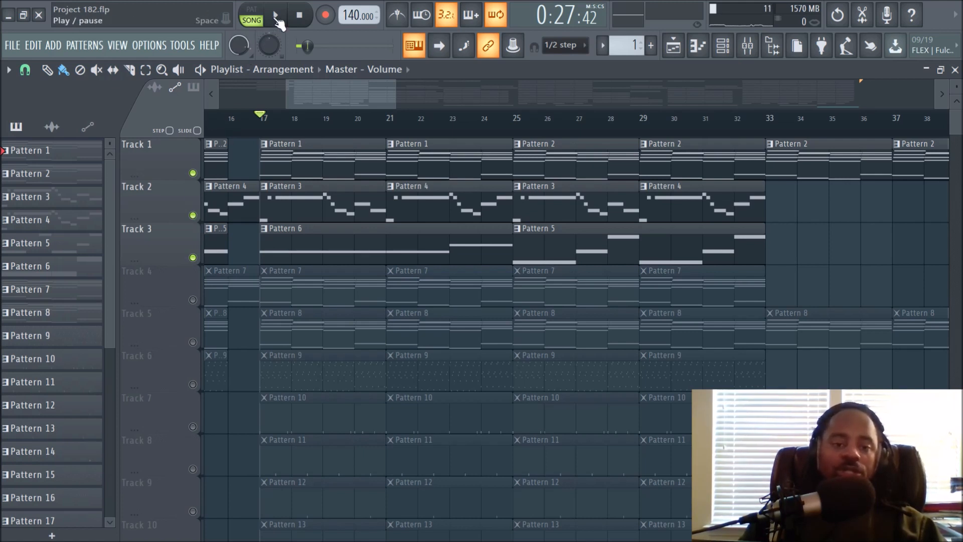
{"action": "left_click", "coordinate": [276, 16]}
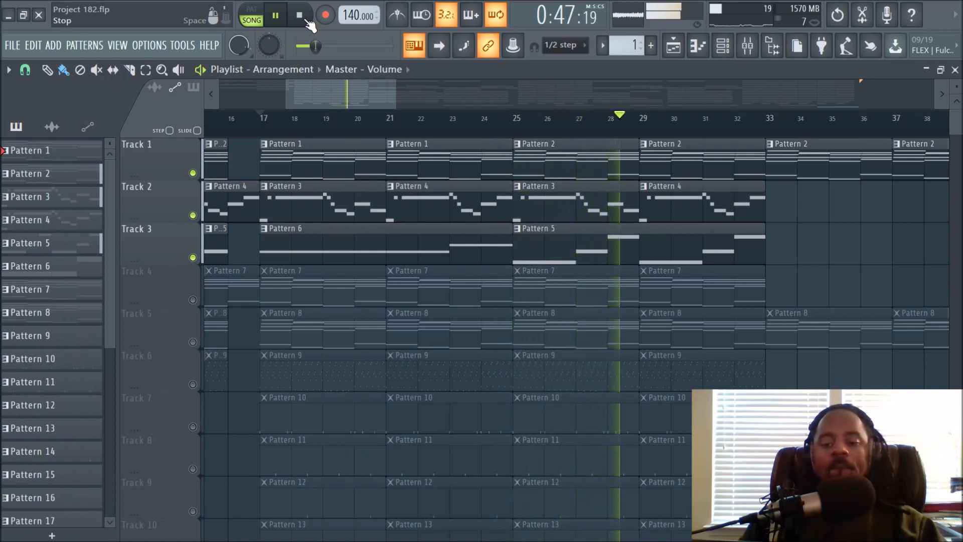
{"action": "left_click", "coordinate": [303, 18]}
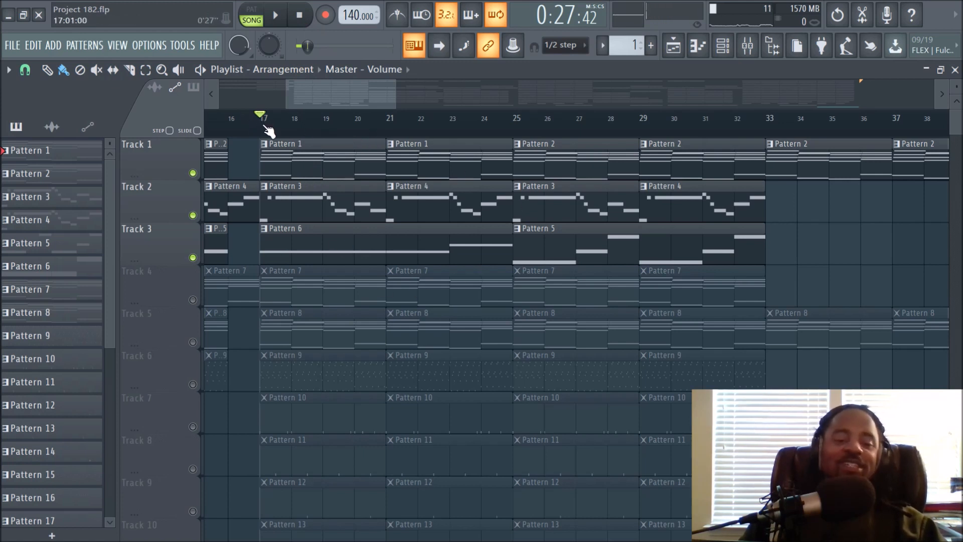
{"action": "left_click", "coordinate": [421, 131]}
{"action": "mouse_move", "coordinate": [261, 132]}
{"action": "left_mouse_down"}
{"action": "mouse_move", "coordinate": [924, 172]}
{"action": "mouse_move", "coordinate": [246, 130]}
{"action": "left_mouse_up"}
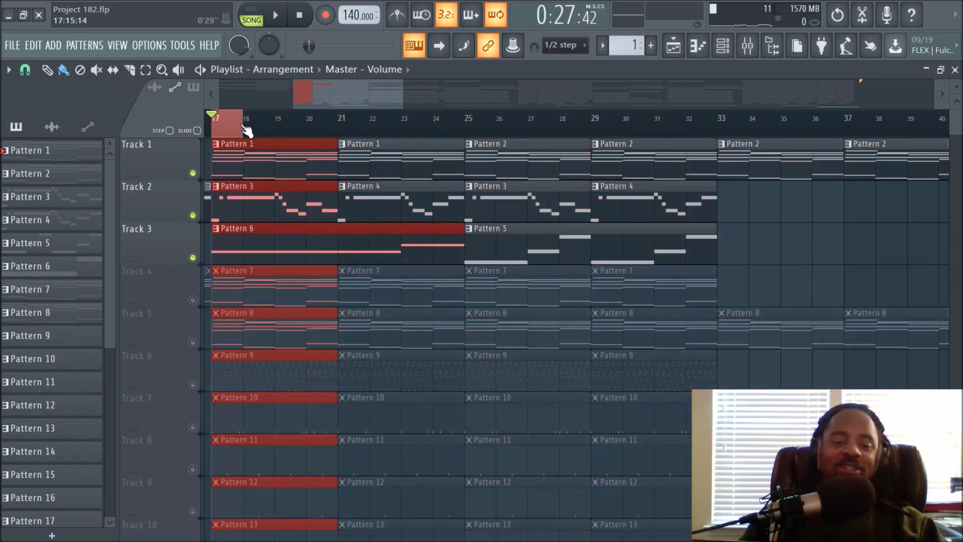
{"action": "left_click", "coordinate": [236, 129]}
{"action": "left_click_drag", "start_coordinate": [338, 96], "coordinate": [314, 97]}
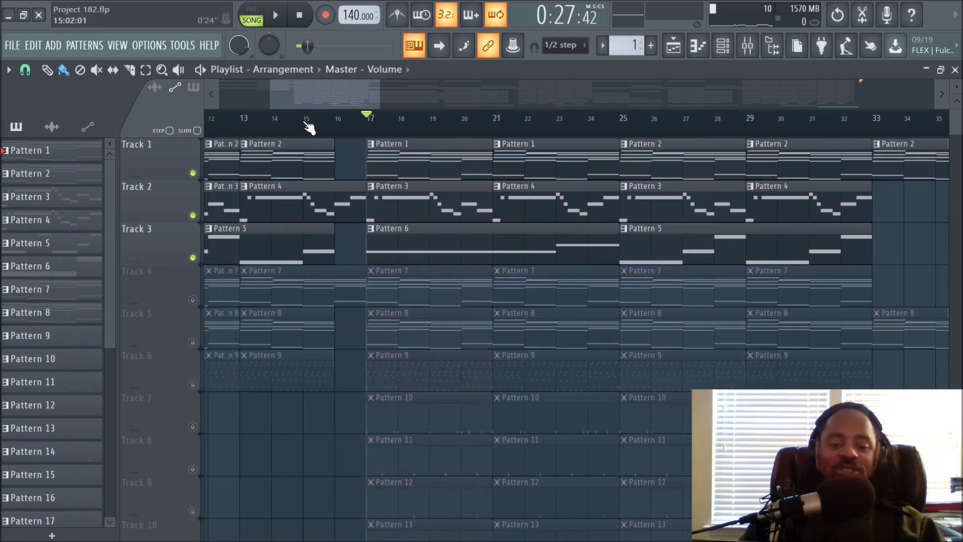
- Unmute Track 4 and view the Pad 3 channel in the mixer before returning to the playlist
{"action": "left_click", "coordinate": [193, 300]}
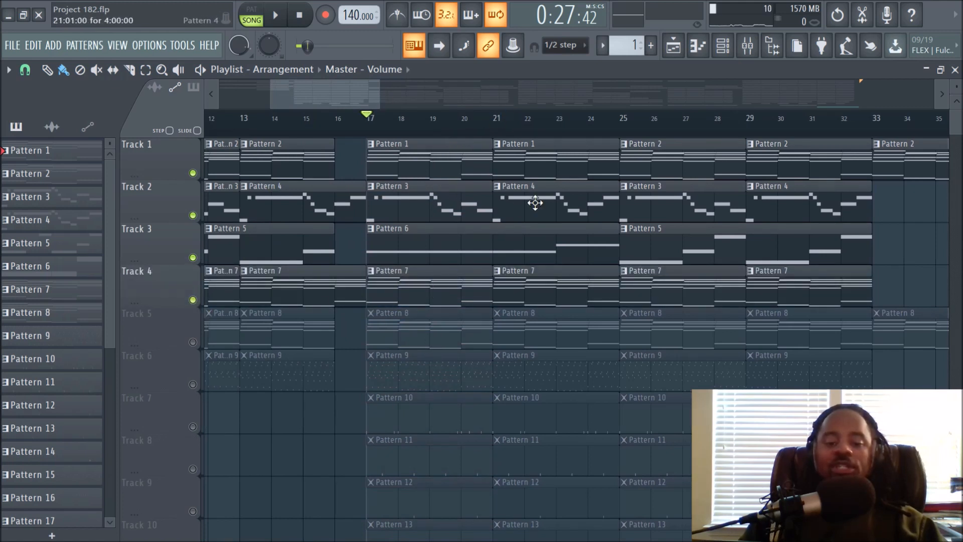
{"action": "left_click", "coordinate": [750, 52]}
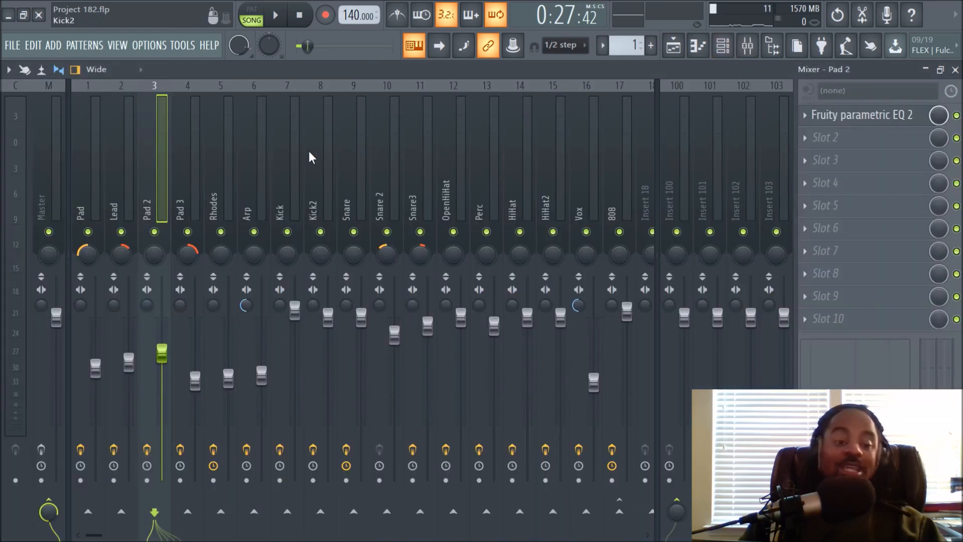
{"action": "left_click", "coordinate": [188, 182]}
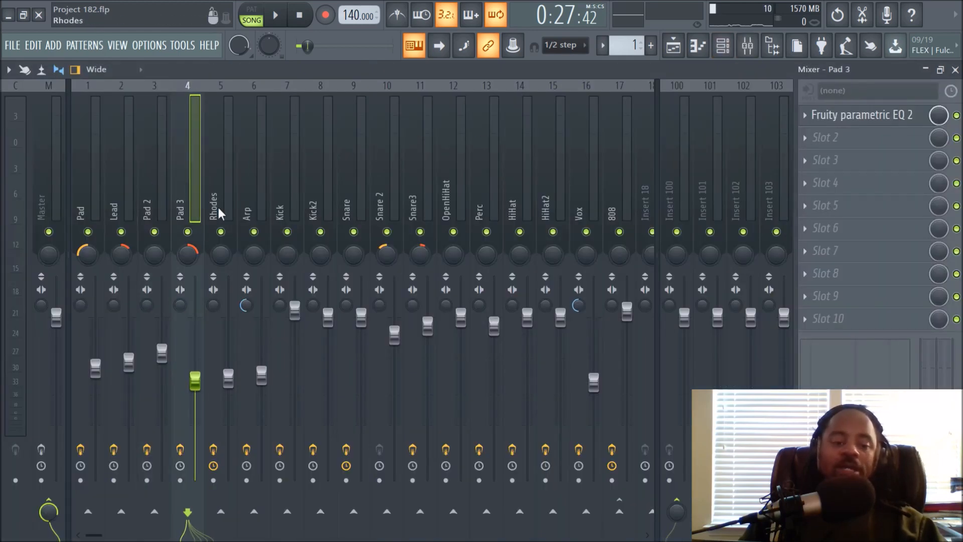
{"action": "left_click", "coordinate": [671, 53]}
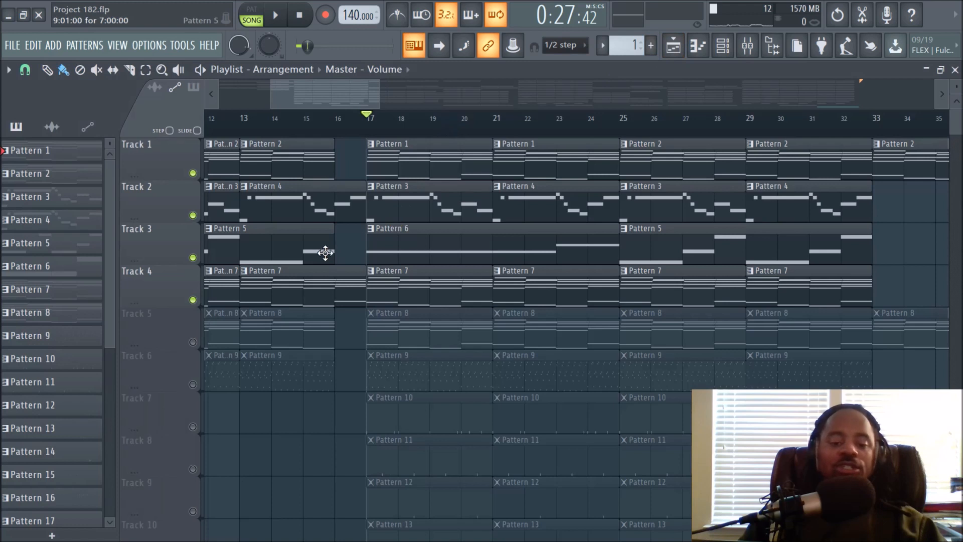
- Play Tracks 1 to 4 together from bar 17, then solo Track 4 to hear it alone before stopping playback
{"action": "left_click", "coordinate": [276, 17]}
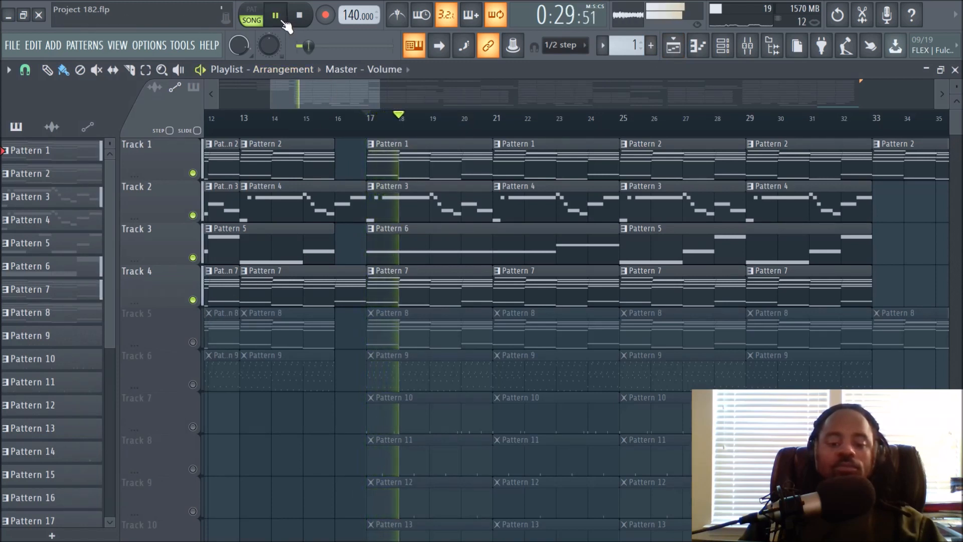
{"action": "right_click", "coordinate": [193, 300]}
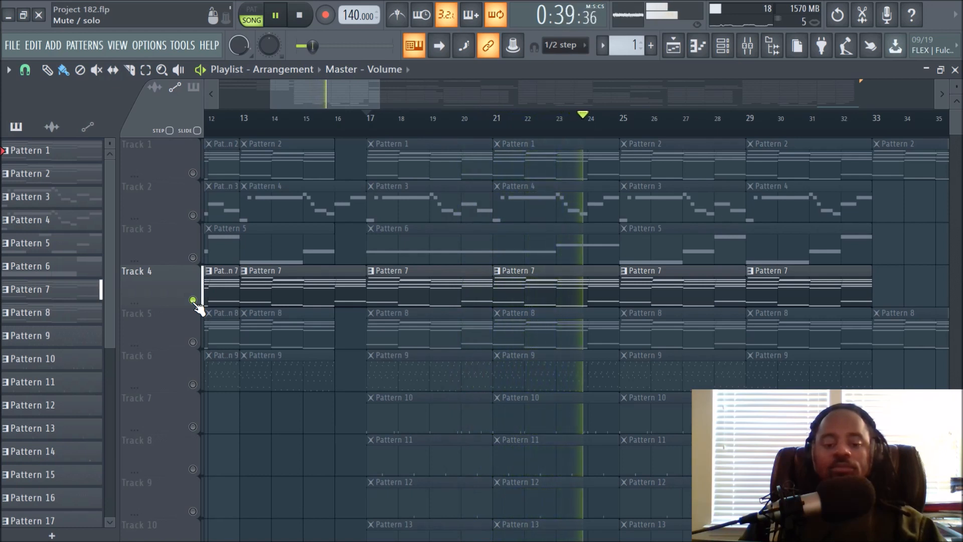
{"action": "left_click", "coordinate": [307, 18]}
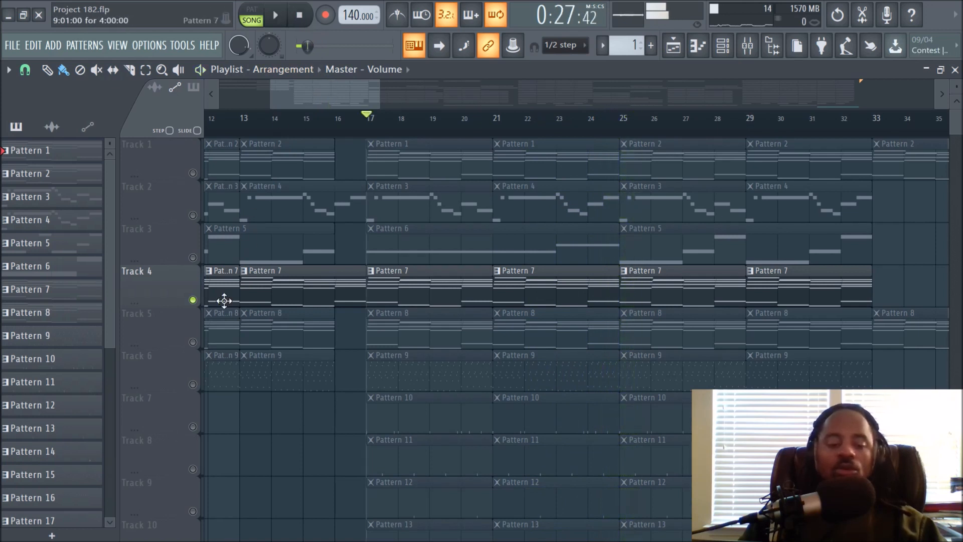
- Unmute Track 5 and mute Track 4, then play Track 5 alone briefly from bar 17
{"action": "left_click", "coordinate": [193, 342]}
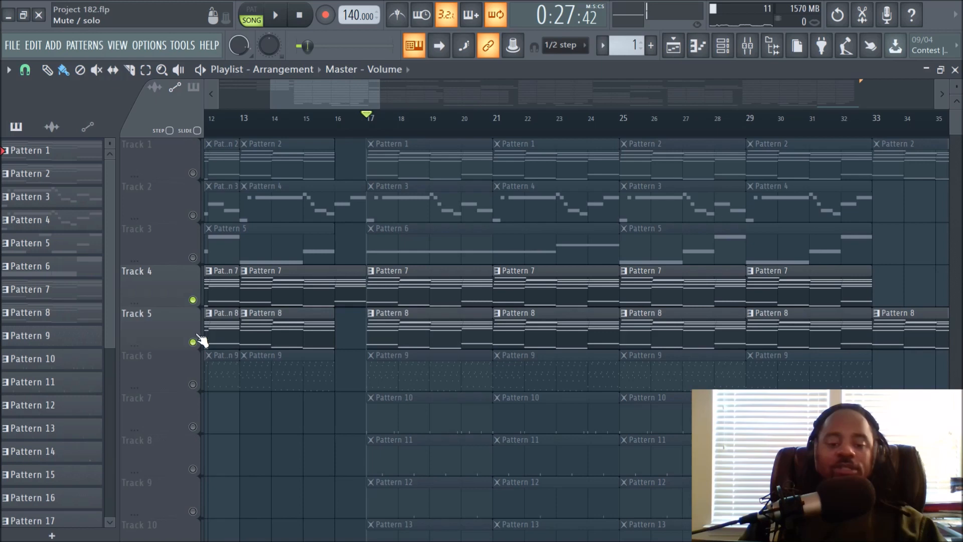
{"action": "left_click", "coordinate": [194, 300]}
{"action": "left_click", "coordinate": [277, 18]}
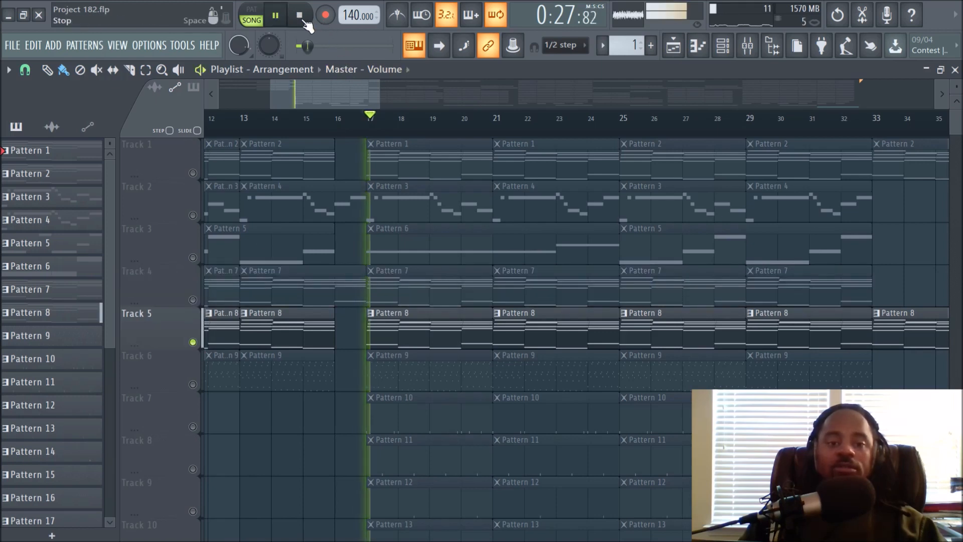
{"action": "left_click", "coordinate": [307, 21]}
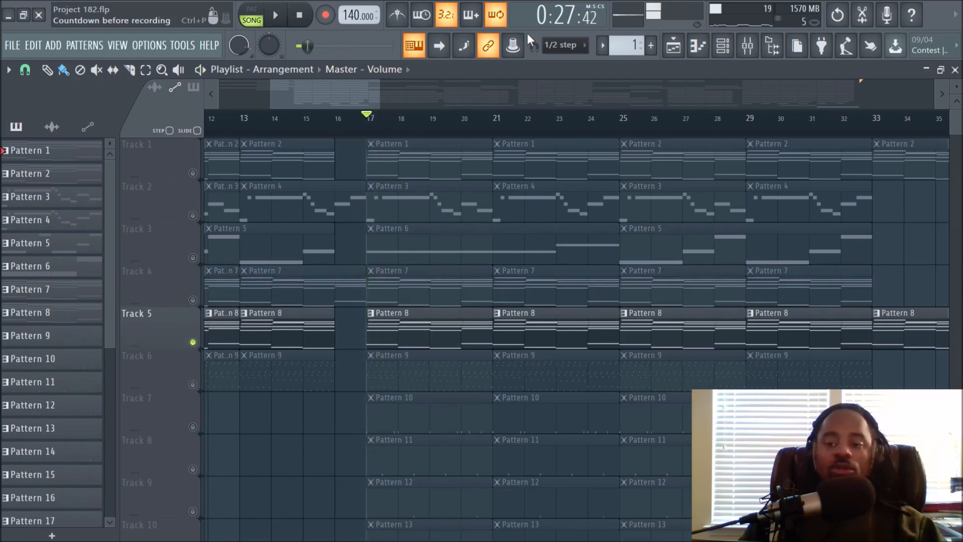
- View the Rhodes channel in the mixer, then return to the playlist and listen to Track 5 alone from bar 17
{"action": "left_click", "coordinate": [747, 45]}
{"action": "left_click", "coordinate": [212, 213]}
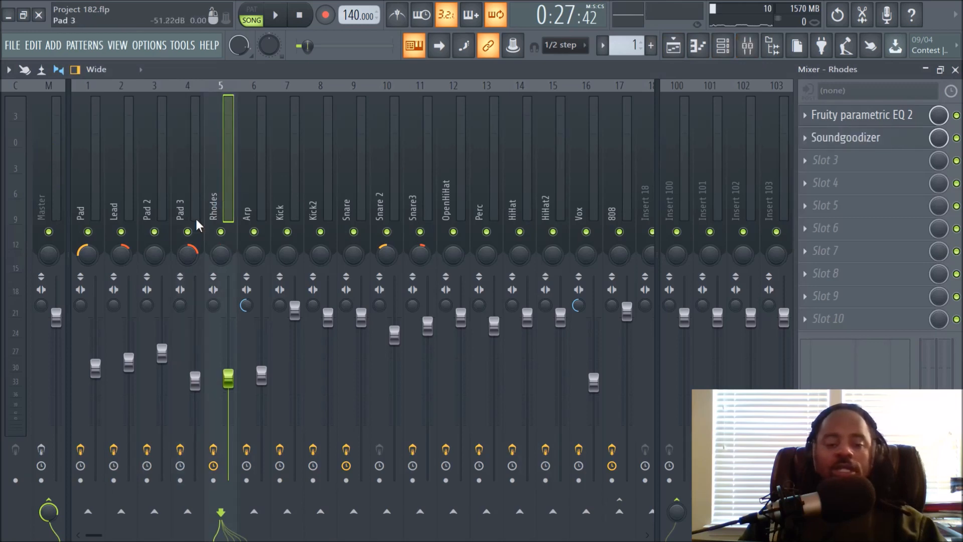
{"action": "left_click", "coordinate": [673, 46]}
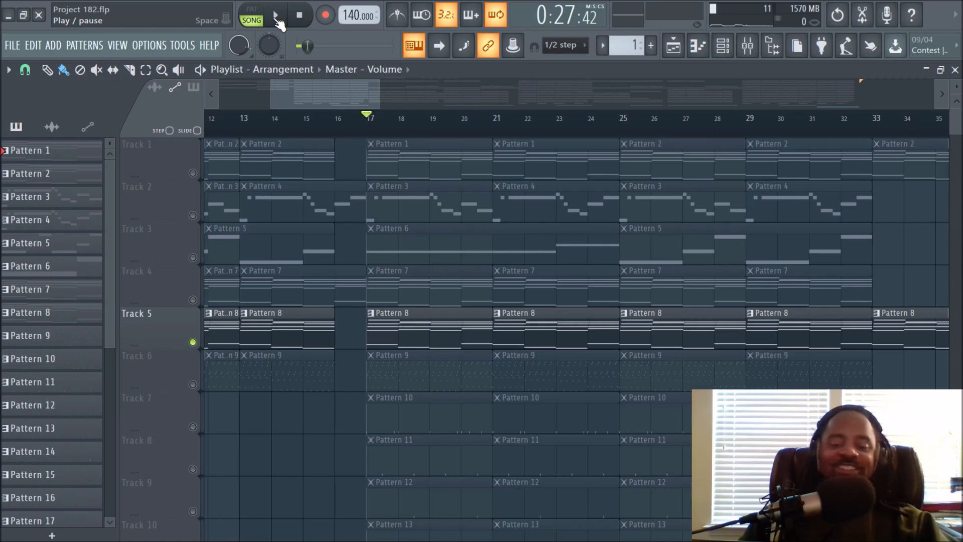
{"action": "left_click", "coordinate": [277, 21]}
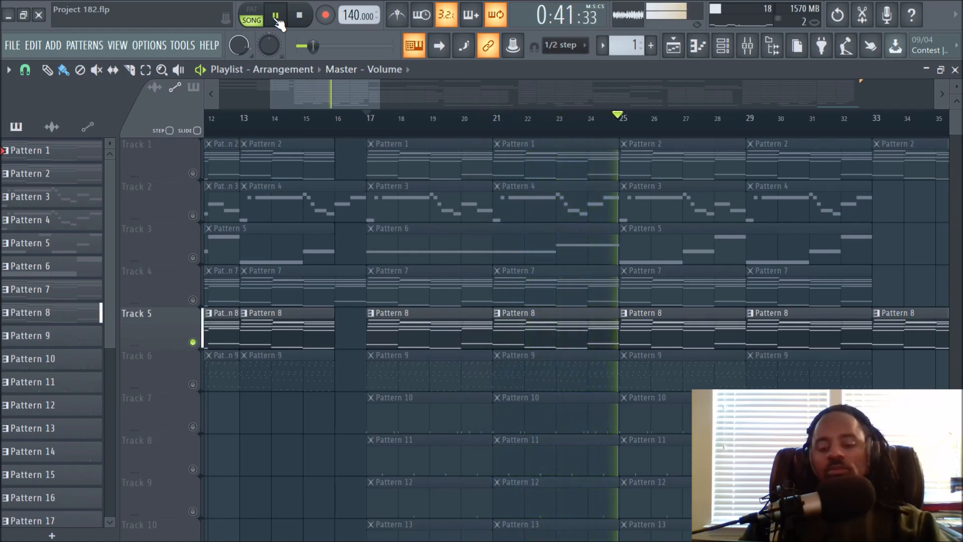
{"action": "left_click", "coordinate": [300, 18]}
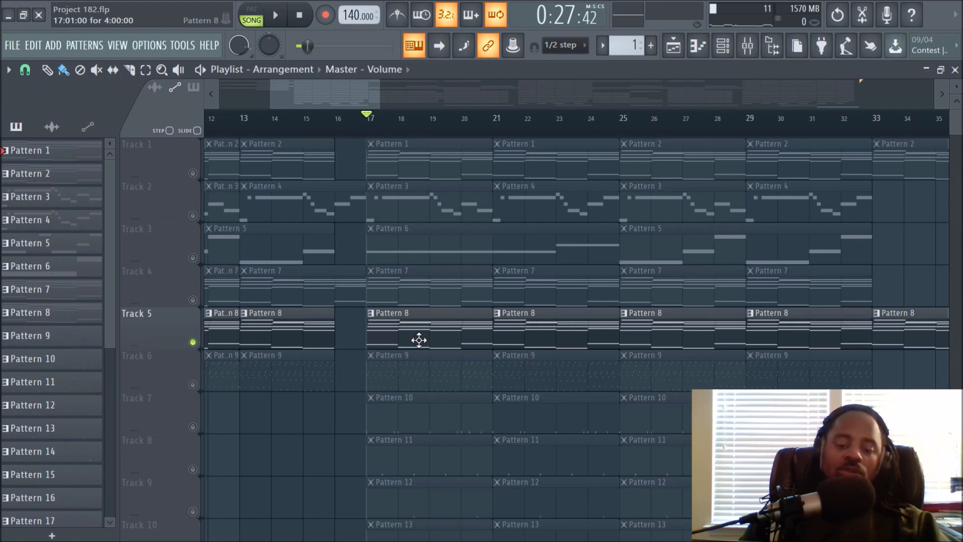
- Try lowering the velocity of all notes in Track 5's Pattern 8 in the piano roll and play it back
{"action": "double_click", "coordinate": [418, 340]}
{"action": "left_click_drag", "start_coordinate": [361, 93], "coordinate": [58, 96]}
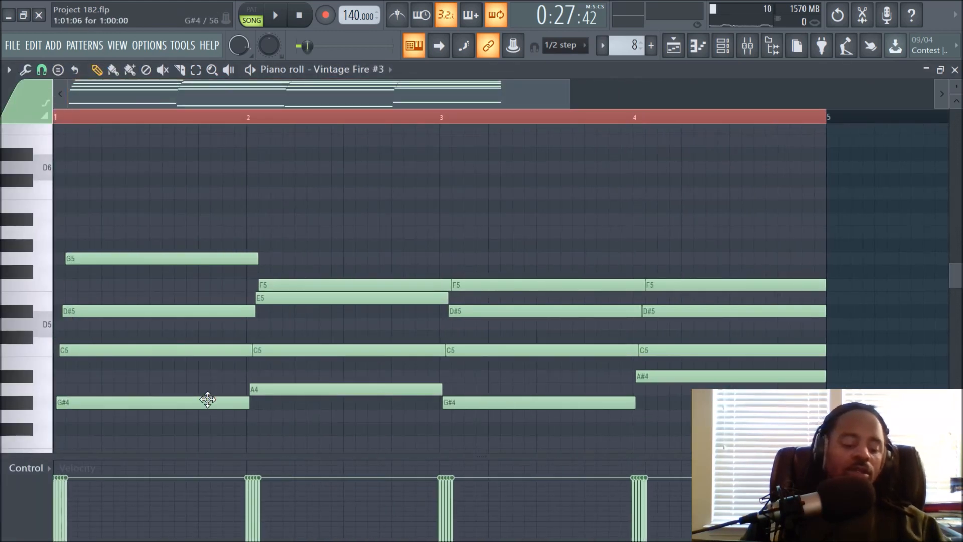
{"action": "key", "text": "ctrl+a"}
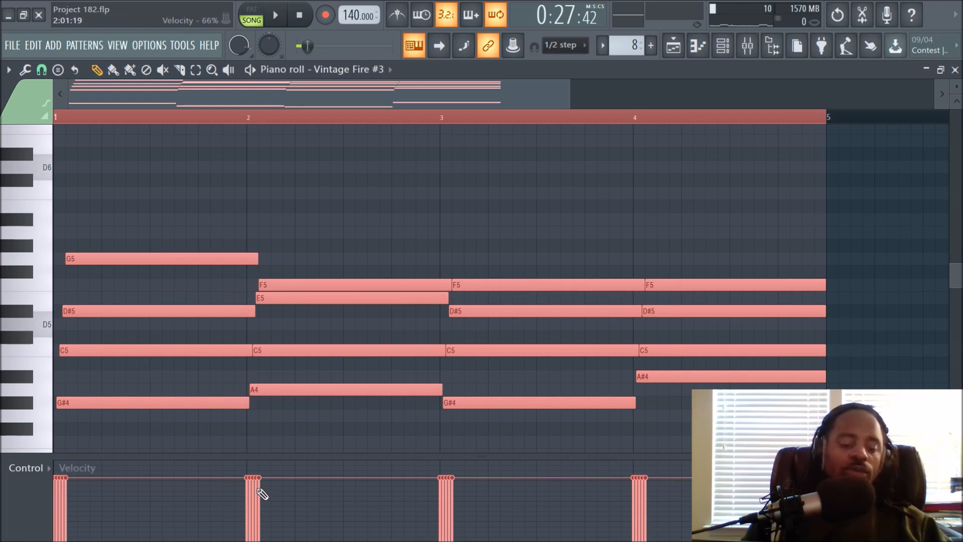
{"action": "scroll", "coordinate": [849, 376], "scroll_direction": "down", "scroll_amount": 2}
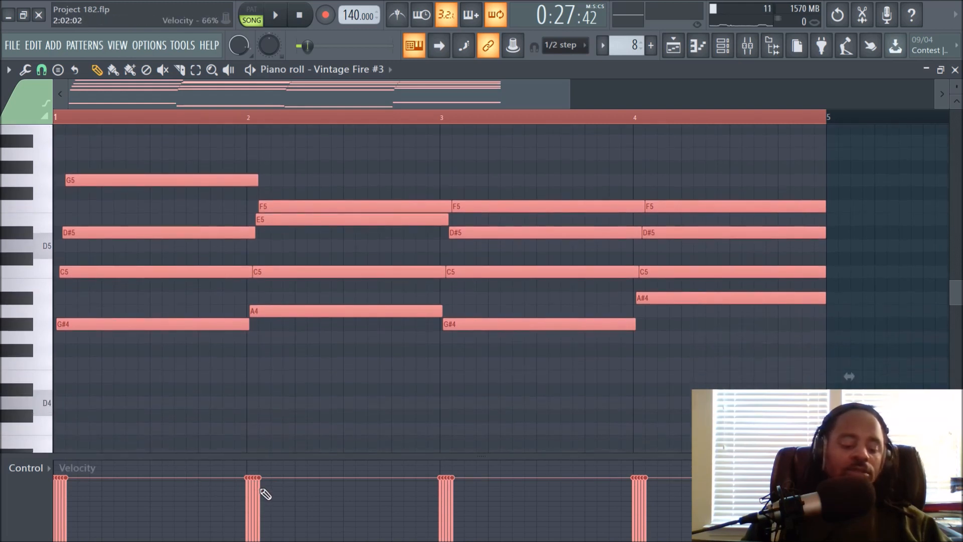
{"action": "scroll", "coordinate": [264, 494], "scroll_direction": "down", "scroll_amount": 2}
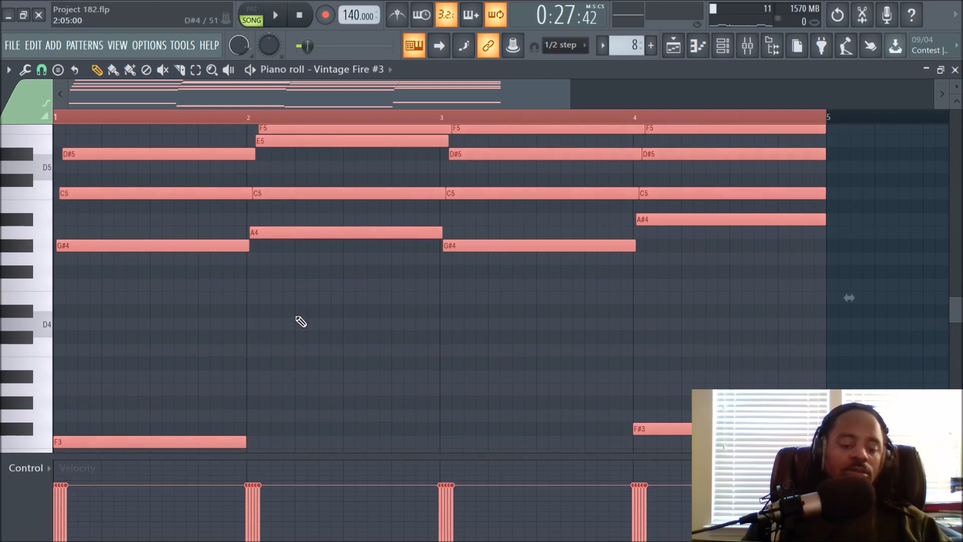
{"action": "scroll", "coordinate": [296, 317], "scroll_direction": "down", "scroll_amount": 8}
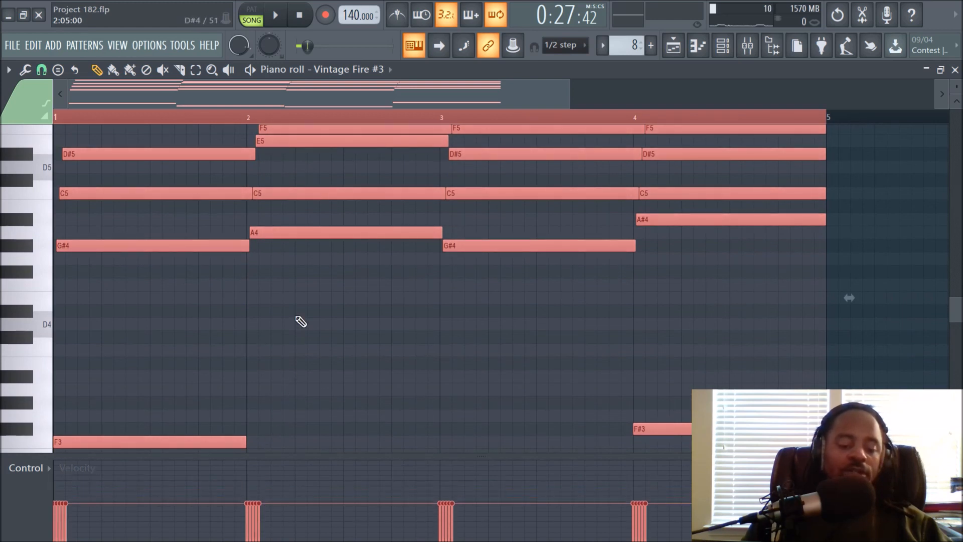
{"action": "key", "text": "space"}
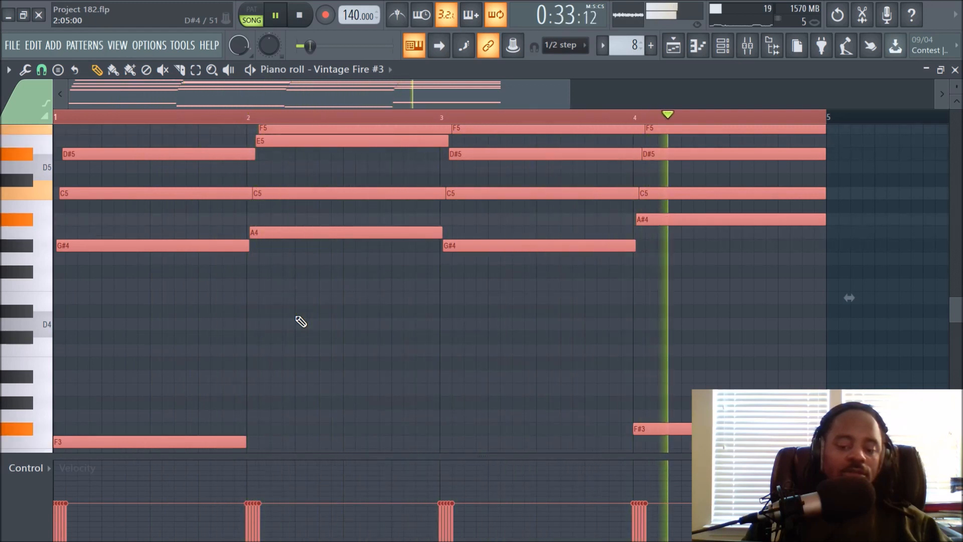
{"action": "key", "text": "space"}
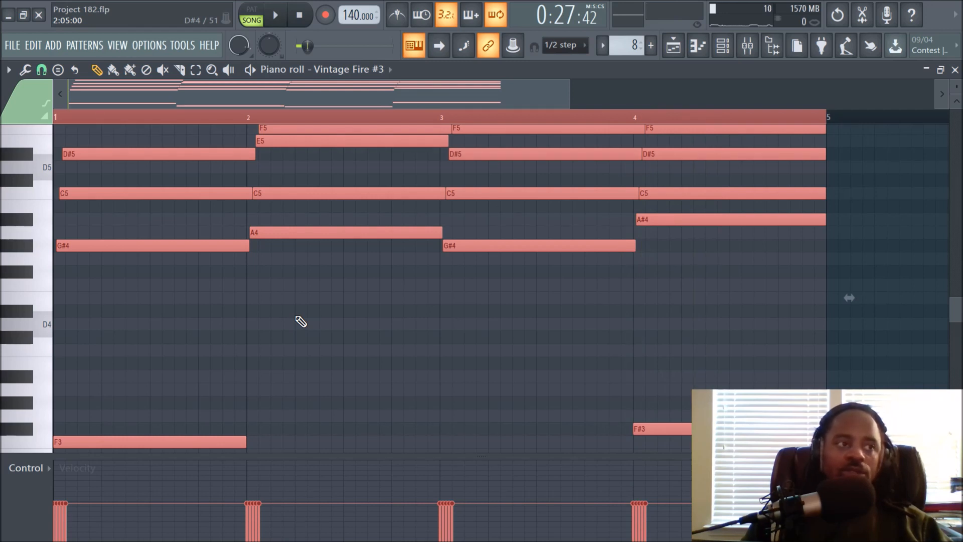
- Undo the velocity decreases on Pattern 8's notes and the preceding playlist clip deselection
{"action": "key", "text": "ctrl+z"}
{"action": "key", "text": "ctrl+z"}
{"action": "key", "text": "ctrl+z"}
{"action": "key", "text": "ctrl+z"}
{"action": "key", "text": "ctrl+z"}
{"action": "key", "text": "ctrl+z"}
{"action": "key", "text": "ctrl+z"}
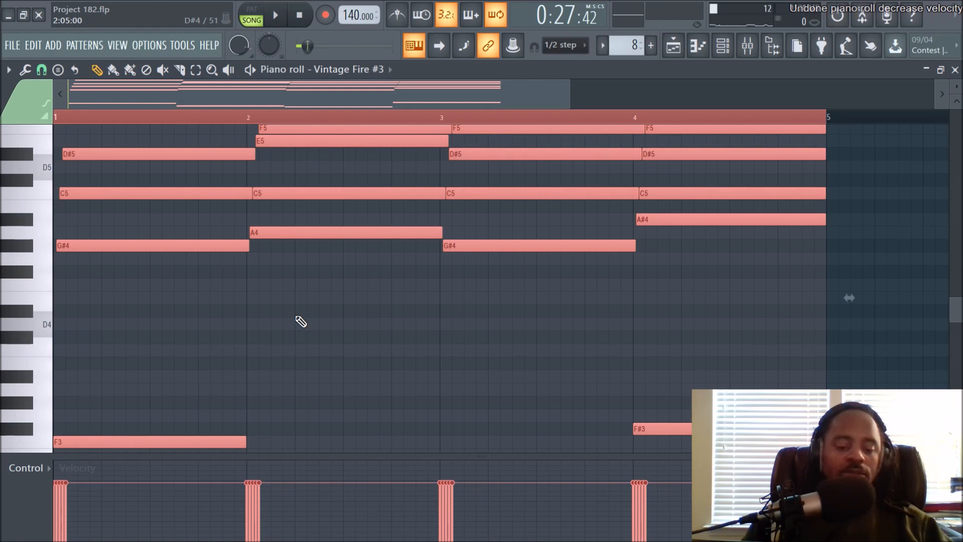
{"action": "key", "text": "ctrl+z"}
{"action": "key", "text": "ctrl+z"}
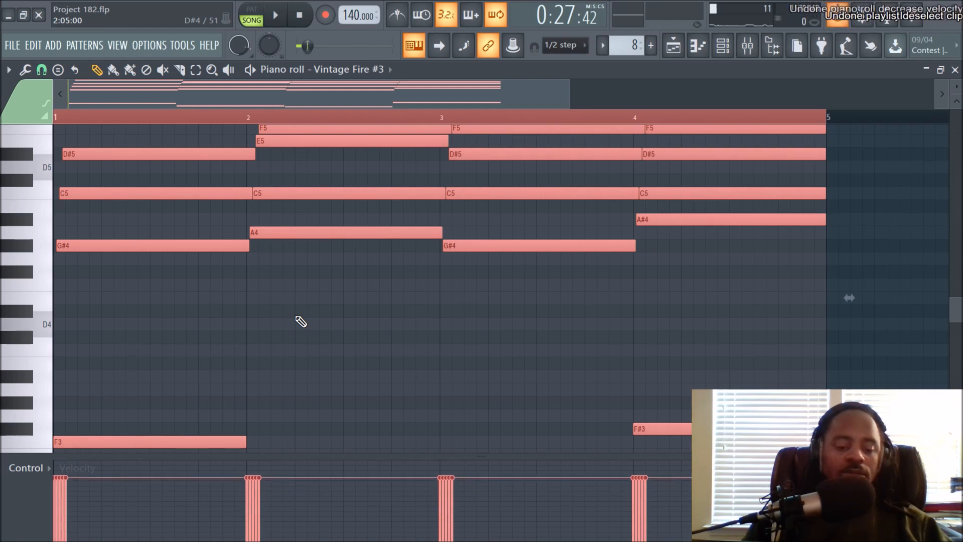
- Return to the playlist and unmute Tracks 1 to 5
{"action": "left_click", "coordinate": [672, 56]}
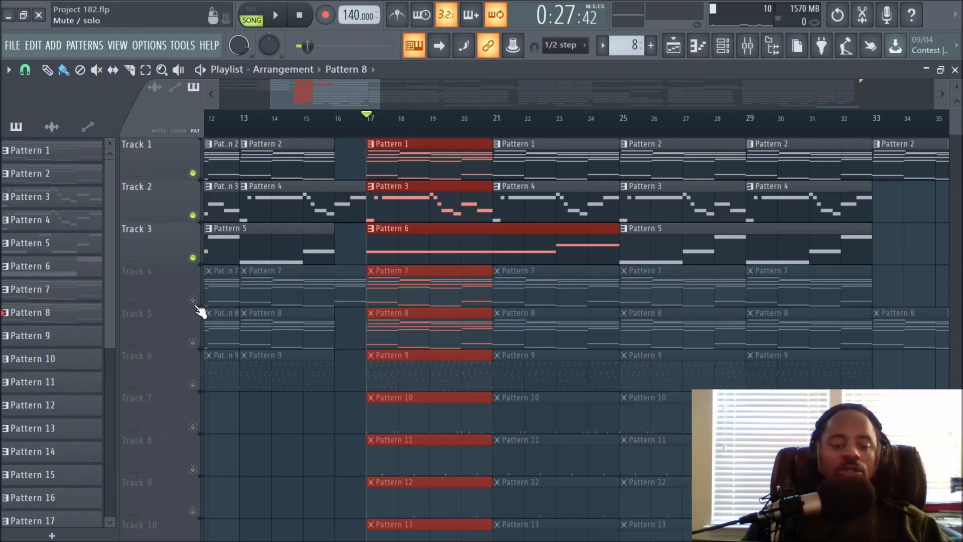
{"action": "scroll", "coordinate": [365, 139], "scroll_direction": "down", "scroll_amount": 7}
{"action": "scroll", "coordinate": [365, 139], "scroll_direction": "up", "scroll_amount": 6}
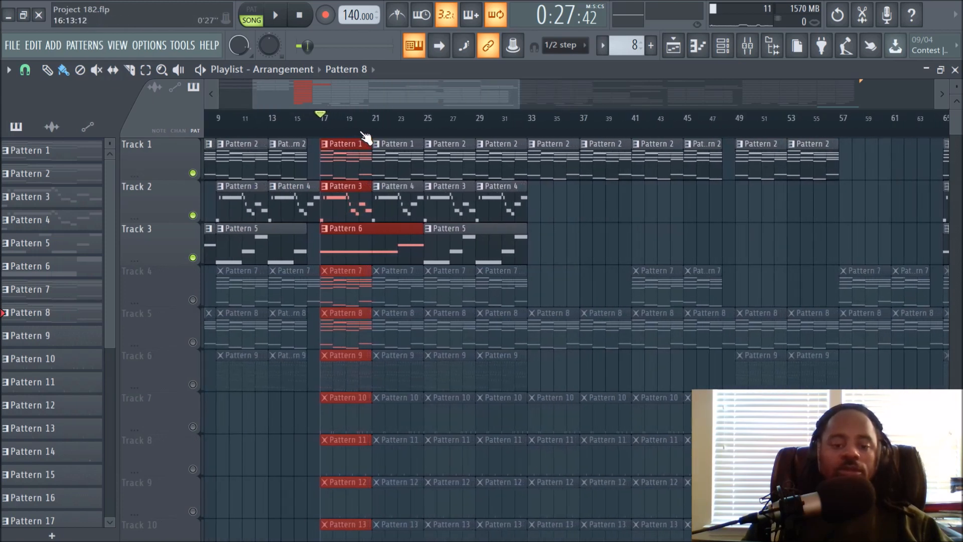
{"action": "left_click", "coordinate": [193, 300]}
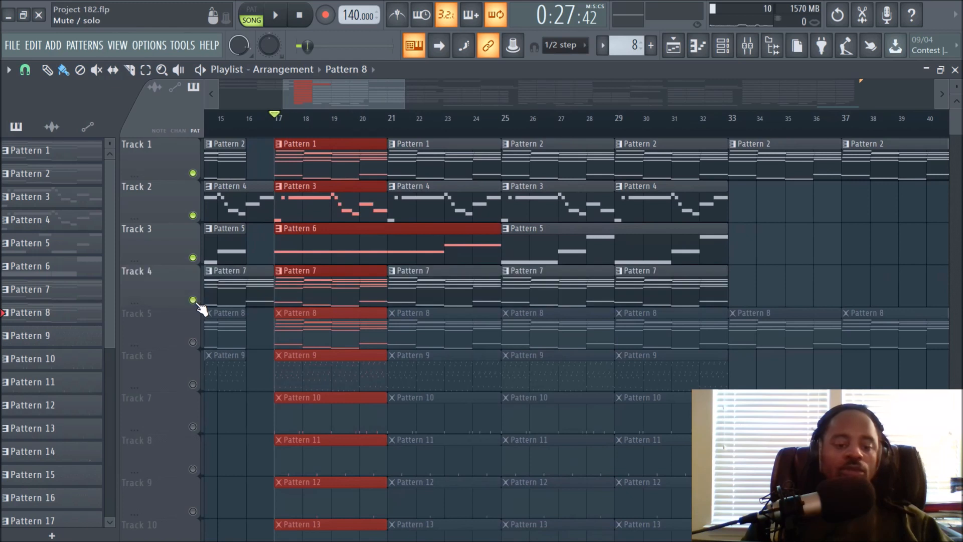
{"action": "left_click", "coordinate": [193, 342]}
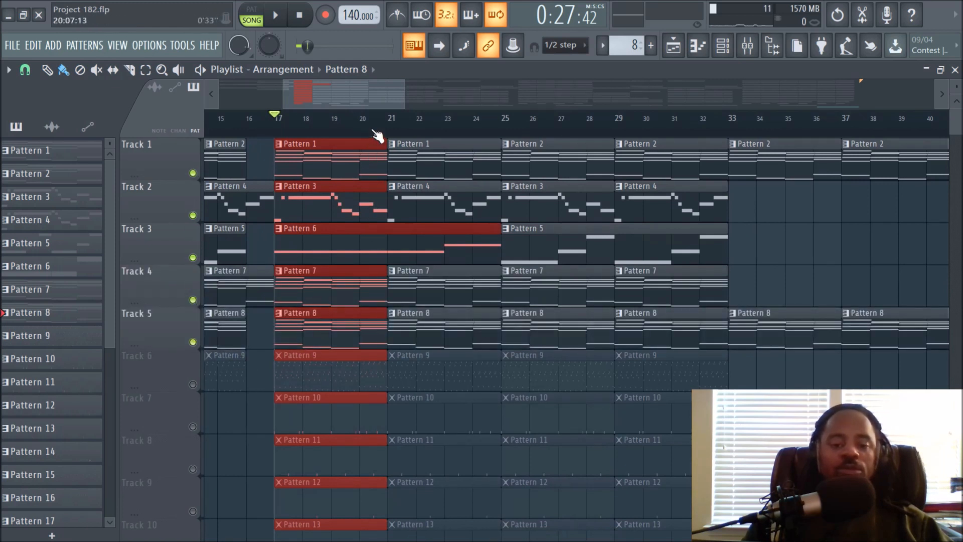
- Deselect the clips and play Tracks 1 to 5 together from bar 17, then stop playback
{"action": "scroll", "coordinate": [378, 136], "scroll_direction": "up", "scroll_amount": 3}
{"action": "scroll", "coordinate": [379, 137], "scroll_direction": "down", "scroll_amount": 4}
{"action": "scroll", "coordinate": [401, 240], "scroll_direction": "down", "scroll_amount": 7}
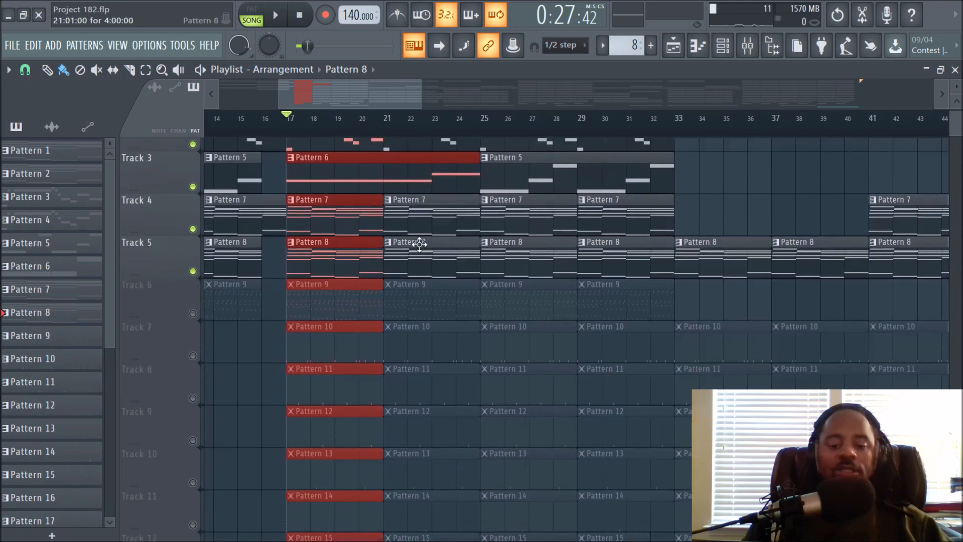
{"action": "scroll", "coordinate": [370, 414], "scroll_direction": "up", "scroll_amount": 7}
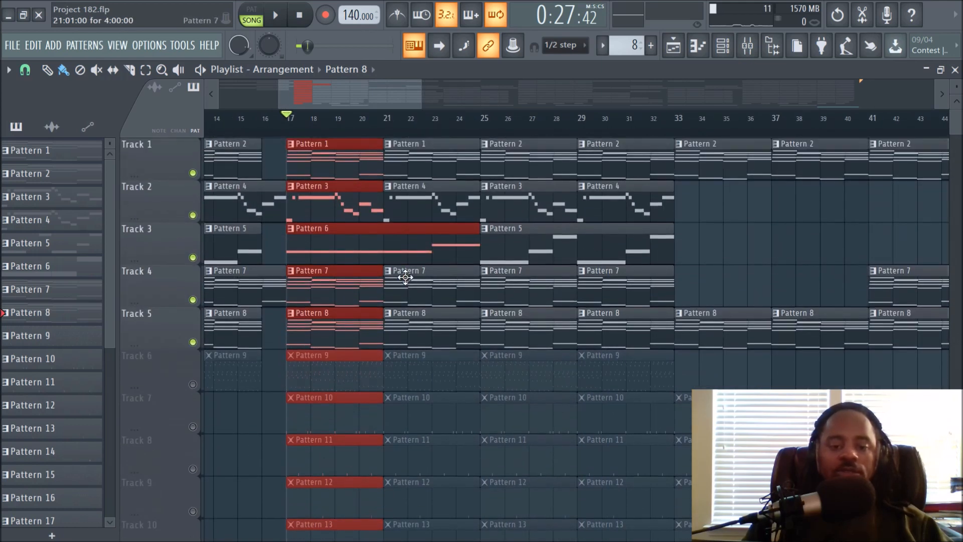
{"action": "key", "text": "space"}
{"action": "left_click", "coordinate": [254, 430]}
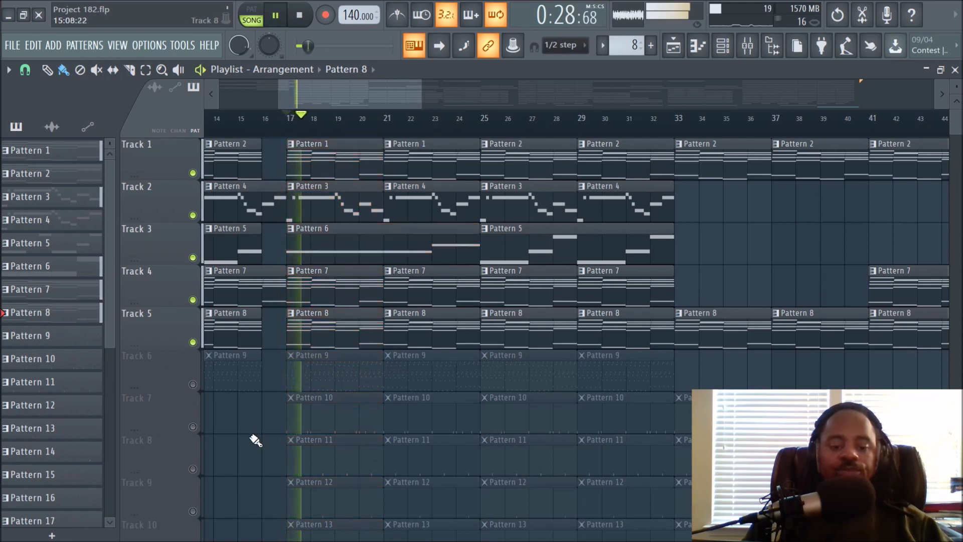
{"action": "scroll", "coordinate": [419, 125], "scroll_direction": "up", "scroll_amount": 2}
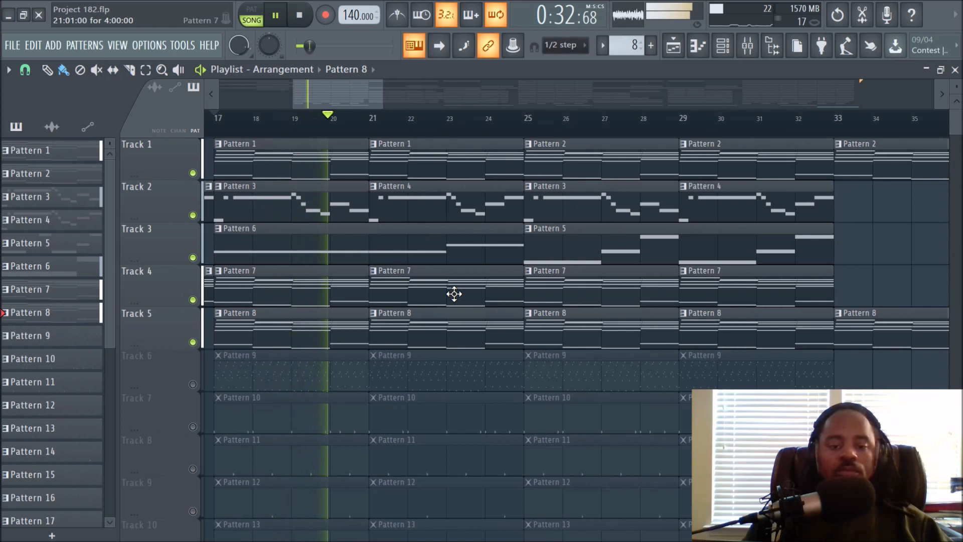
{"action": "scroll", "coordinate": [326, 131], "scroll_direction": "down", "scroll_amount": 2}
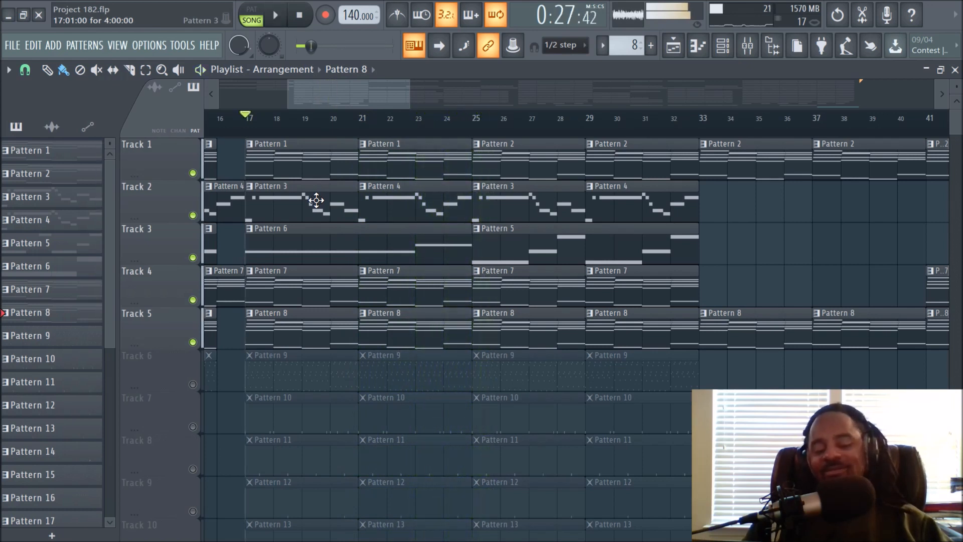
{"action": "key", "text": "space"}
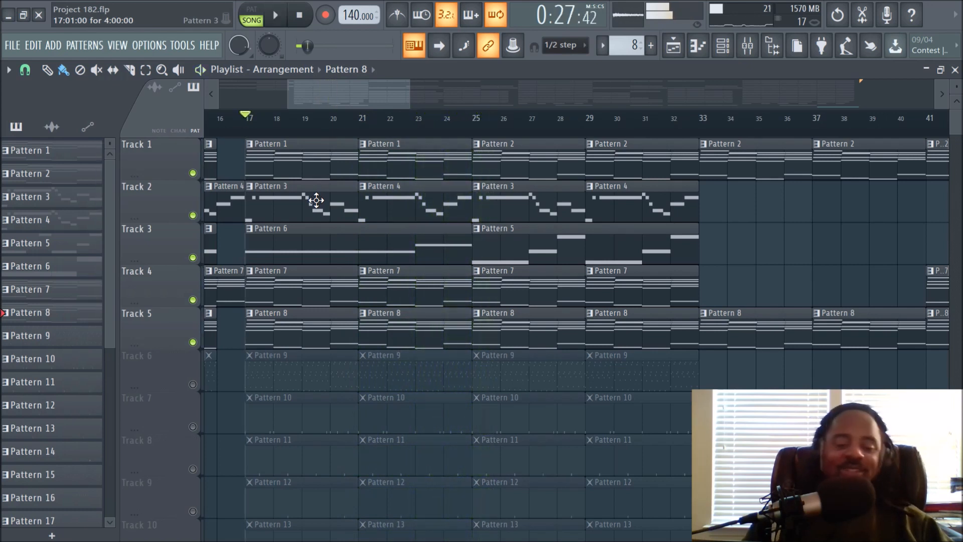
- Unmute Track 6 and briefly play it together with Tracks 1 to 5 from bar 17
{"action": "left_click", "coordinate": [193, 385]}
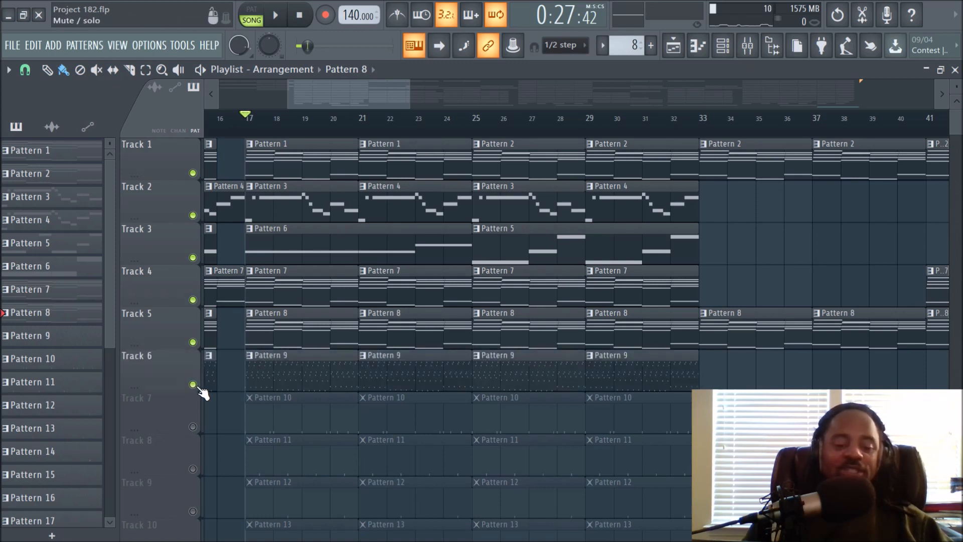
{"action": "key", "text": "space"}
{"action": "key", "text": "space"}
- Mute Tracks 1 to 5 and start playing Track 6 alone from bar 17
{"action": "left_click", "coordinate": [192, 342]}
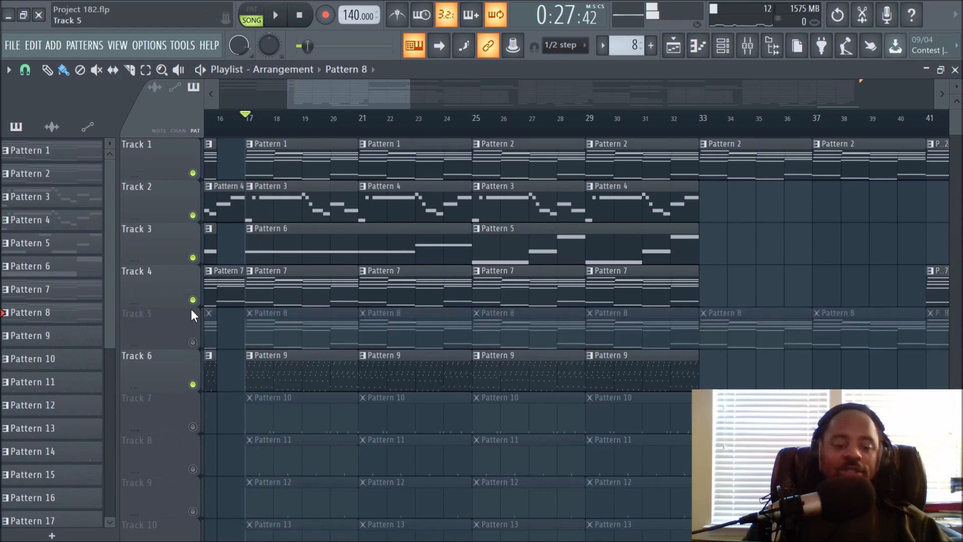
{"action": "left_click", "coordinate": [193, 300]}
{"action": "left_click", "coordinate": [193, 257]}
{"action": "left_click", "coordinate": [192, 215]}
{"action": "left_click", "coordinate": [193, 173]}
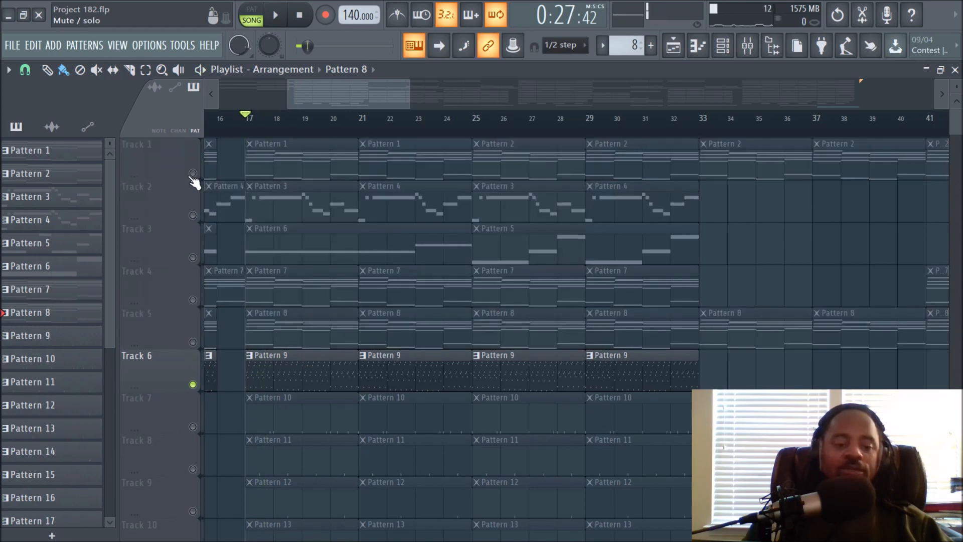
{"action": "key", "text": "space"}
- During playback, view the Arp channel in the mixer and Pattern 9's notes in the piano roll, then return to the playlist
{"action": "left_click", "coordinate": [748, 46]}
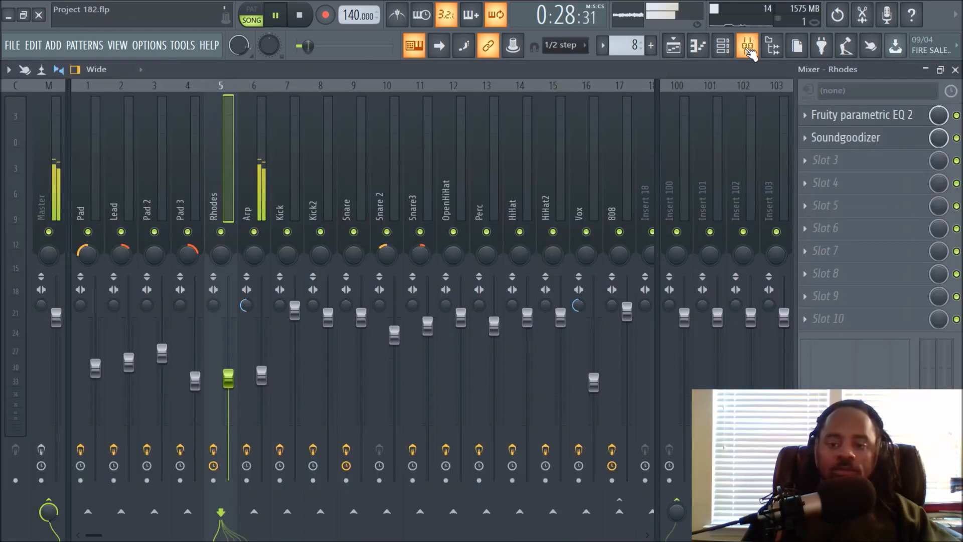
{"action": "left_click", "coordinate": [673, 46]}
{"action": "left_click", "coordinate": [291, 370]}
{"action": "double_click", "coordinate": [290, 370]}
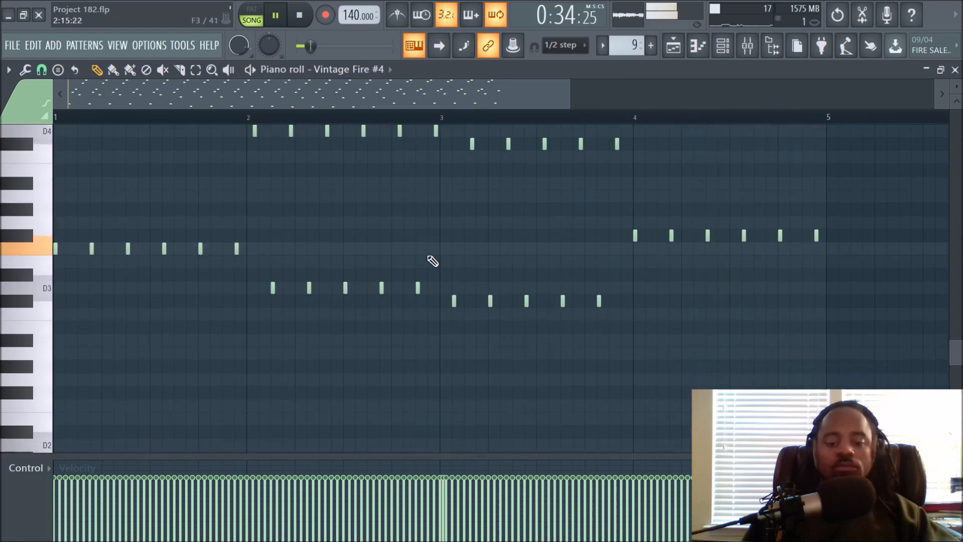
{"action": "left_click", "coordinate": [673, 46]}
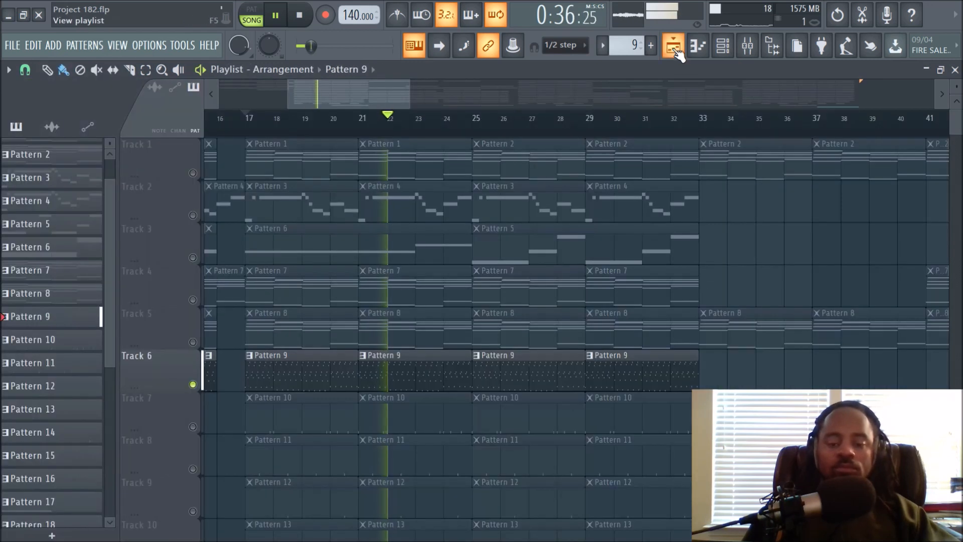
- Stop playback and try the arpeggiator with range 2 on all of Pattern 8's notes, discarding it and returning to the playlist
{"action": "key", "text": "space"}
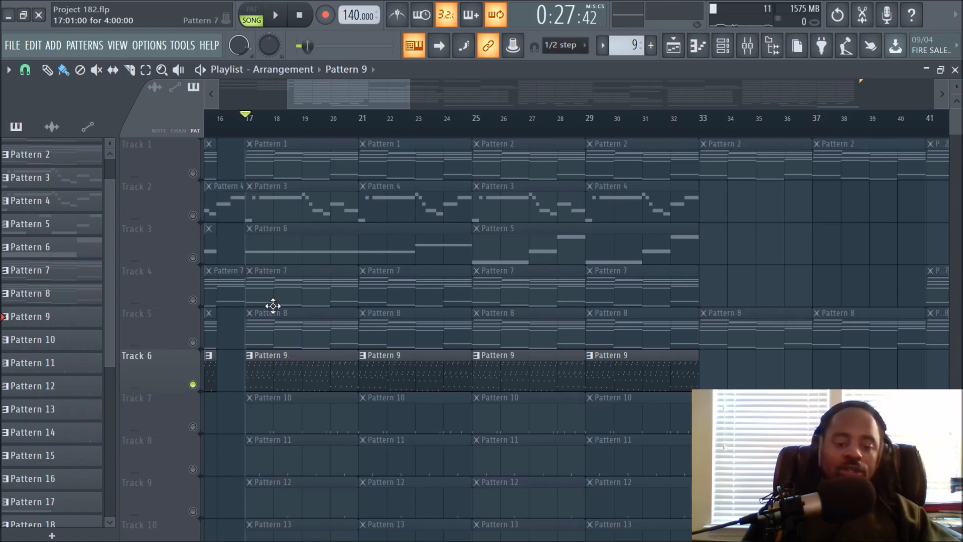
{"action": "double_click", "coordinate": [281, 332]}
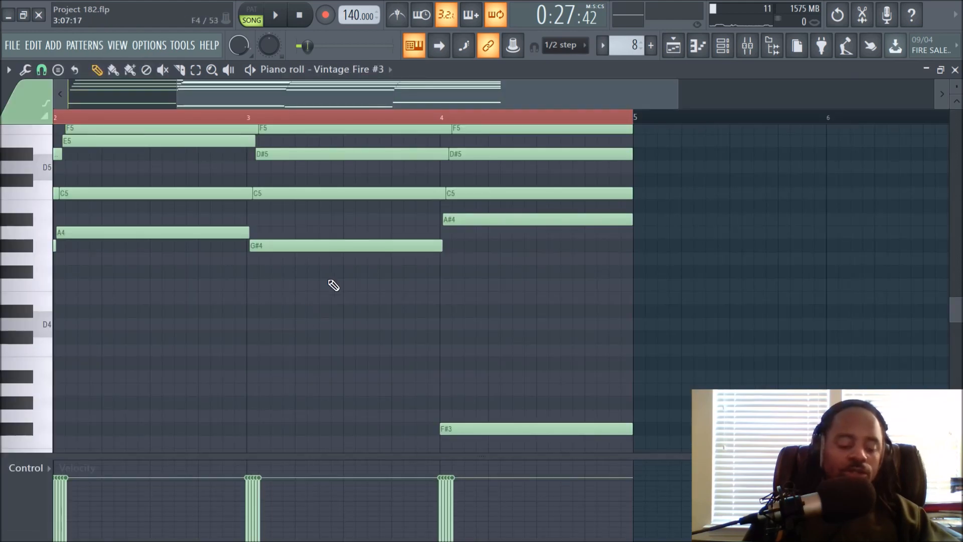
{"action": "key", "text": "ctrl+a"}
{"action": "key", "text": "alt+a"}
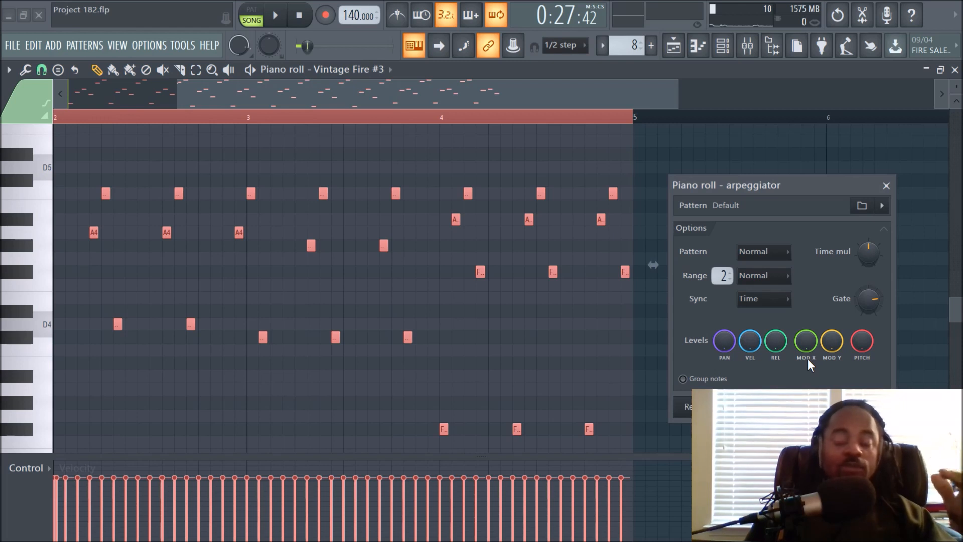
{"action": "left_click", "coordinate": [887, 186]}
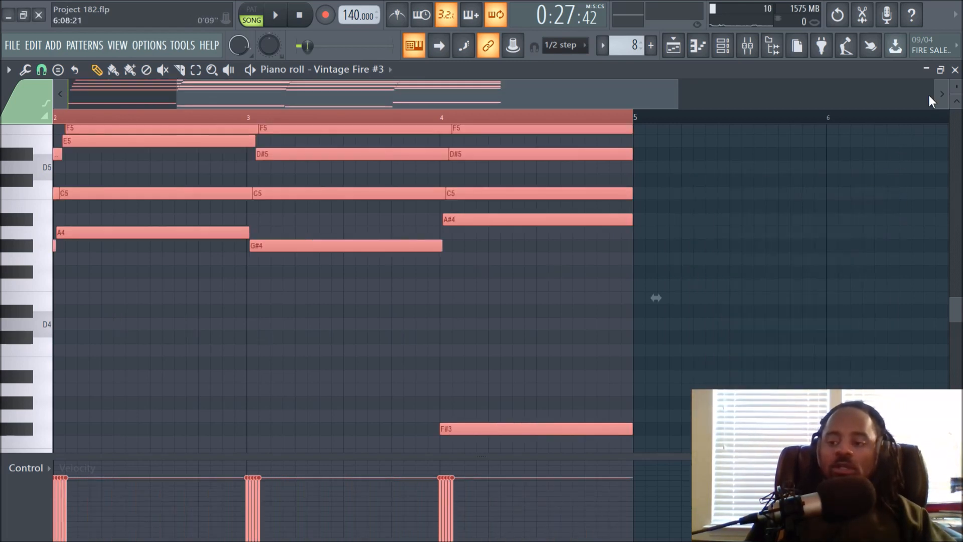
{"action": "left_click", "coordinate": [955, 70]}
{"action": "key", "text": "F6"}
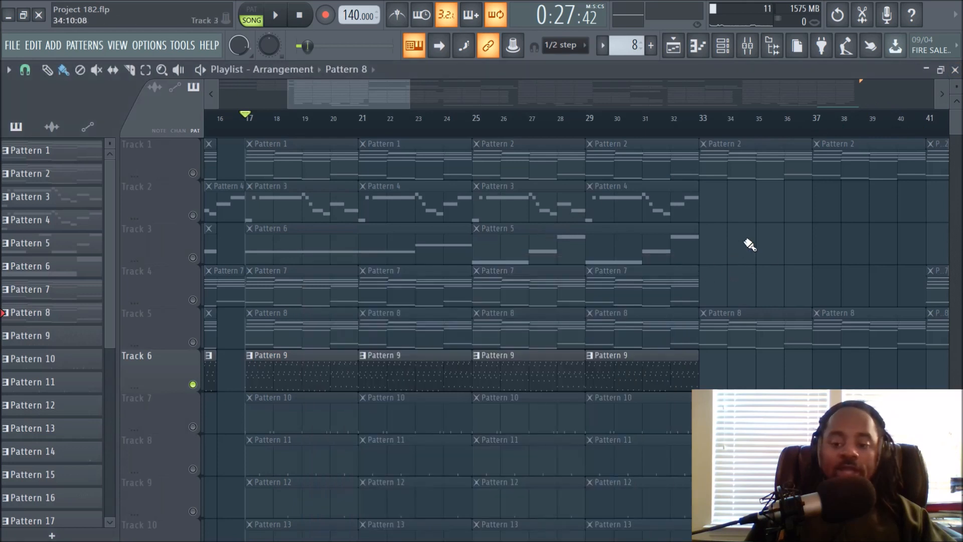
- Briefly play Track 6 alone from bar 17 and unmute Tracks 1 to 5 again
{"action": "key", "text": "space"}
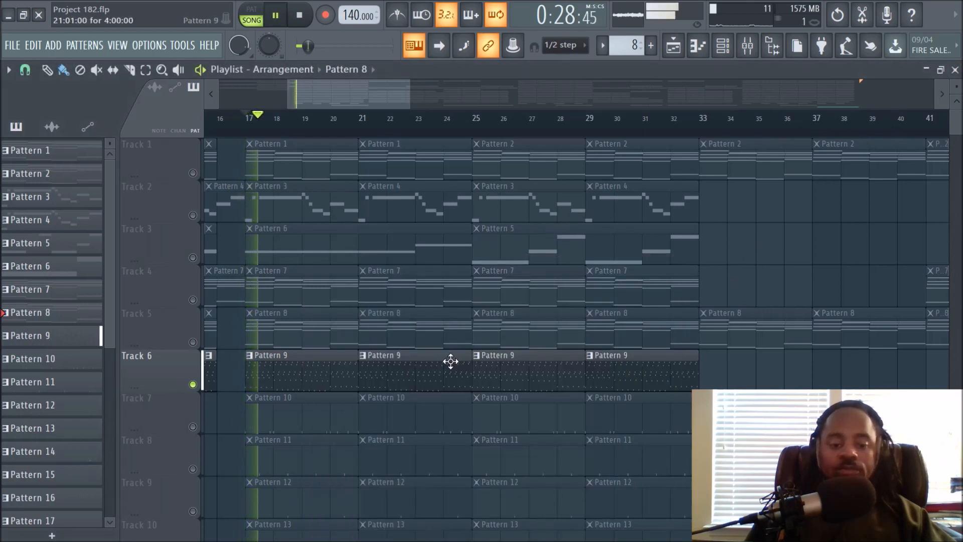
{"action": "key", "text": "space"}
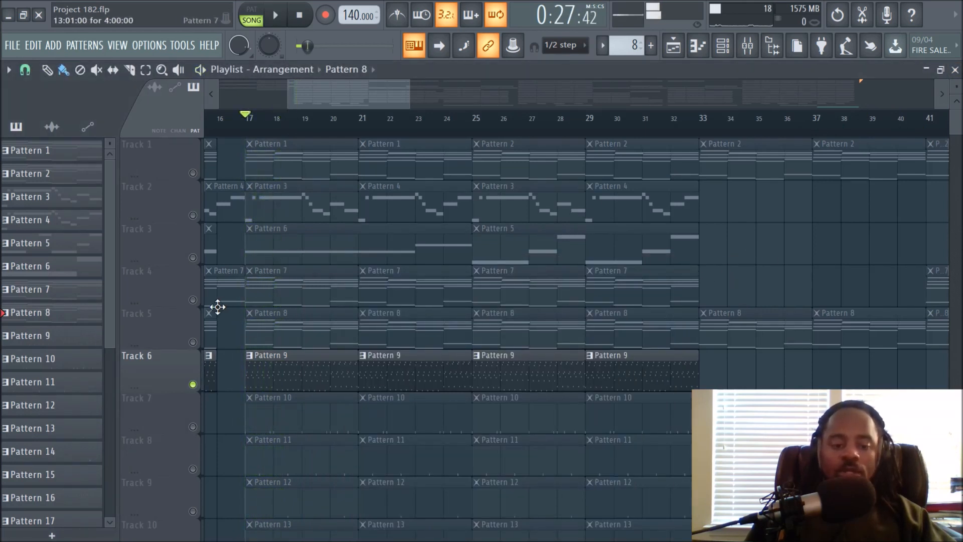
{"action": "left_click", "coordinate": [193, 342]}
{"action": "left_click", "coordinate": [192, 299]}
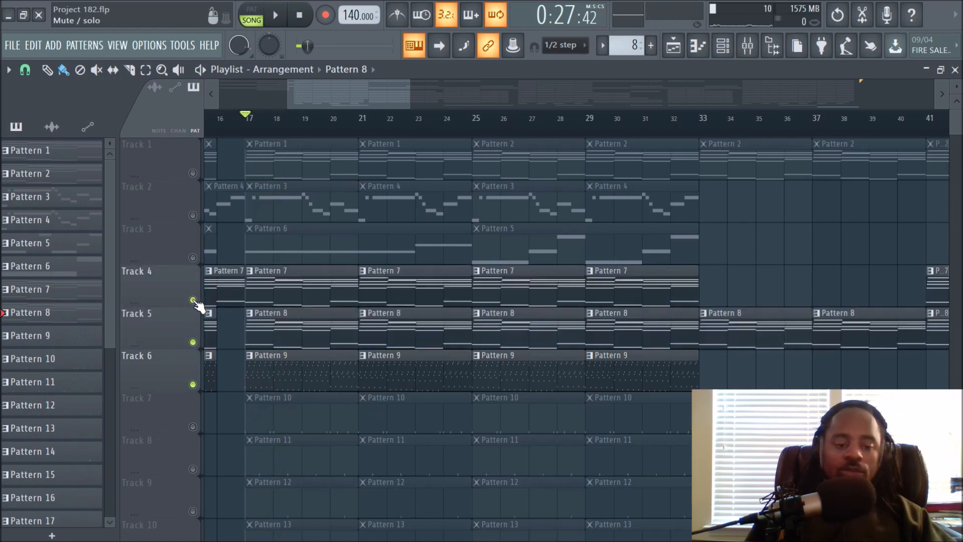
{"action": "left_click", "coordinate": [192, 258]}
{"action": "left_click", "coordinate": [193, 215]}
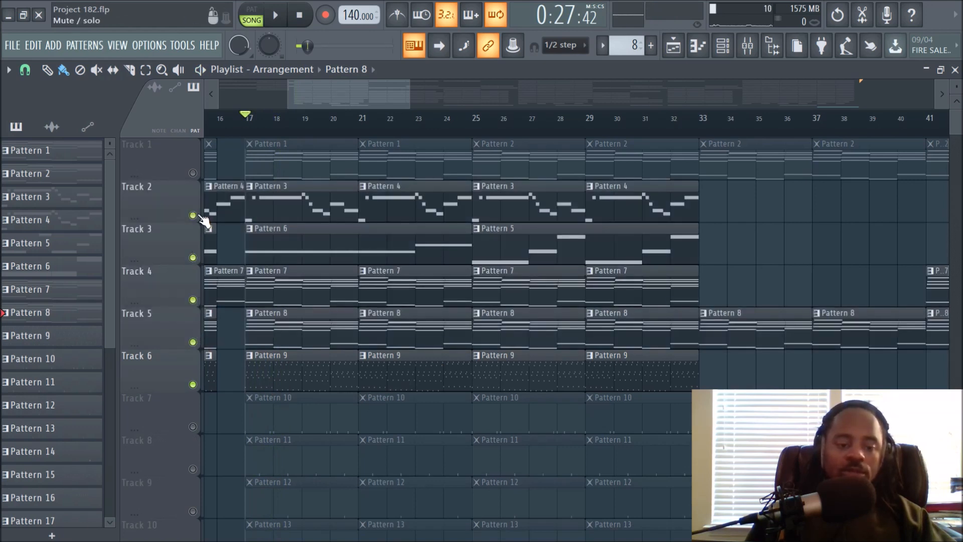
{"action": "left_click", "coordinate": [193, 173]}
- Play Tracks 1 to 6 together from bar 17 while looking over the lower tracks, and stop playback
{"action": "key", "text": "space"}
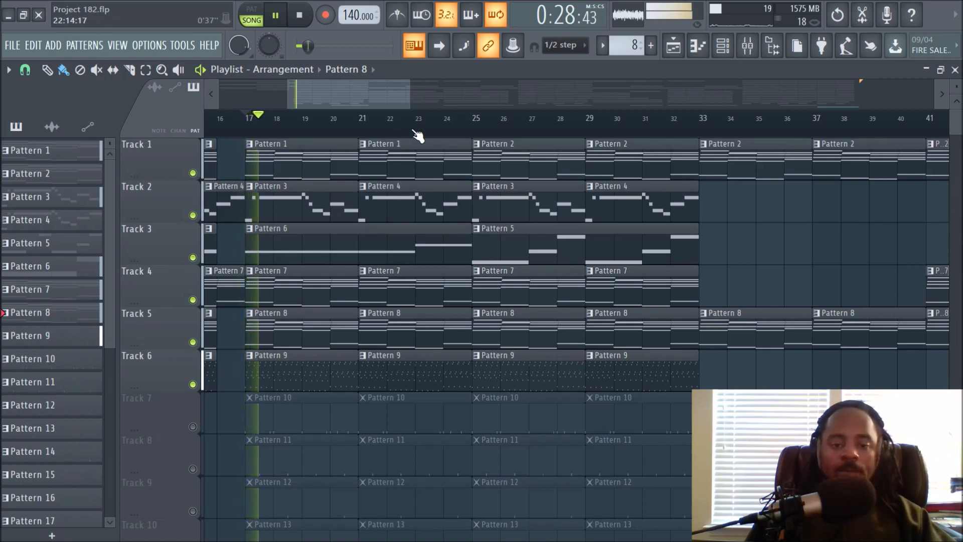
{"action": "scroll", "coordinate": [411, 150], "scroll_direction": "up", "scroll_amount": 2}
{"action": "scroll", "coordinate": [410, 251], "scroll_direction": "down", "scroll_amount": 2}
{"action": "scroll", "coordinate": [410, 283], "scroll_direction": "down", "scroll_amount": 2}
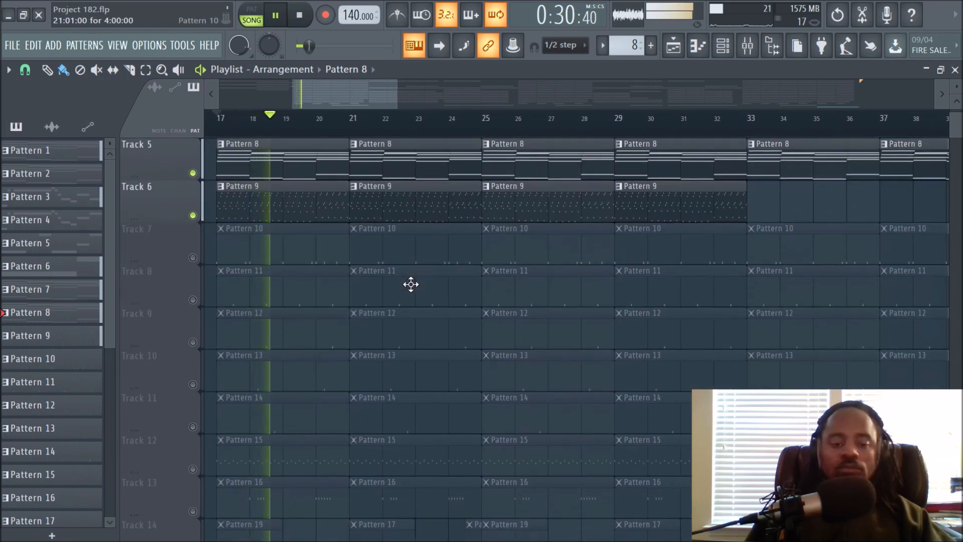
{"action": "left_click_drag", "start_coordinate": [371, 103], "coordinate": [360, 102]}
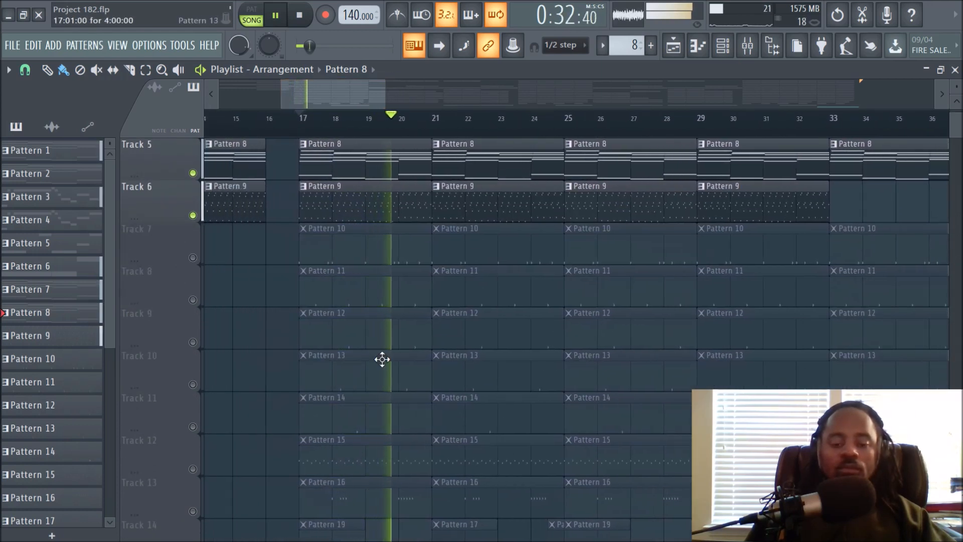
{"action": "scroll", "coordinate": [423, 405], "scroll_direction": "up", "scroll_amount": 4}
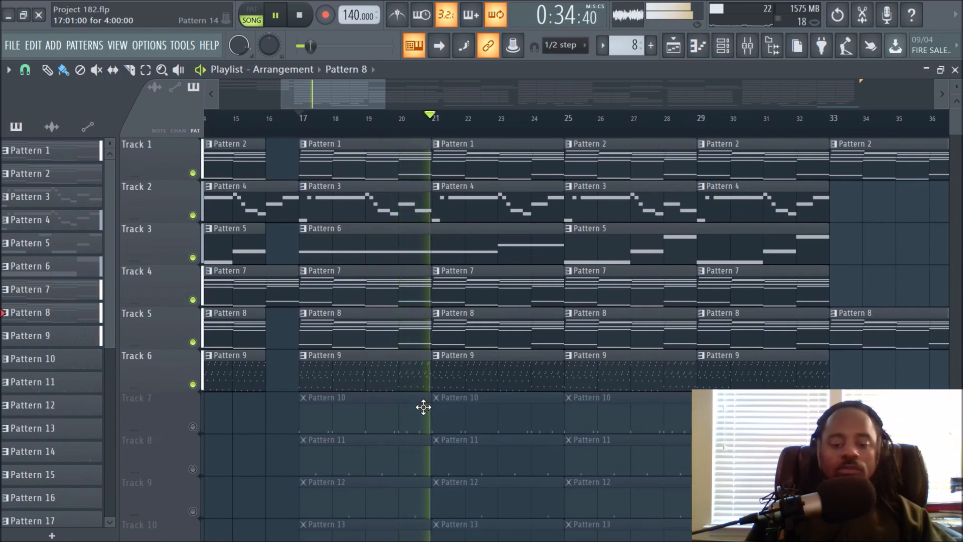
{"action": "key", "text": "space"}
- Try transposing all of Pattern 9's notes up an octave in the piano roll during playback, undo it and return to the playlist
{"action": "double_click", "coordinate": [380, 371]}
{"action": "key", "text": "ctrl+a"}
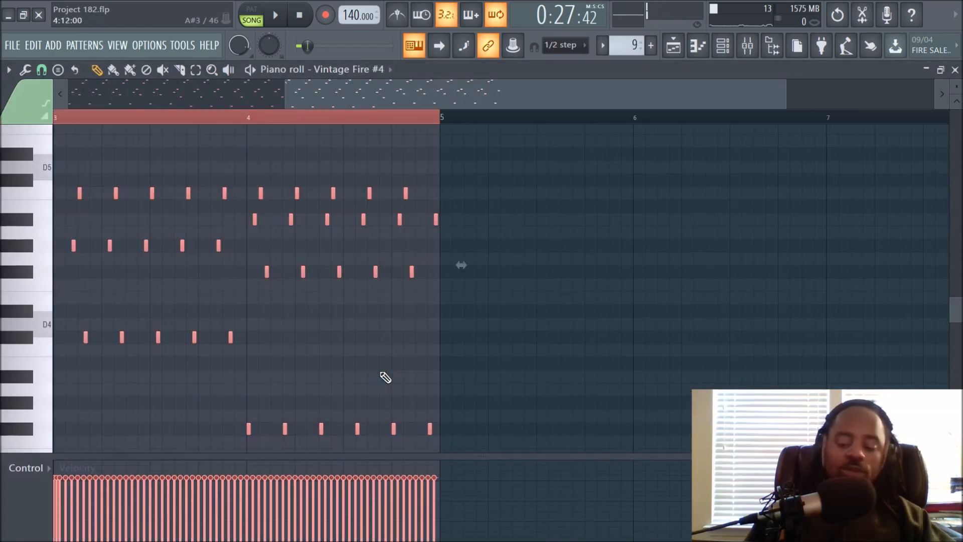
{"action": "key", "text": "ctrl+Up"}
{"action": "key", "text": "space"}
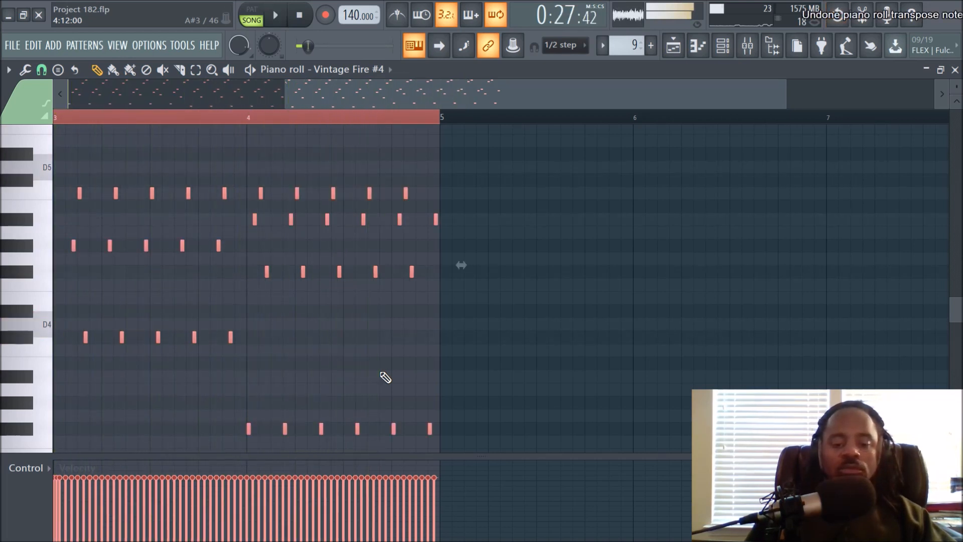
{"action": "left_click", "coordinate": [675, 59]}
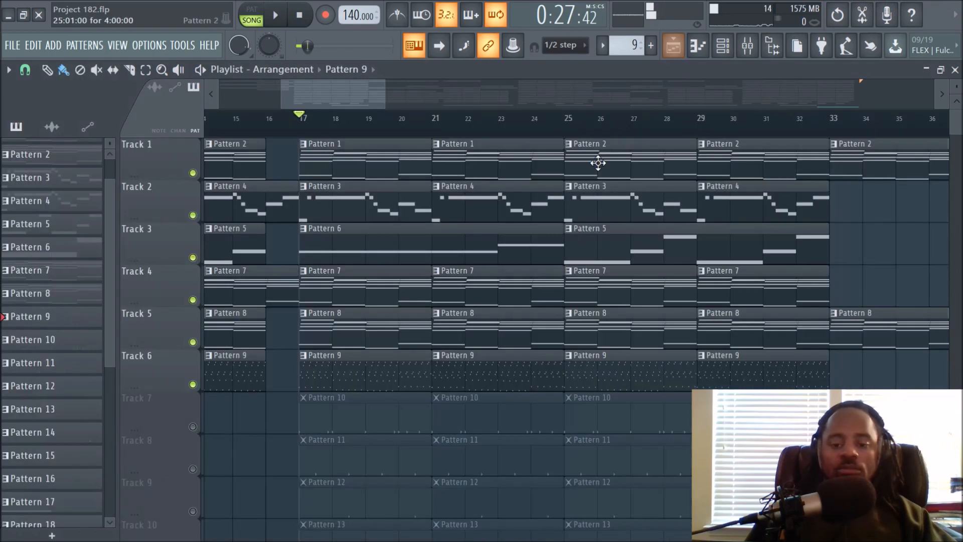
- Unmute Track 7, play it together with Tracks 1 to 6 from bar 17, and stop playback
{"action": "scroll", "coordinate": [379, 138], "scroll_direction": "down", "scroll_amount": 1}
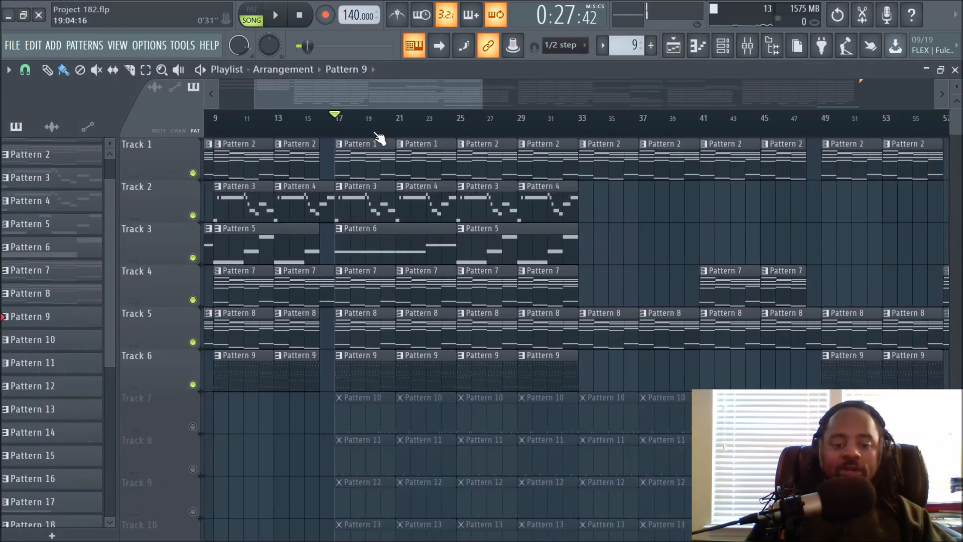
{"action": "scroll", "coordinate": [434, 326], "scroll_direction": "down", "scroll_amount": 2}
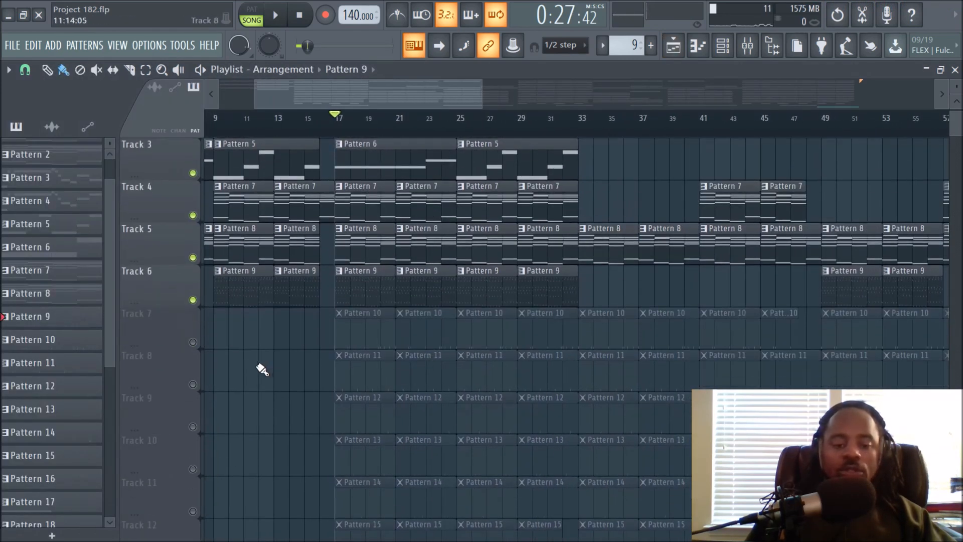
{"action": "scroll", "coordinate": [279, 361], "scroll_direction": "up", "scroll_amount": 2}
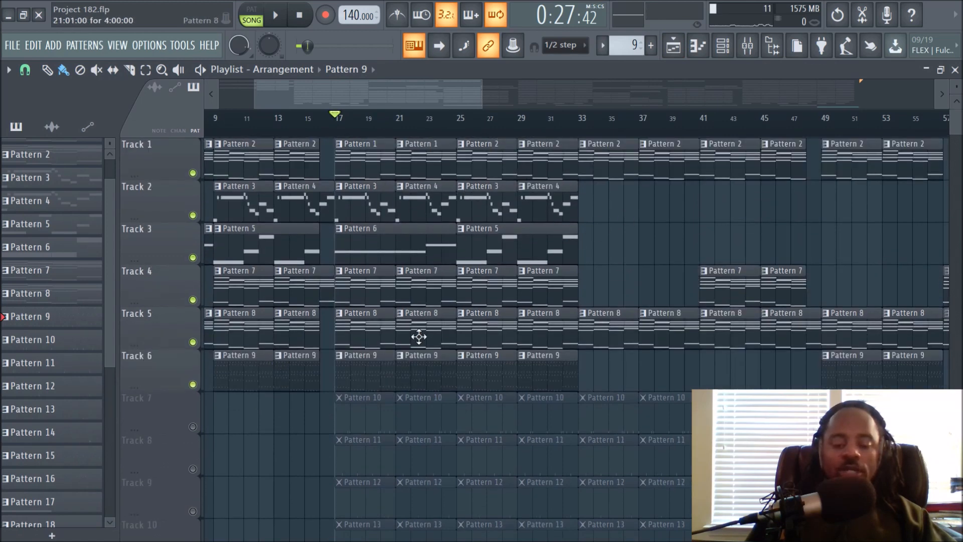
{"action": "left_click", "coordinate": [192, 427]}
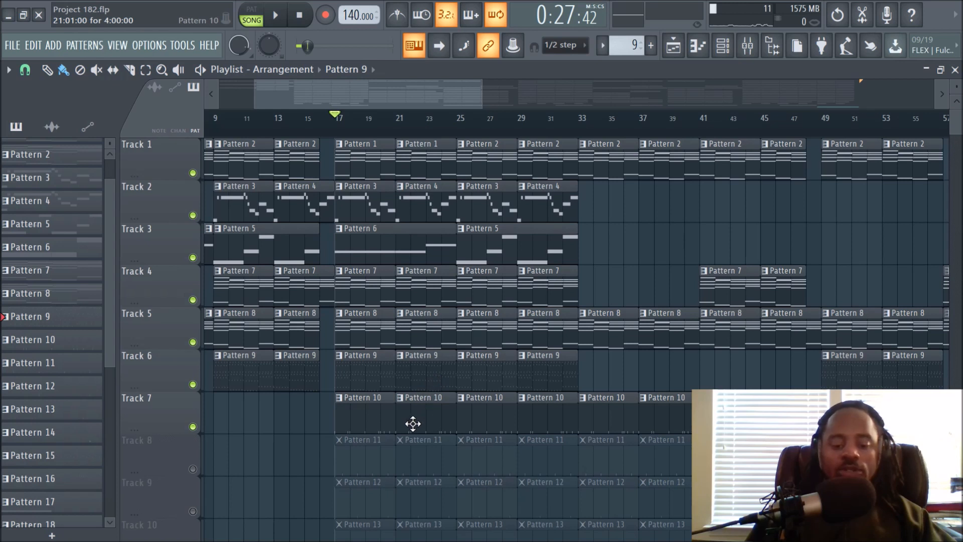
{"action": "scroll", "coordinate": [456, 133], "scroll_direction": "up", "scroll_amount": 2}
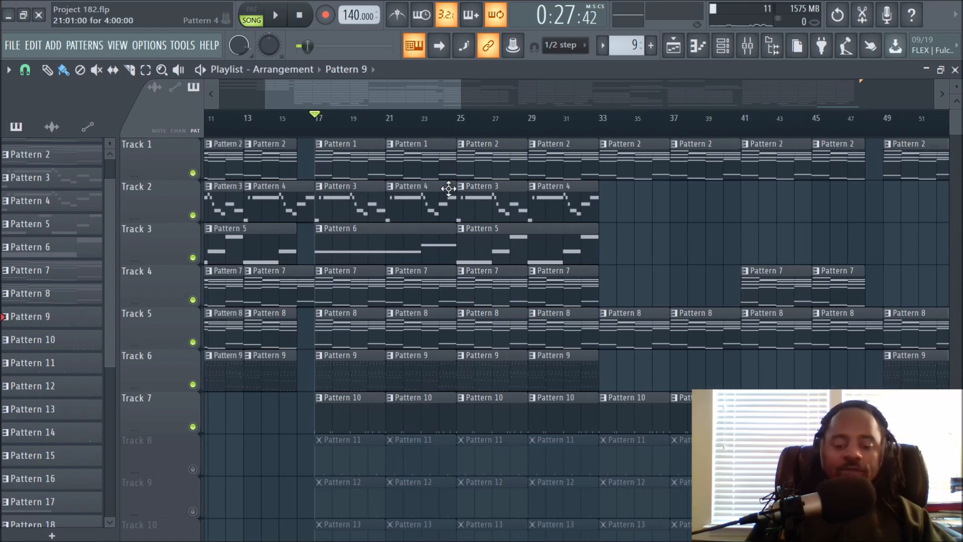
{"action": "key", "text": "space"}
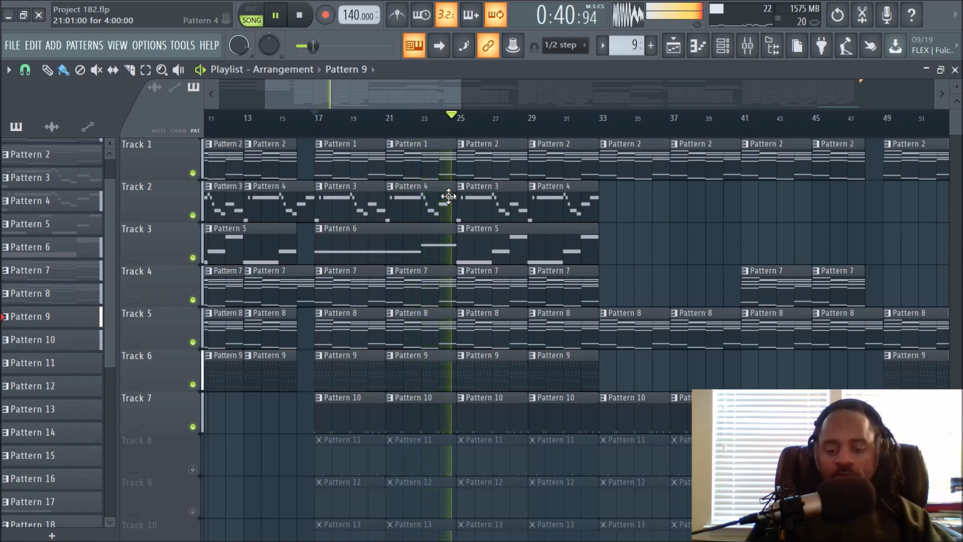
{"action": "key", "text": "space"}
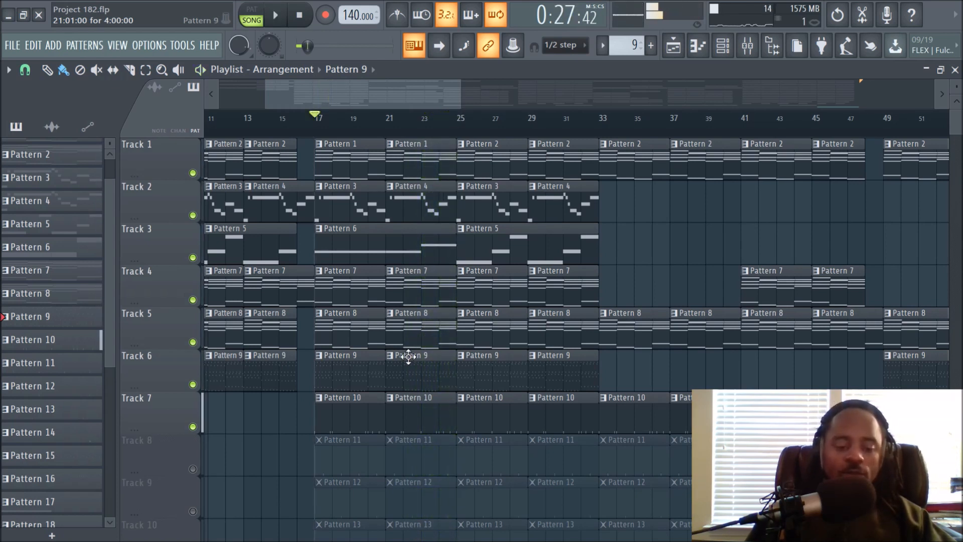
- Unmute Track 8, play it together with Tracks 1 to 7 from bar 17, and stop playback
{"action": "scroll", "coordinate": [310, 406], "scroll_direction": "down", "scroll_amount": 1}
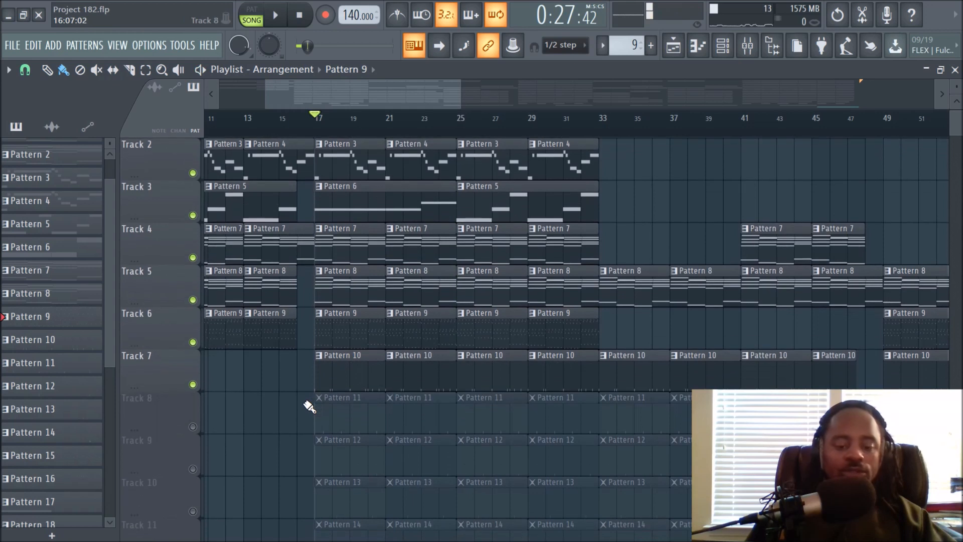
{"action": "left_click", "coordinate": [195, 428]}
{"action": "key", "text": "space"}
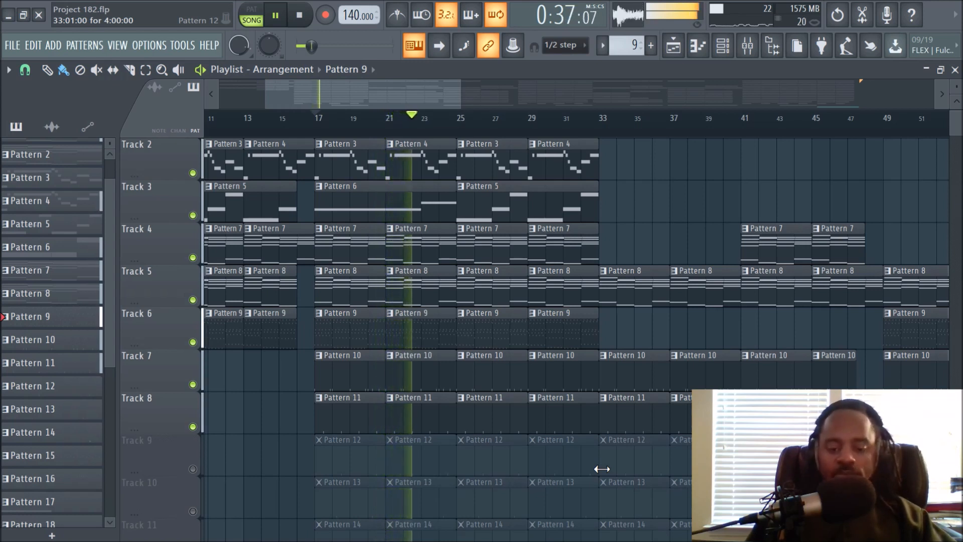
{"action": "key", "text": "space"}
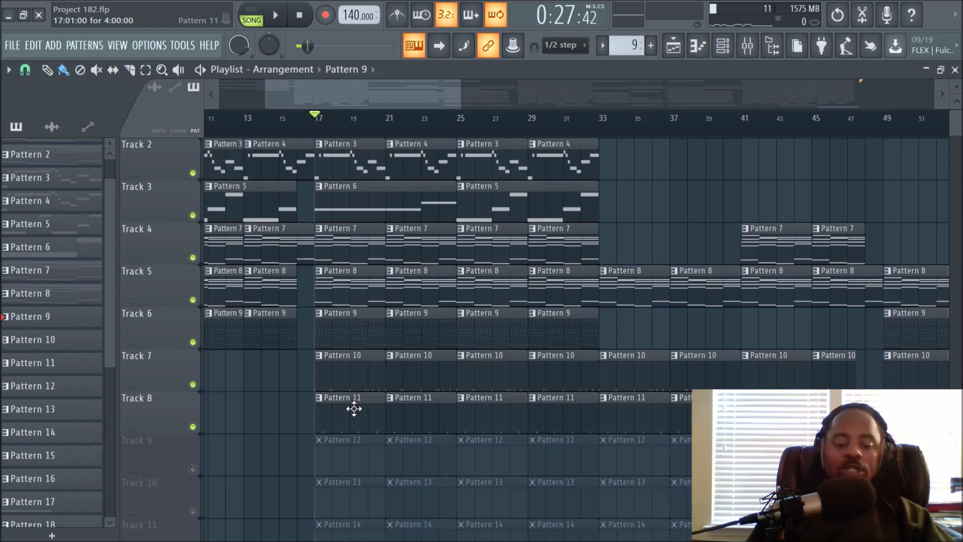
- Select Pattern 11 and view its snare and rim steps in the channel rack, playing the song briefly
{"action": "left_click", "coordinate": [354, 413]}
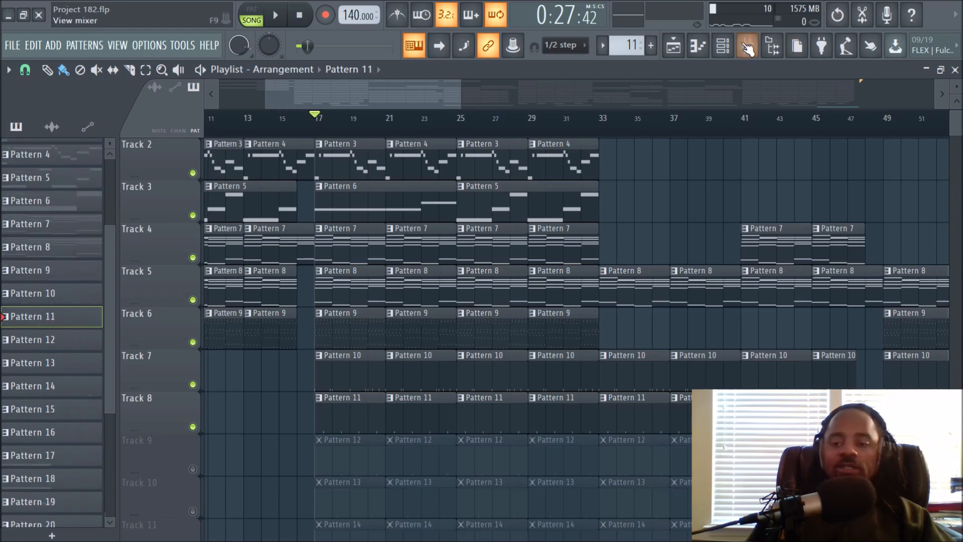
{"action": "left_click", "coordinate": [725, 54]}
{"action": "scroll", "coordinate": [425, 376], "scroll_direction": "down", "scroll_amount": 4}
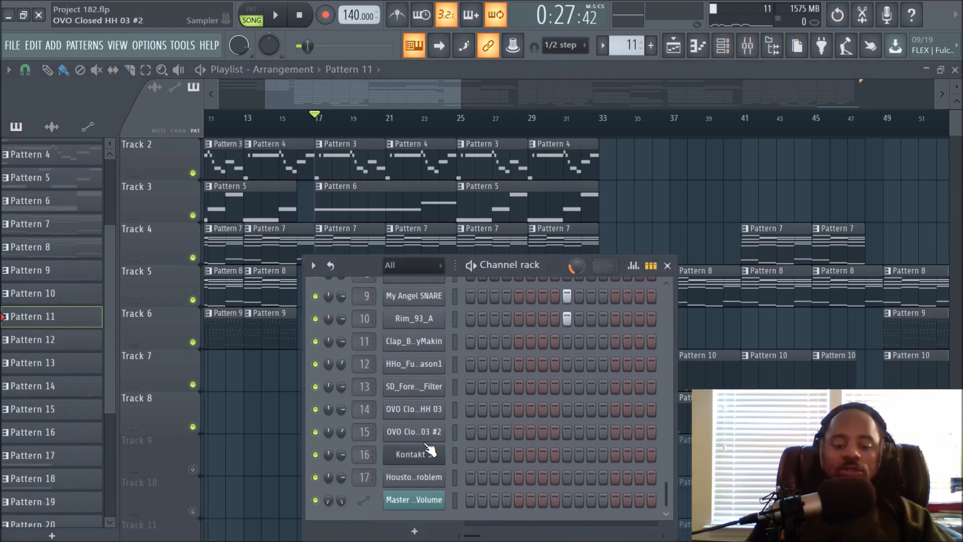
{"action": "scroll", "coordinate": [430, 337], "scroll_direction": "up", "scroll_amount": 2}
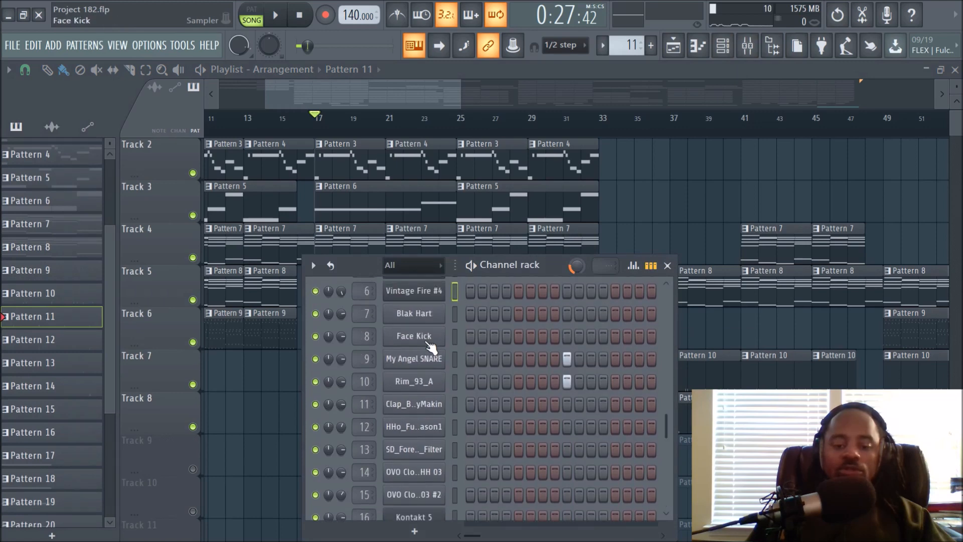
{"action": "key", "text": "space"}
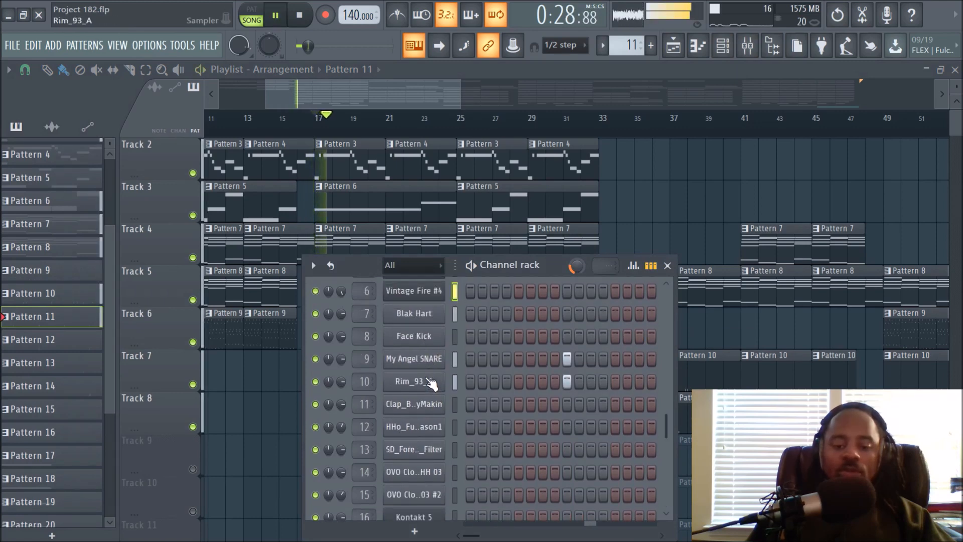
{"action": "key", "text": "space"}
- View the time shift settings of My Angel SNARE and Rim_93_A and the rim's sample waveform, and close the channel rack
{"action": "left_click", "coordinate": [414, 358]}
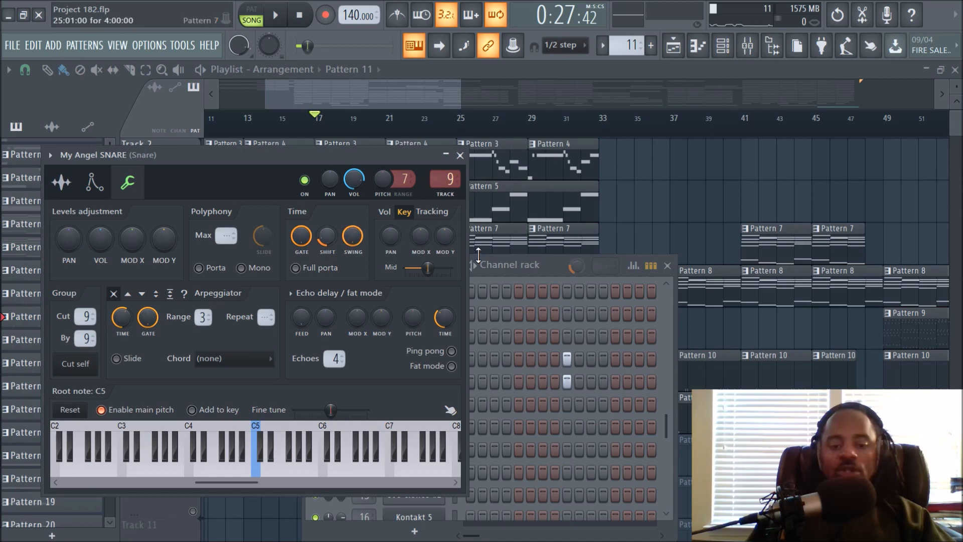
{"action": "left_click", "coordinate": [460, 155]}
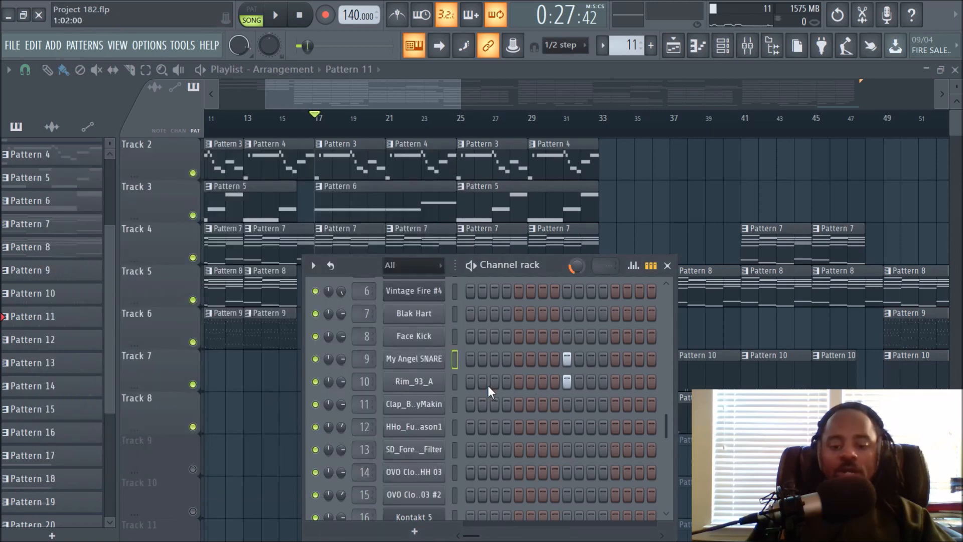
{"action": "left_click", "coordinate": [414, 381]}
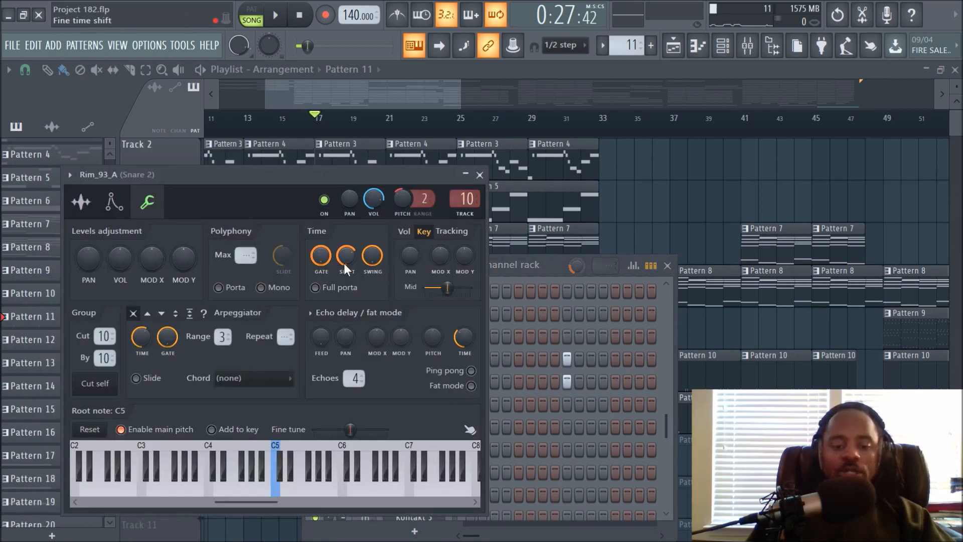
{"action": "left_click", "coordinate": [81, 202]}
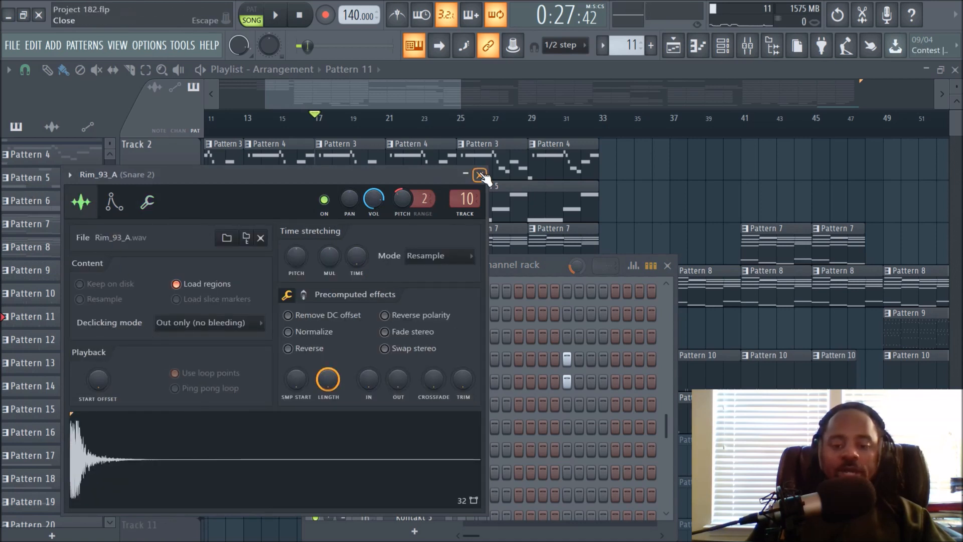
{"action": "left_click", "coordinate": [480, 176]}
{"action": "left_click", "coordinate": [667, 265]}
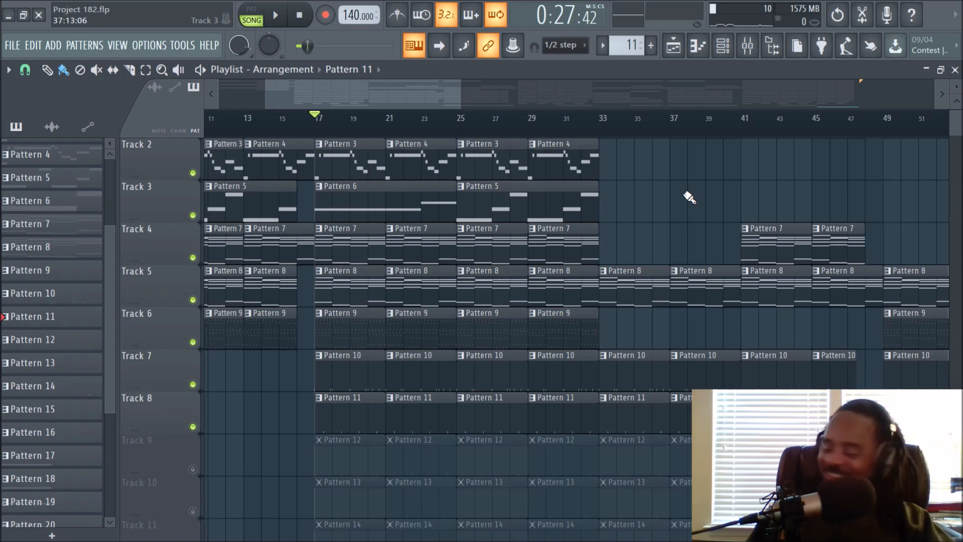
- Play Tracks 1 to 8 from bar 17, turn on the metronome and replay them against it, and stop playback
{"action": "key", "text": "space"}
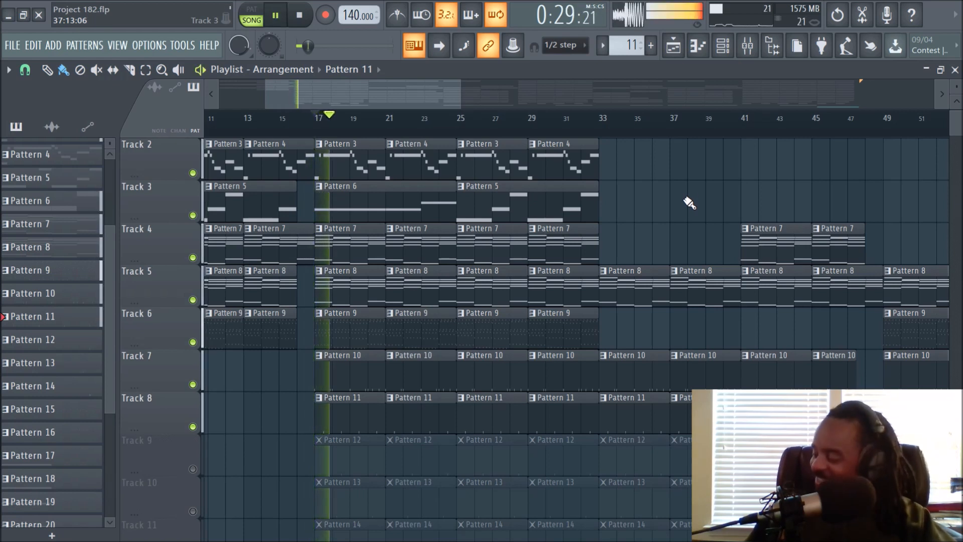
{"action": "key", "text": "space"}
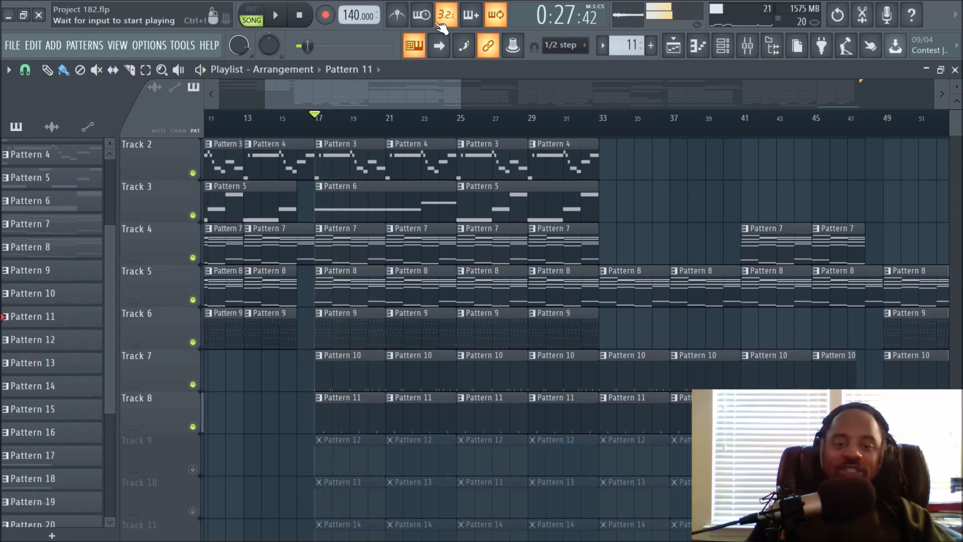
{"action": "left_click", "coordinate": [399, 16]}
{"action": "key", "text": "space"}
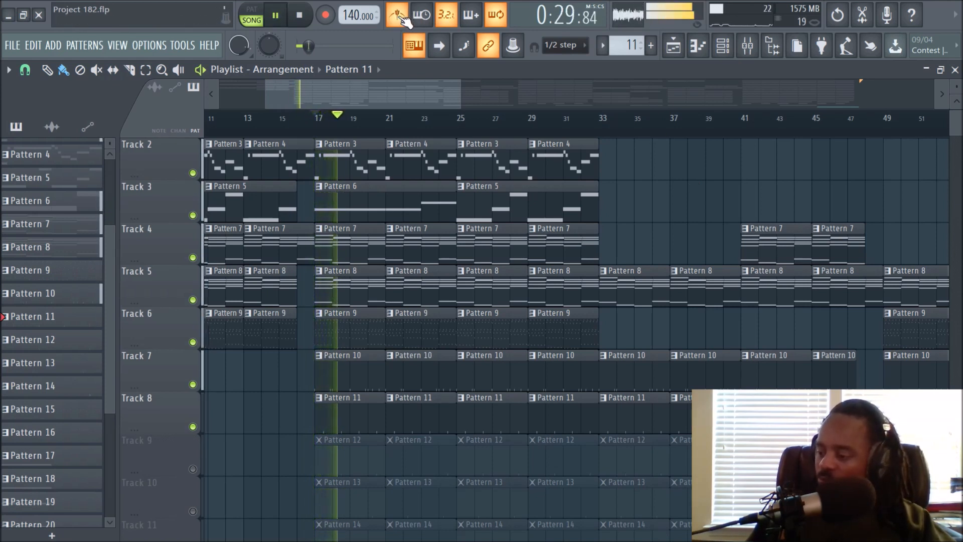
{"action": "key", "text": "space"}
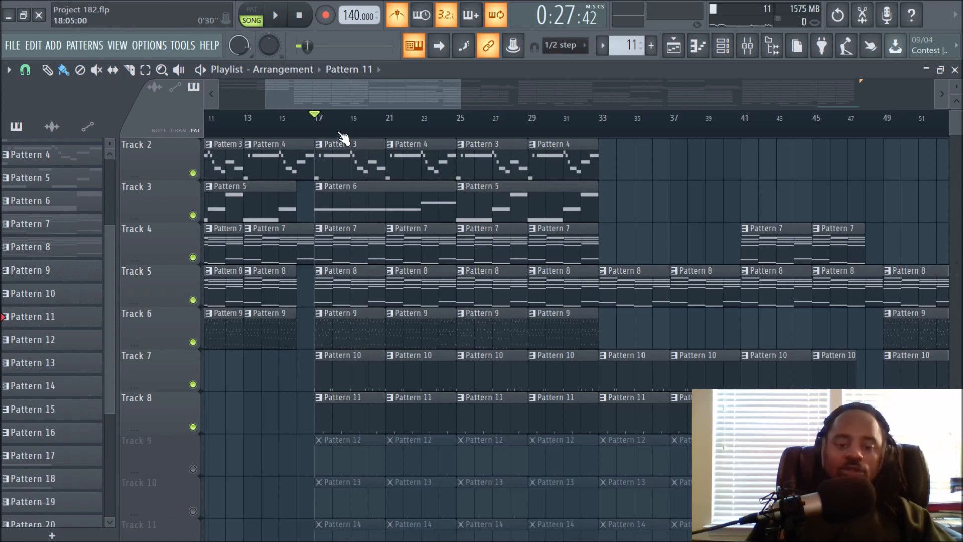
- Unmute Track 9, play it together with Tracks 1 to 8 from bar 17, and stop playback
{"action": "scroll", "coordinate": [343, 137], "scroll_direction": "up", "scroll_amount": 1}
{"action": "scroll", "coordinate": [341, 136], "scroll_direction": "up", "scroll_amount": 1}
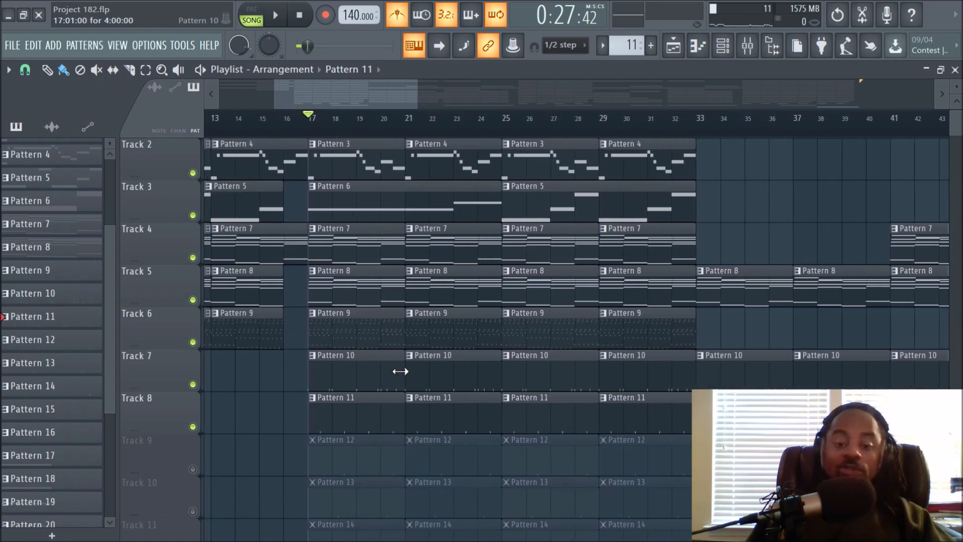
{"action": "scroll", "coordinate": [350, 420], "scroll_direction": "down", "scroll_amount": 1}
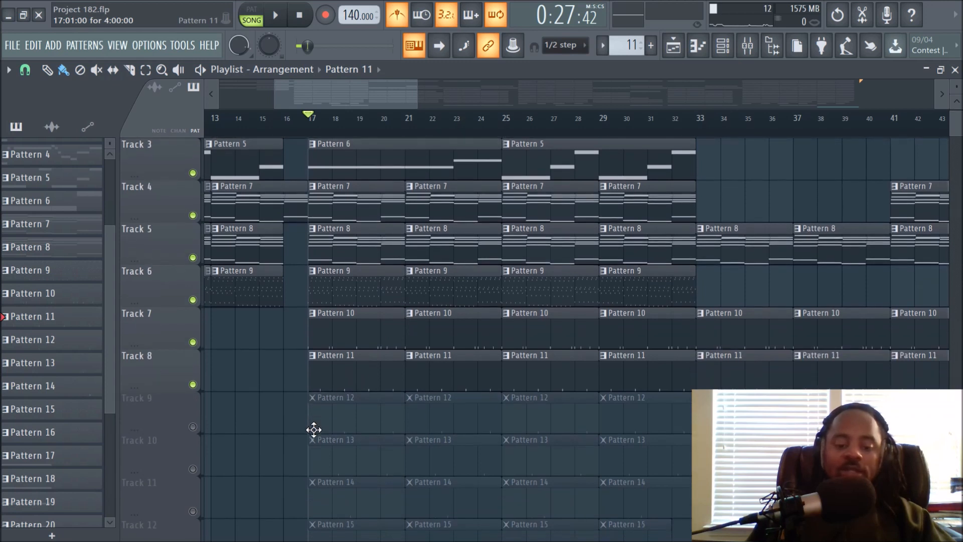
{"action": "left_click", "coordinate": [193, 427]}
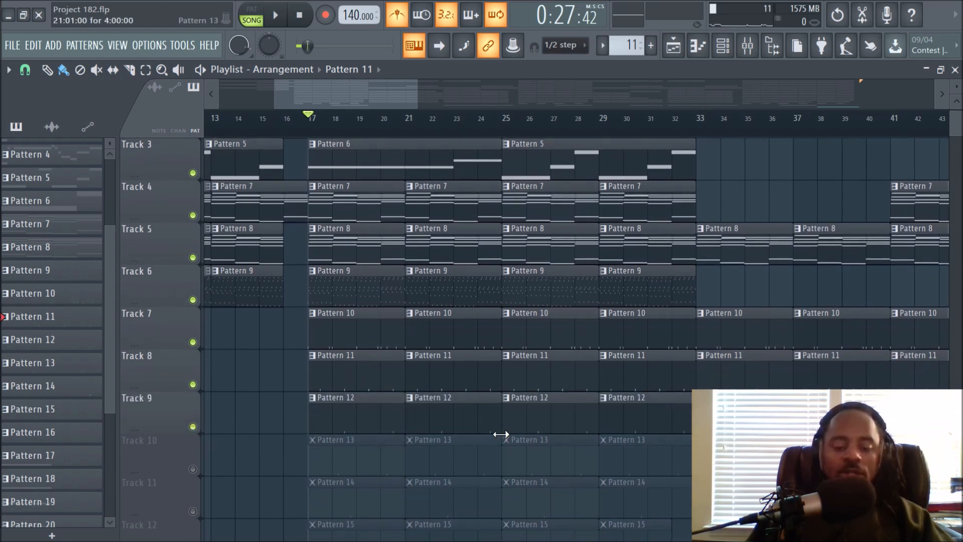
{"action": "key", "text": "space"}
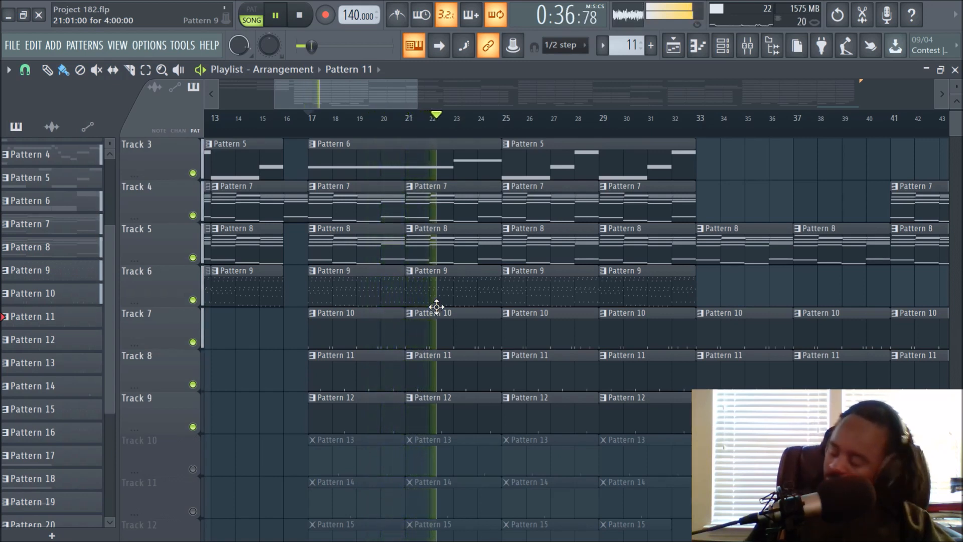
{"action": "key", "text": "space"}
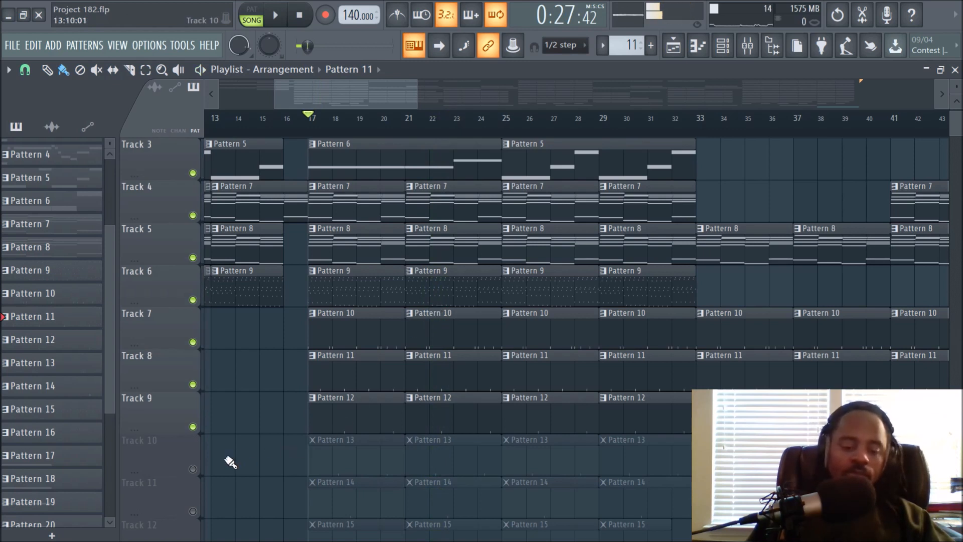
- Unmute Track 10, play it twice together with Tracks 1 to 9 from bar 17, and stop playback
{"action": "left_click", "coordinate": [192, 469]}
{"action": "key", "text": "space"}
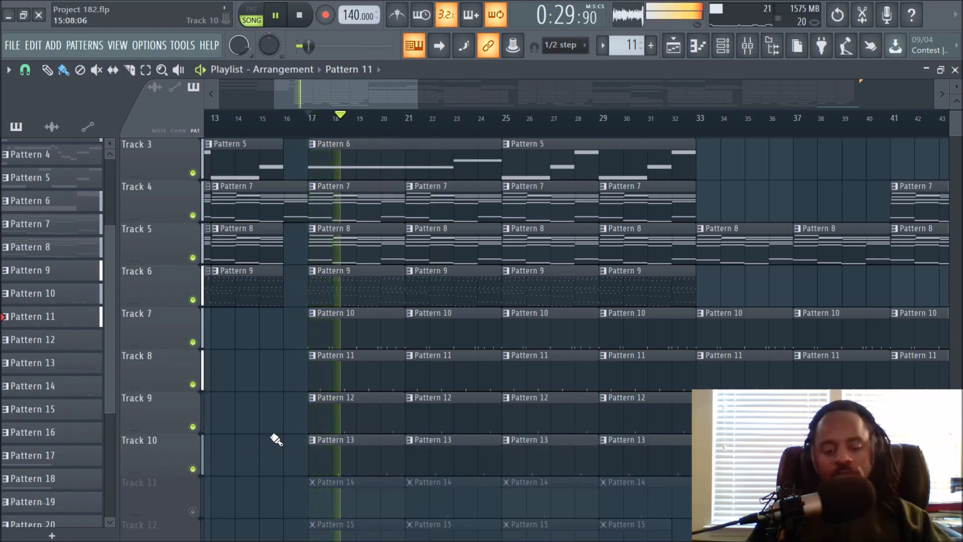
{"action": "key", "text": "space"}
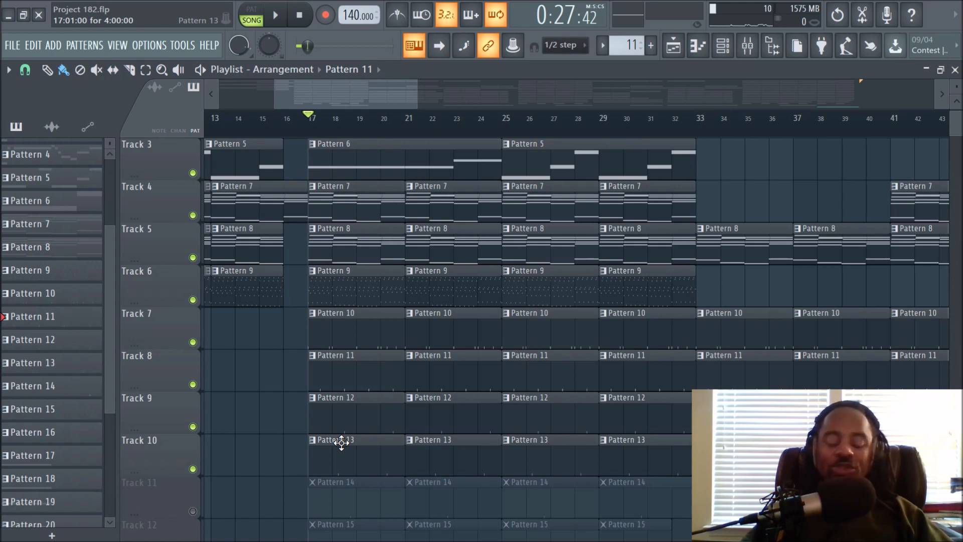
{"action": "key", "text": "space"}
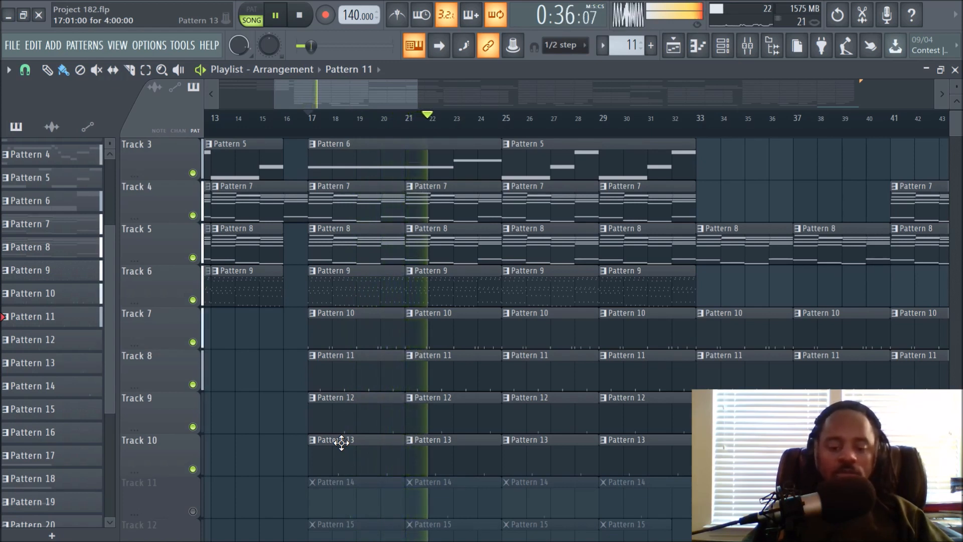
{"action": "key", "text": "space"}
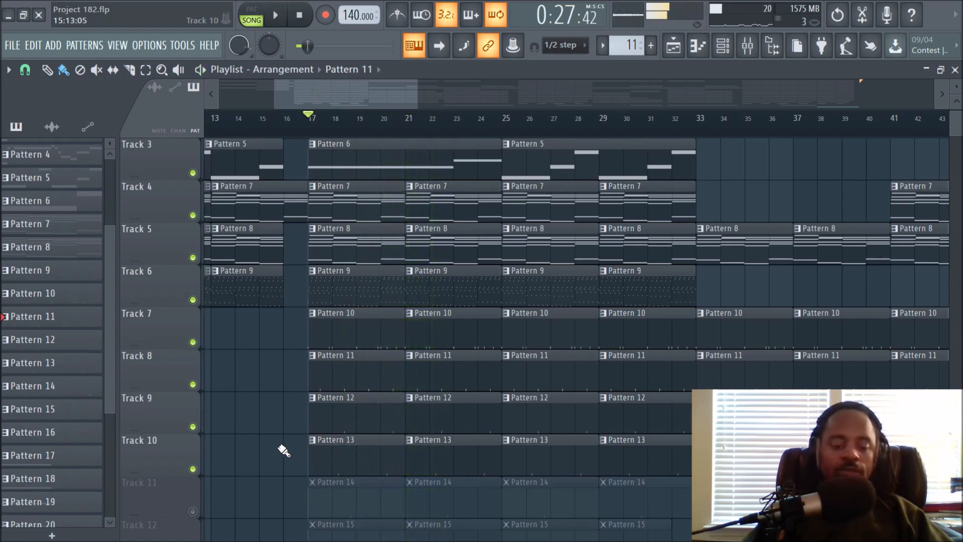
- Unmute Track 11, play it with Tracks 1 to 10 from bar 17, and toggle its solo on and off to unmute all remaining tracks
{"action": "scroll", "coordinate": [273, 446], "scroll_direction": "down", "scroll_amount": 2}
{"action": "left_click", "coordinate": [193, 426]}
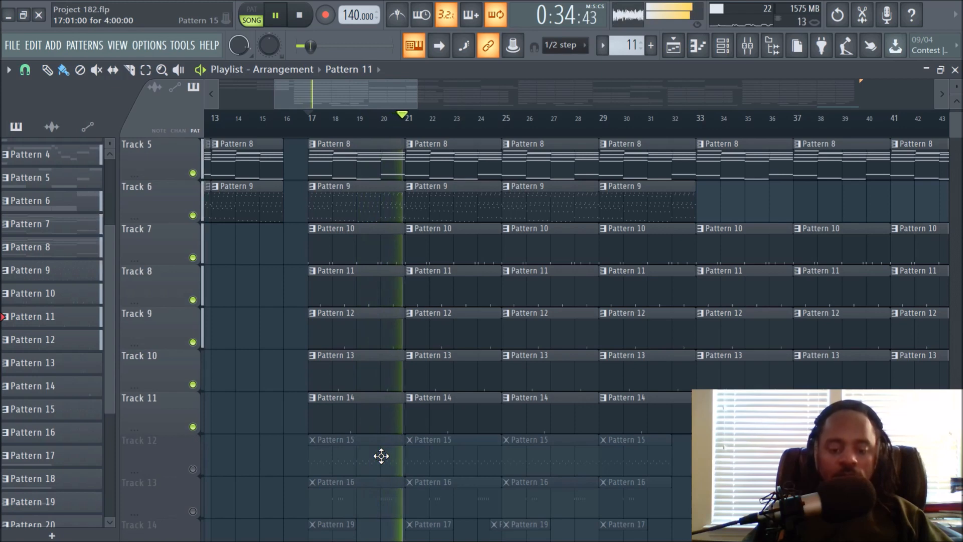
{"action": "right_click", "coordinate": [194, 427]}
{"action": "right_click", "coordinate": [193, 427]}
{"action": "key", "text": "space"}
{"action": "scroll", "coordinate": [311, 444], "scroll_direction": "down", "scroll_amount": 1}
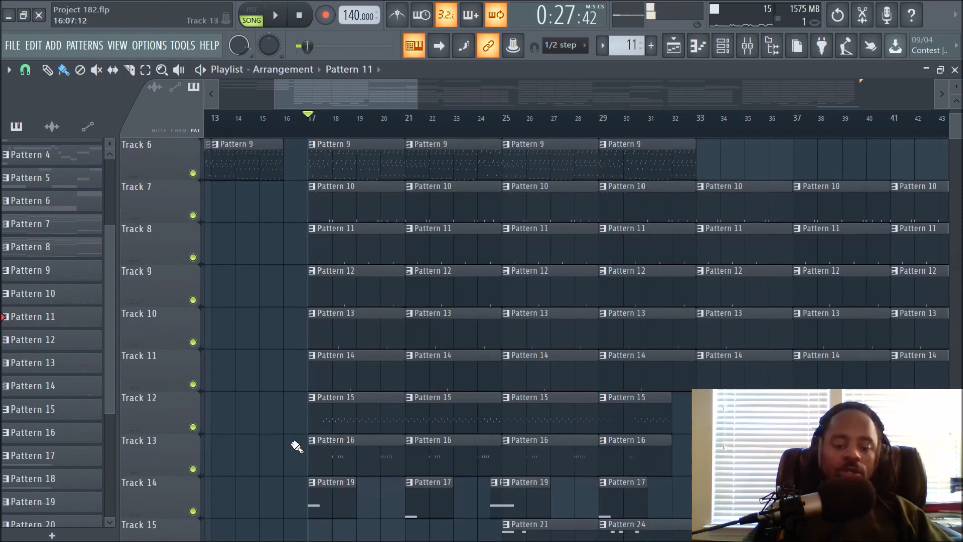
- Select Pattern 15, mute Tracks 13 and 14, and play Track 12 together with the earlier tracks from bar 17
{"action": "left_click", "coordinate": [342, 418]}
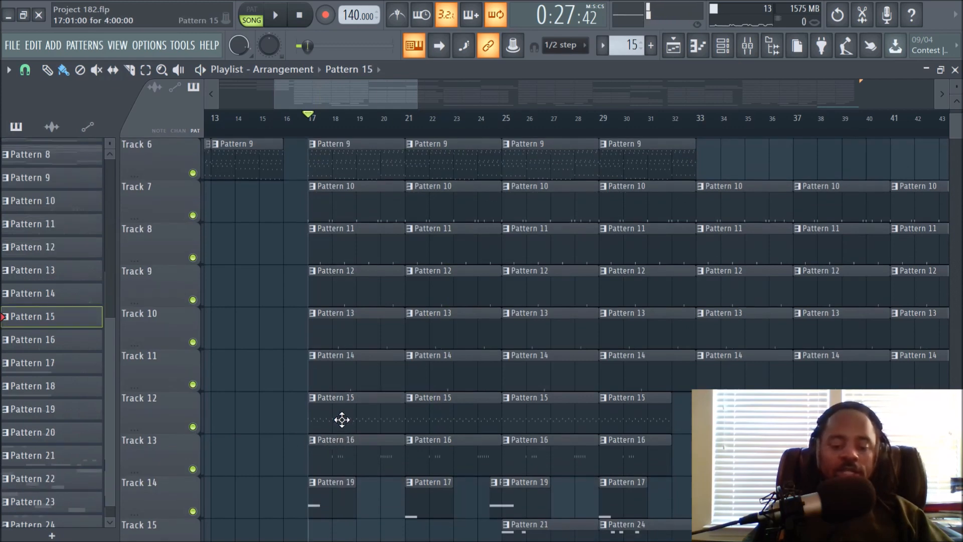
{"action": "left_click", "coordinate": [193, 468]}
{"action": "left_click", "coordinate": [192, 510]}
{"action": "scroll", "coordinate": [226, 492], "scroll_direction": "down", "scroll_amount": 3}
{"action": "key", "text": "space"}
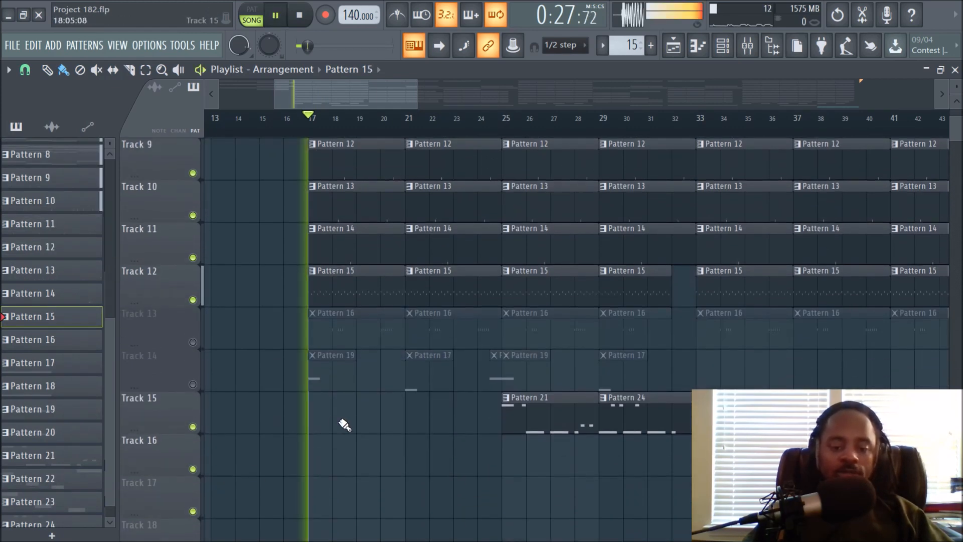
{"action": "scroll", "coordinate": [360, 438], "scroll_direction": "up", "scroll_amount": 3}
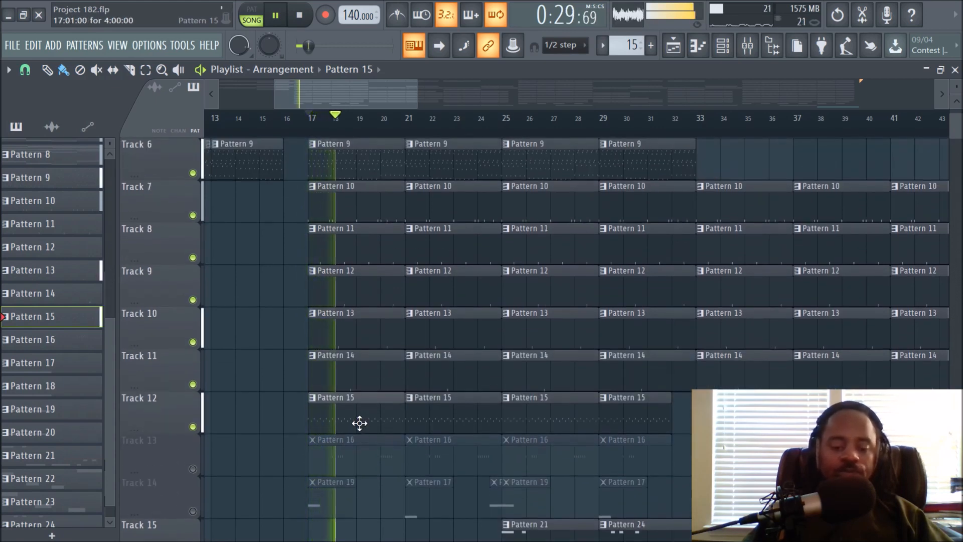
- View Pattern 15's OVO Closed HH 03 notes in the piano roll from bar 1, stop playback, and return to the playlist
{"action": "double_click", "coordinate": [360, 423]}
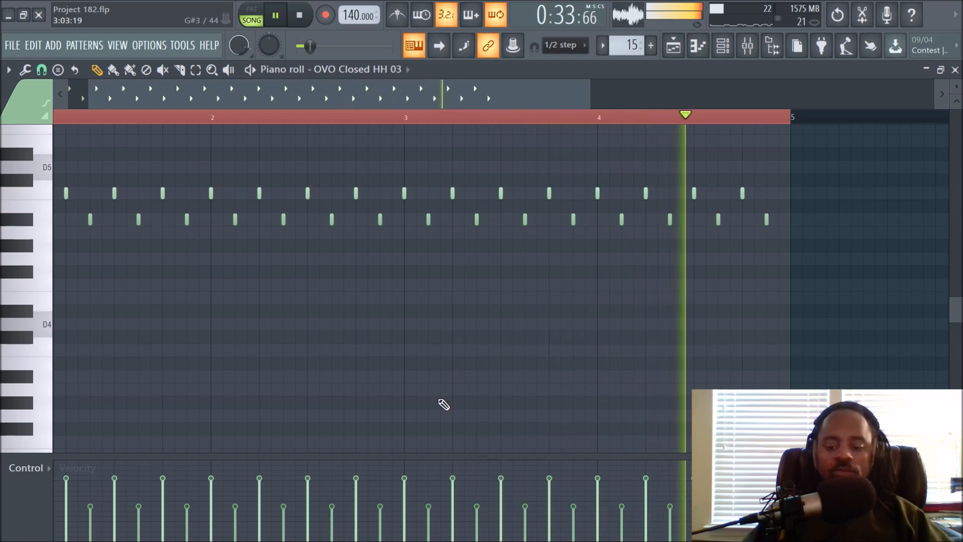
{"action": "key", "text": "space"}
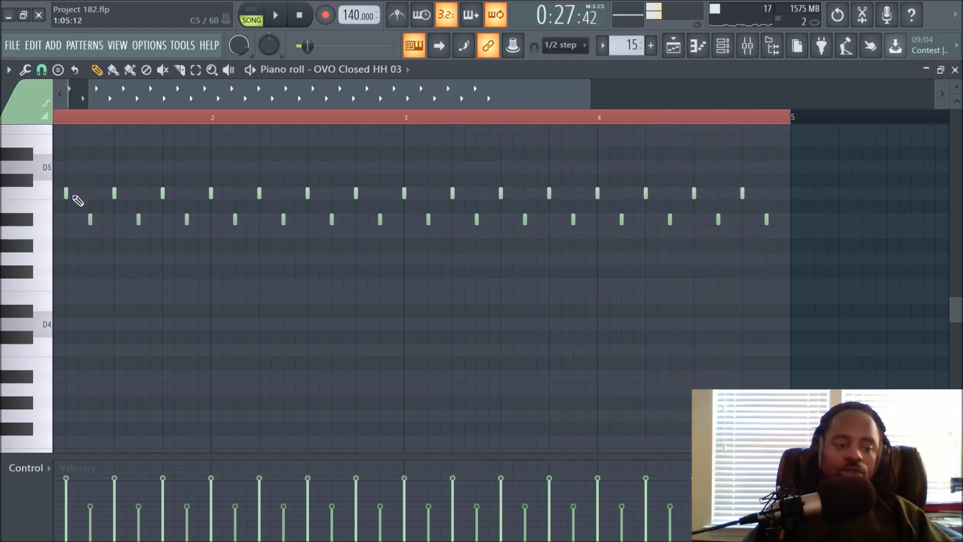
{"action": "left_click_drag", "start_coordinate": [100, 92], "coordinate": [40, 91]}
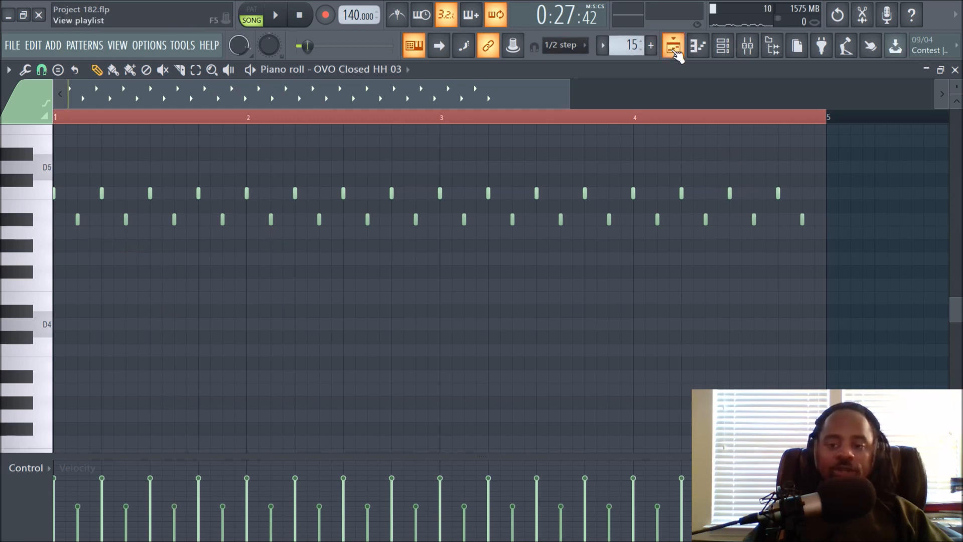
{"action": "left_click", "coordinate": [674, 49]}
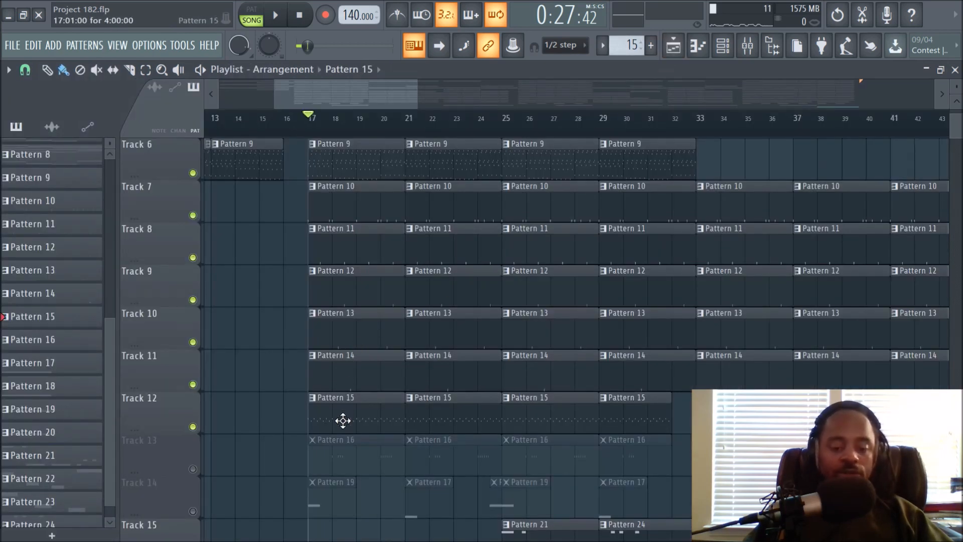
- Unmute Track 13, play it together with Tracks 1 to 12 from bar 17, and stop playback
{"action": "left_click", "coordinate": [193, 469]}
{"action": "left_click", "coordinate": [362, 405]}
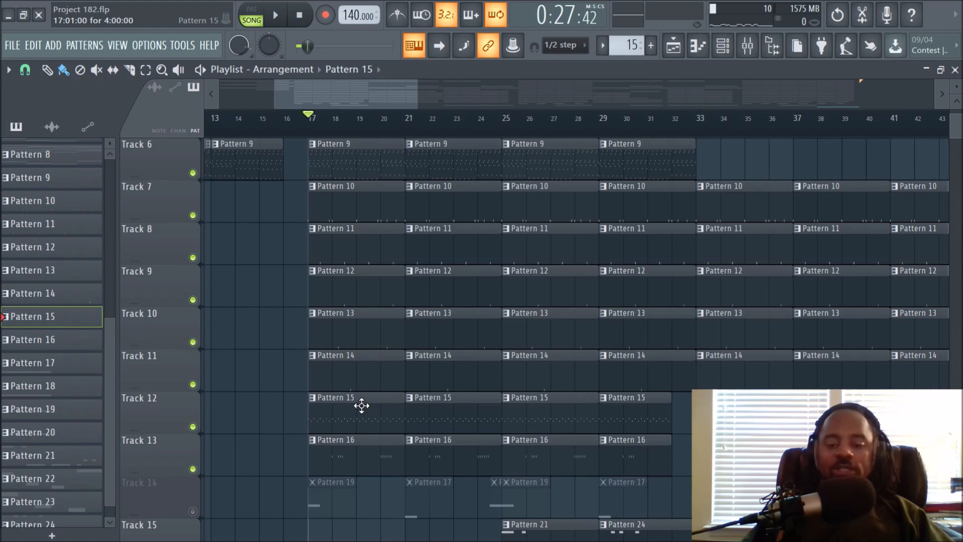
{"action": "scroll", "coordinate": [364, 405], "scroll_direction": "down", "scroll_amount": 2}
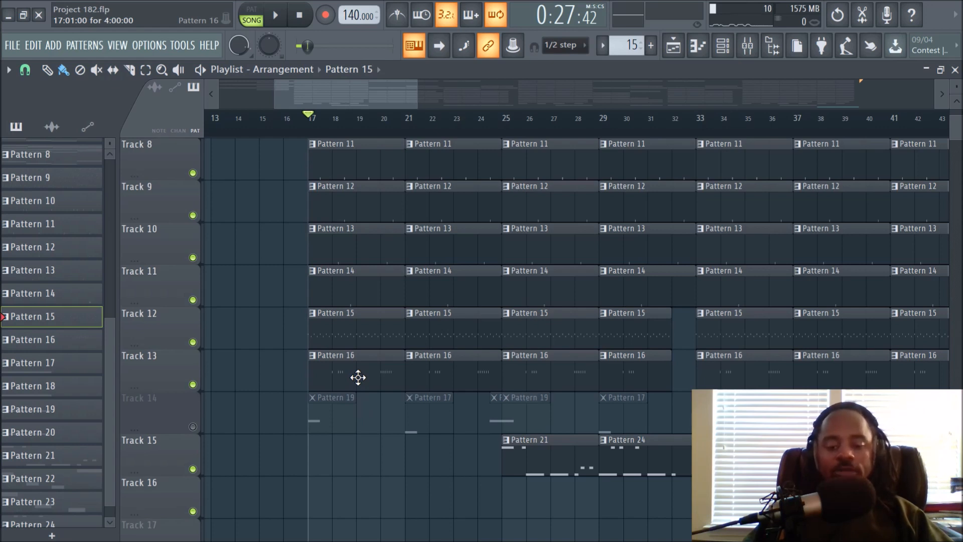
{"action": "key", "text": "space"}
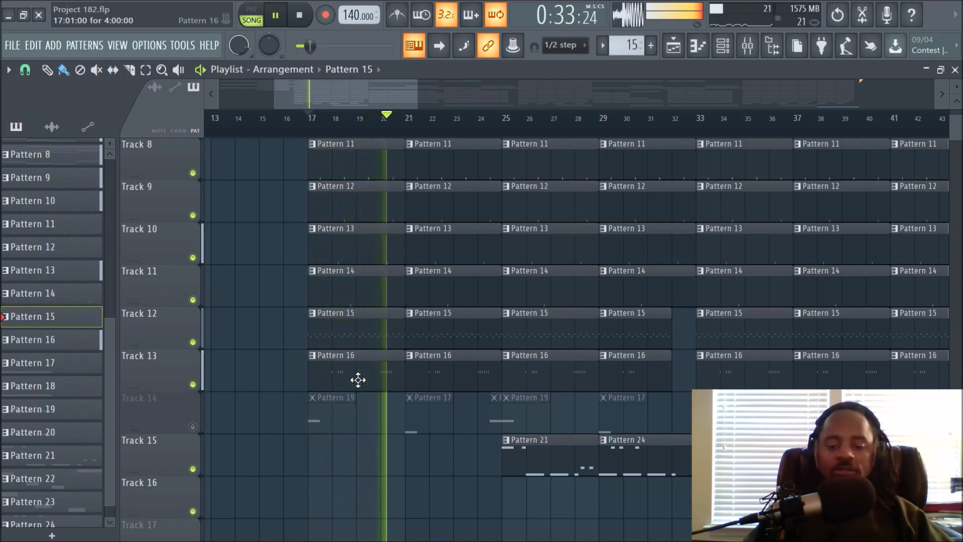
{"action": "key", "text": "space"}
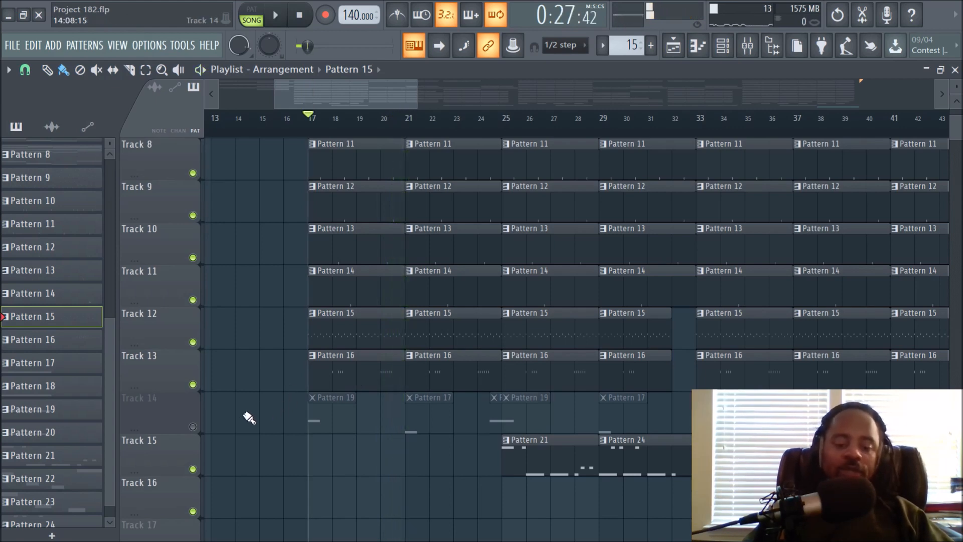
- Unmute Track 14 and mute Track 15, play the arrangement from bar 17, and stop playback
{"action": "left_click", "coordinate": [193, 427]}
{"action": "scroll", "coordinate": [370, 466], "scroll_direction": "up", "scroll_amount": 2}
{"action": "scroll", "coordinate": [372, 470], "scroll_direction": "down", "scroll_amount": 2}
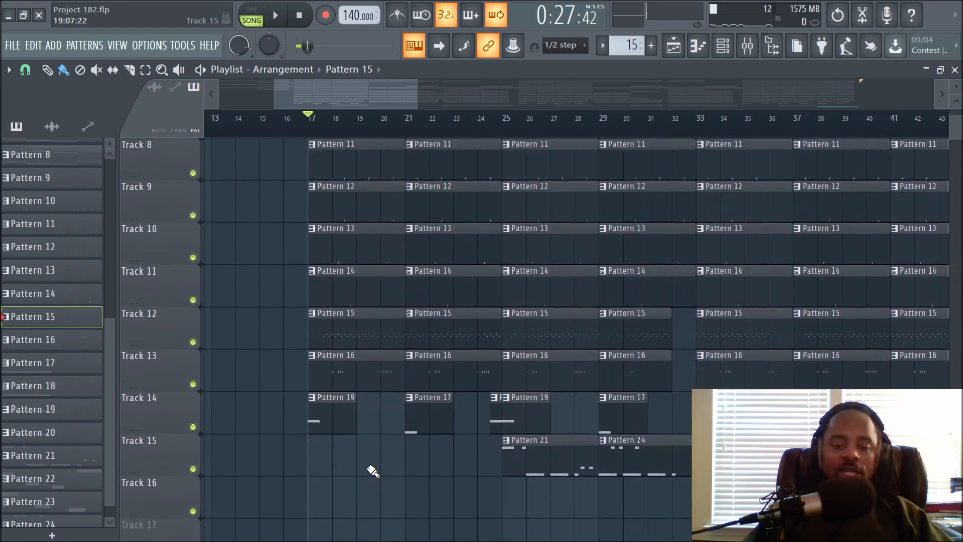
{"action": "left_click", "coordinate": [193, 469]}
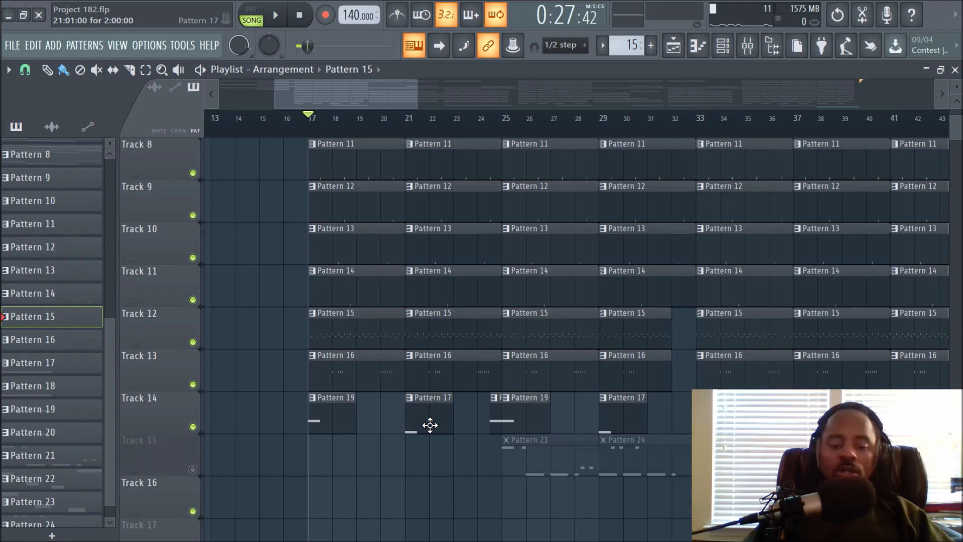
{"action": "key", "text": "space"}
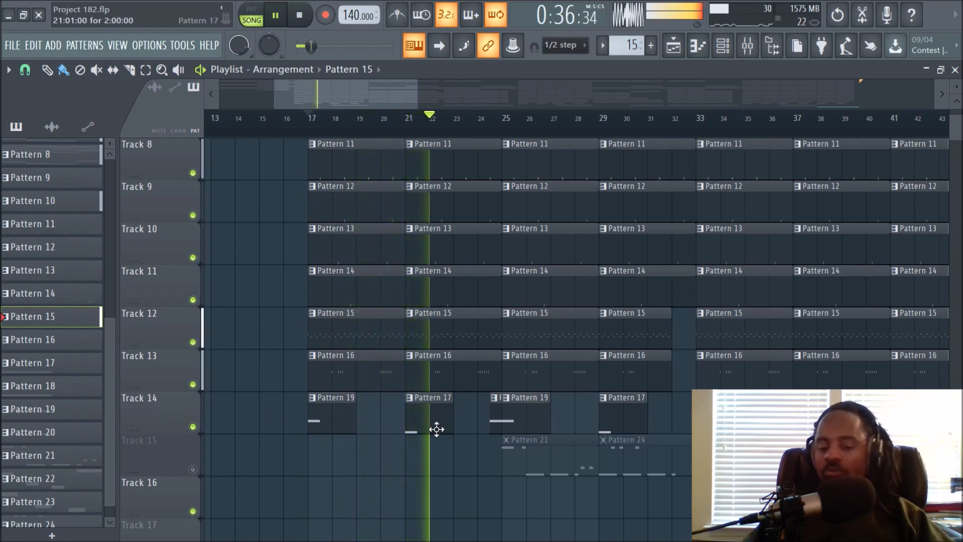
{"action": "key", "text": "space"}
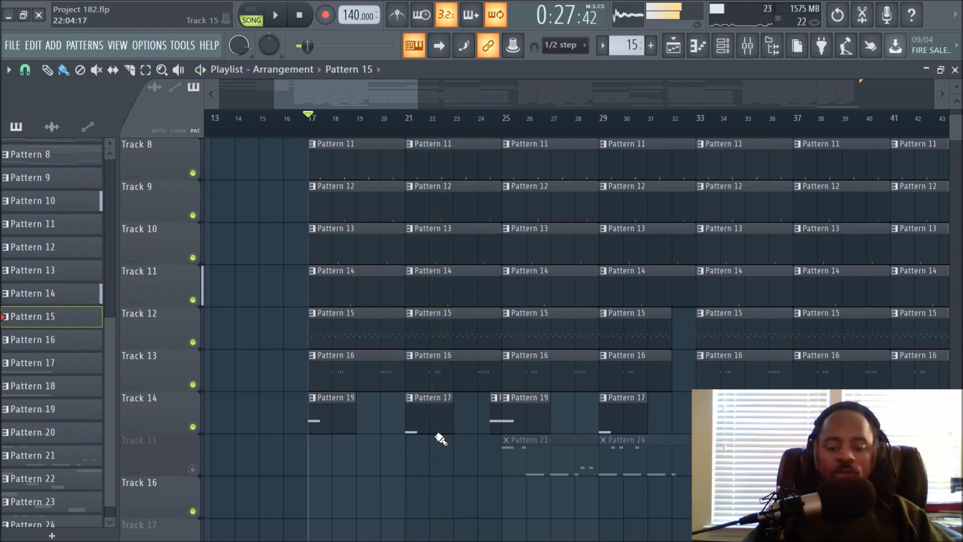
- Unmute Track 15 with the playhead placed at bar 25, and view the sample waveform of the Houston We've Got A Problem 808 channel
{"action": "left_click", "coordinate": [504, 131]}
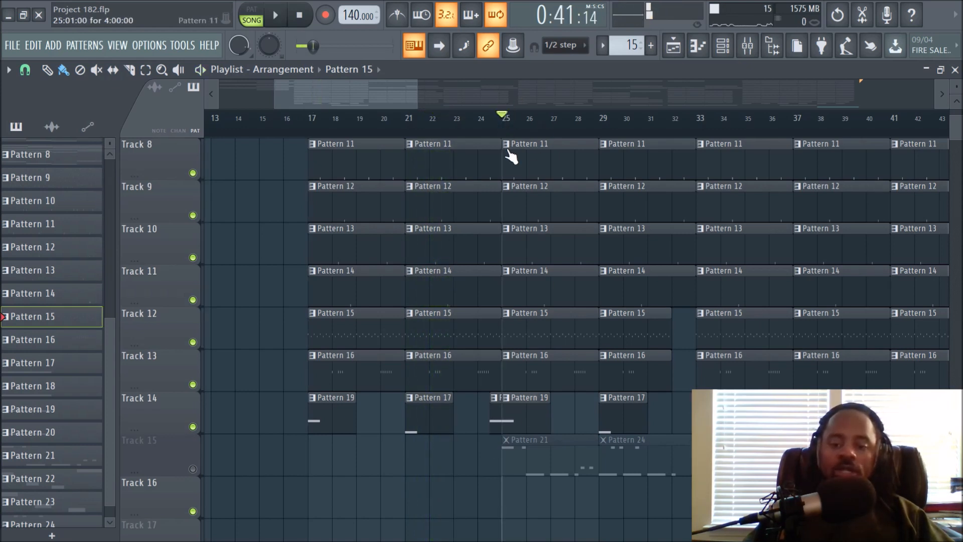
{"action": "left_click", "coordinate": [192, 468]}
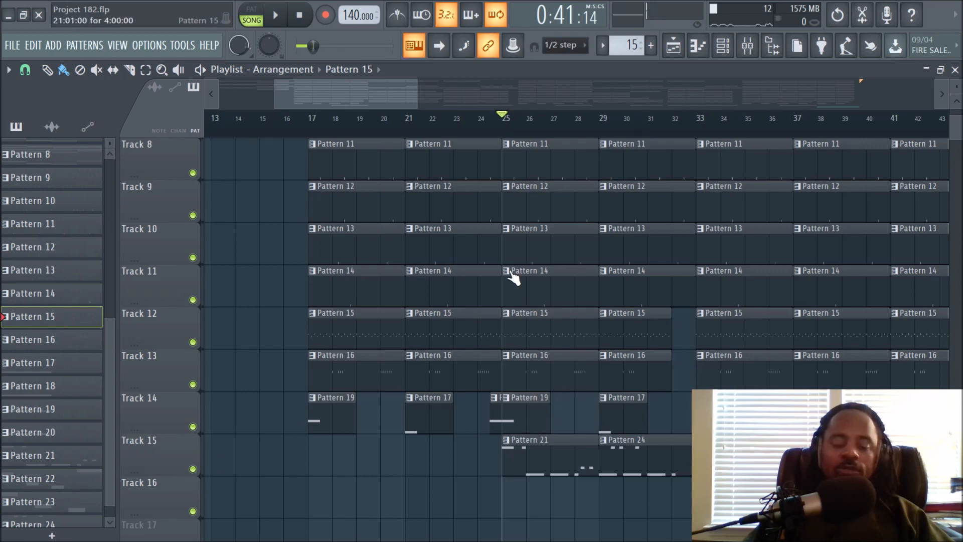
{"action": "left_click", "coordinate": [723, 46]}
{"action": "scroll", "coordinate": [475, 360], "scroll_direction": "down", "scroll_amount": 3}
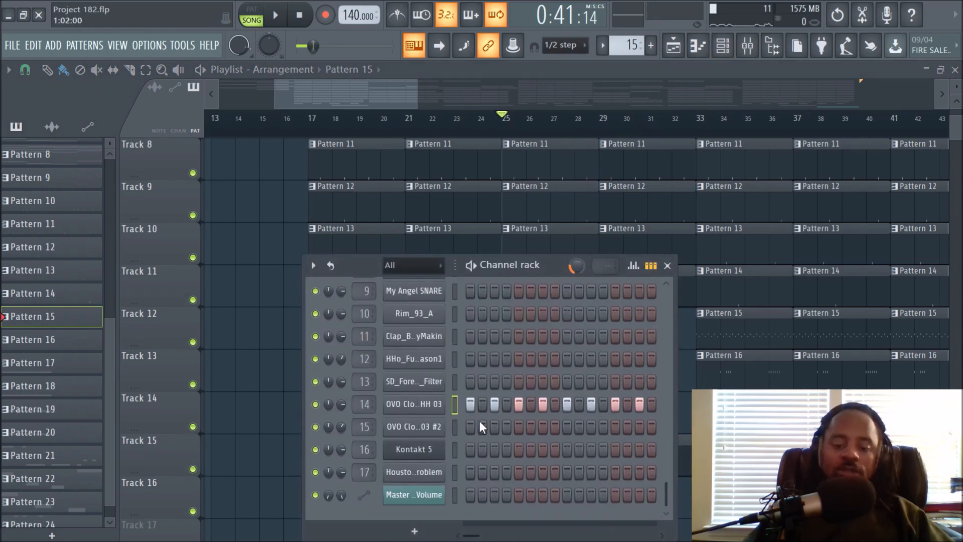
{"action": "left_click", "coordinate": [428, 478]}
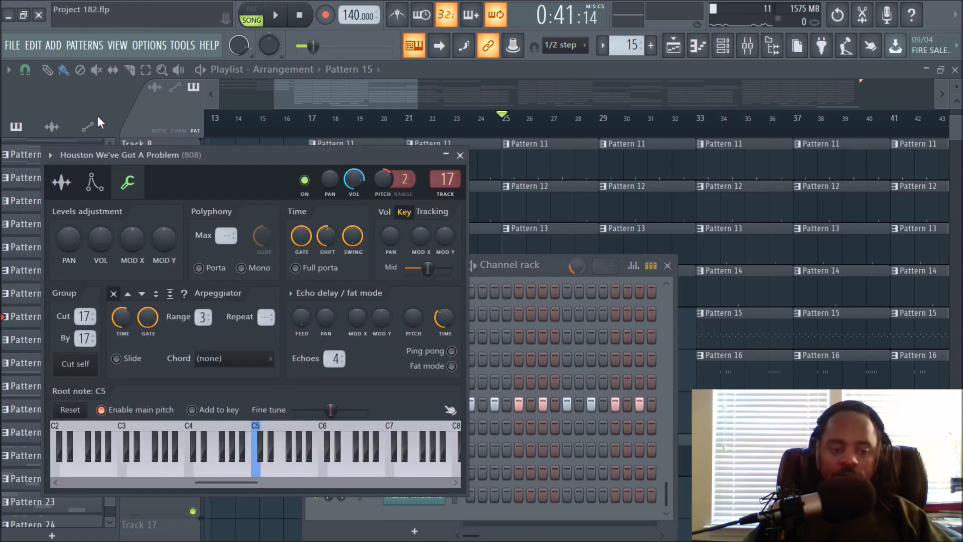
{"action": "left_click", "coordinate": [73, 181]}
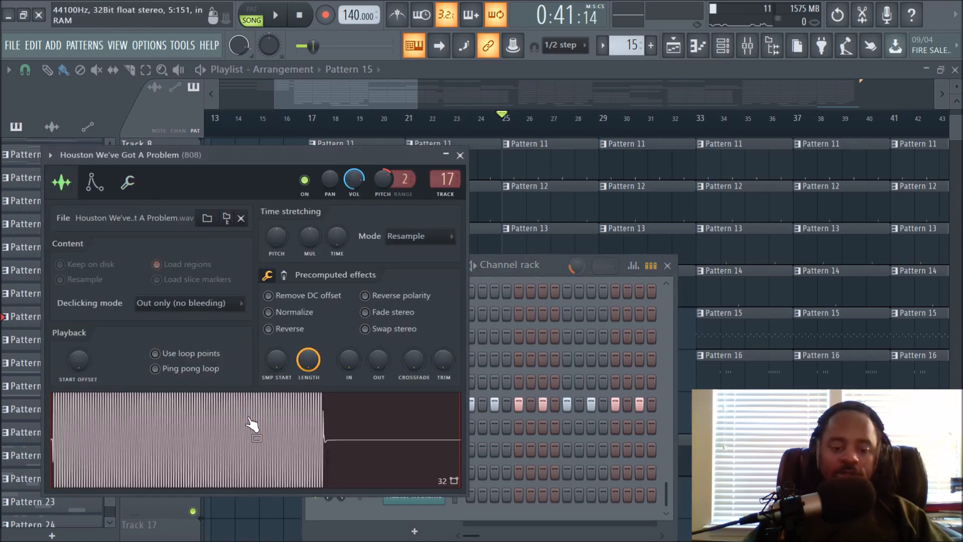
- Audition the Houston We've Got A Problem 808 sample and examine the channel's volume envelope, including its hold setting
{"action": "left_click", "coordinate": [269, 454]}
{"action": "left_click", "coordinate": [269, 454]}
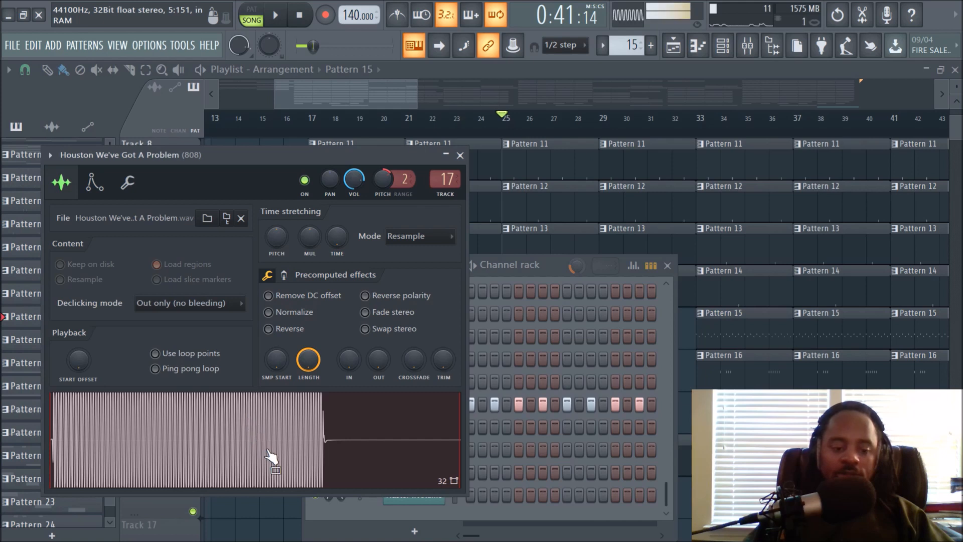
{"action": "left_click", "coordinate": [99, 186]}
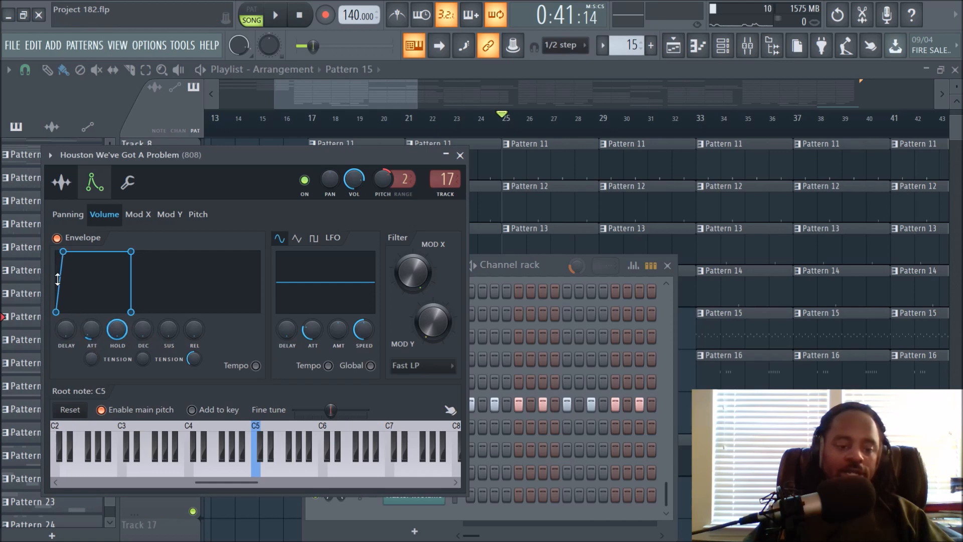
{"action": "mouse_move", "coordinate": [114, 336]}
{"action": "left_mouse_down"}
{"action": "mouse_move", "coordinate": [113, 349]}
{"action": "mouse_move", "coordinate": [116, 337]}
{"action": "left_mouse_up"}
{"action": "left_click", "coordinate": [61, 184]}
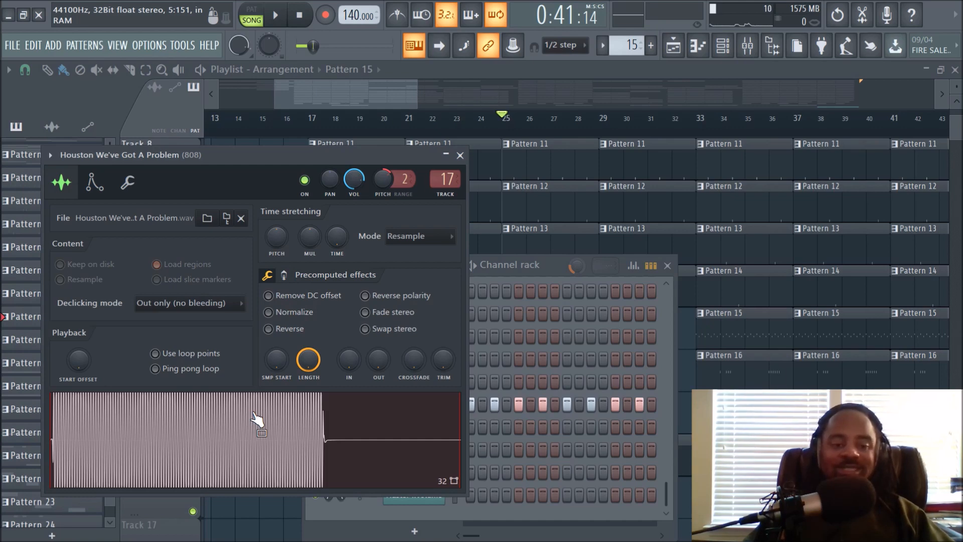
- Close the 808 channel settings, play the arrangement from bar 25 with Track 15 included, and stop playback
{"action": "left_click", "coordinate": [460, 155]}
{"action": "key", "text": "F6"}
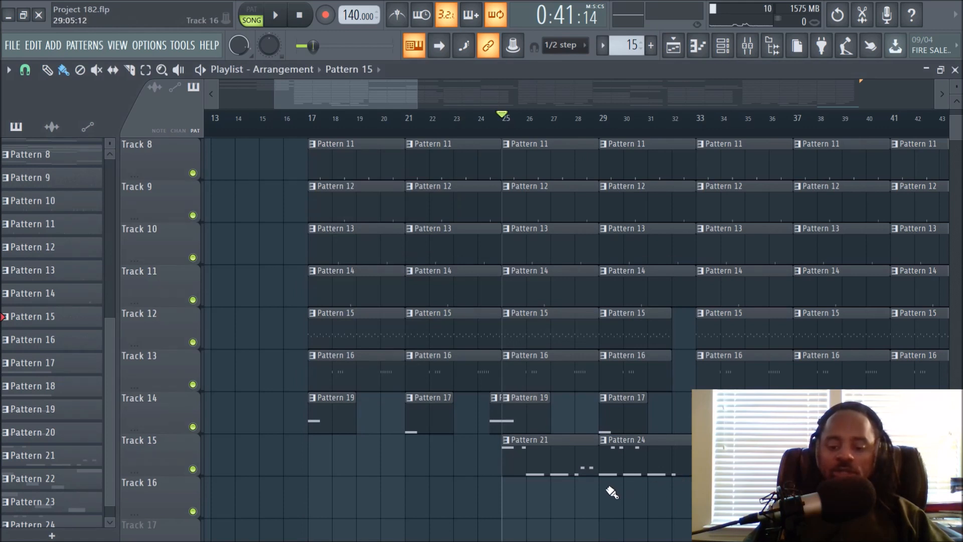
{"action": "key", "text": "space"}
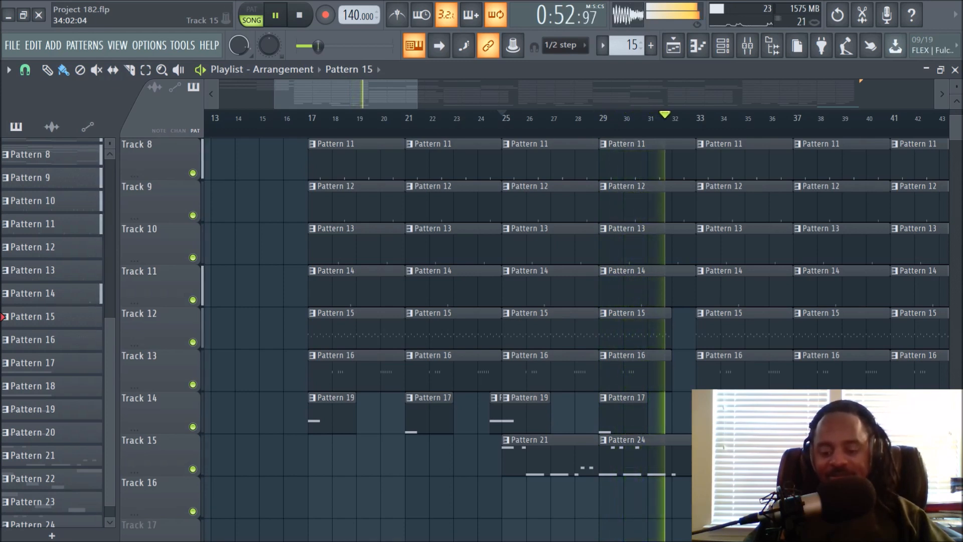
{"action": "key", "text": "space"}
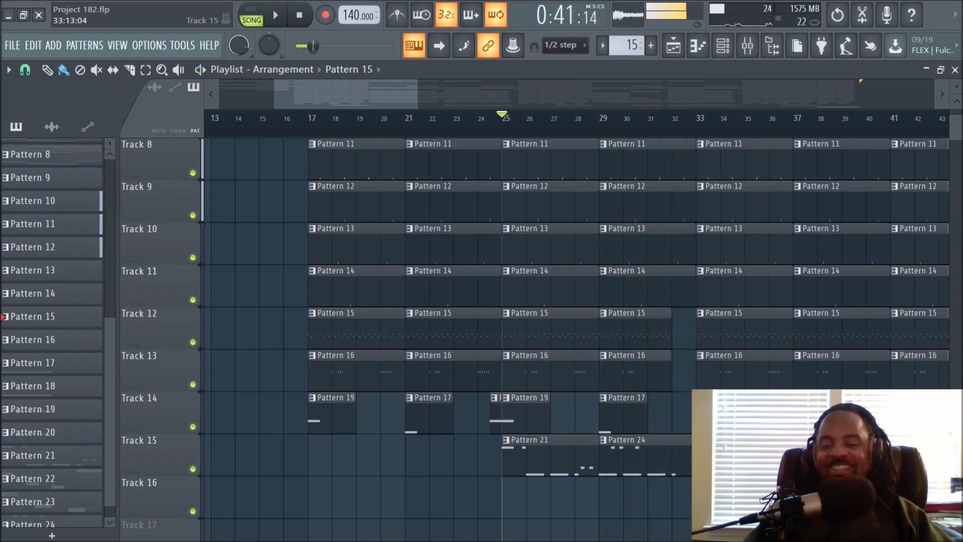
- View the 808 channel's miscellaneous functions with its cut group settings, and return to the playlist
{"action": "left_click", "coordinate": [722, 46]}
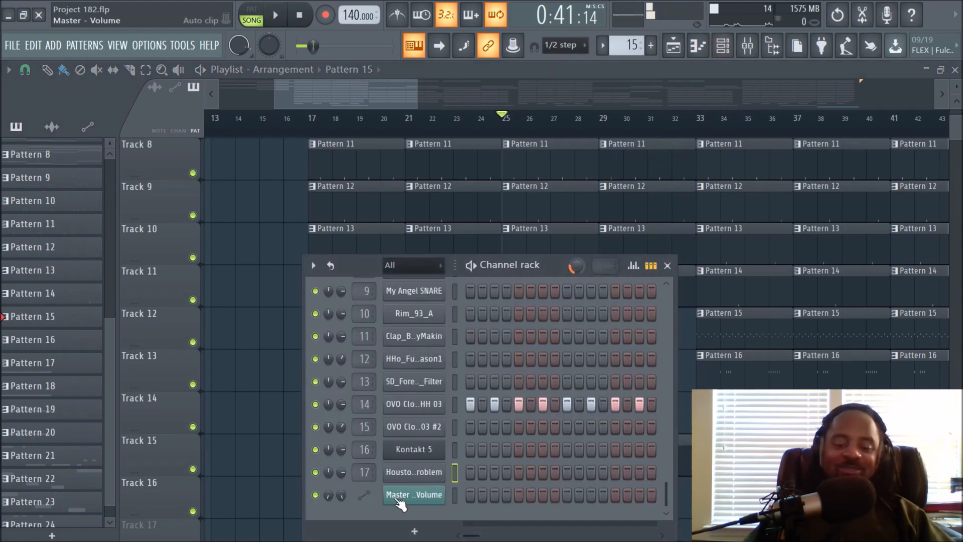
{"action": "right_click", "coordinate": [824, 454]}
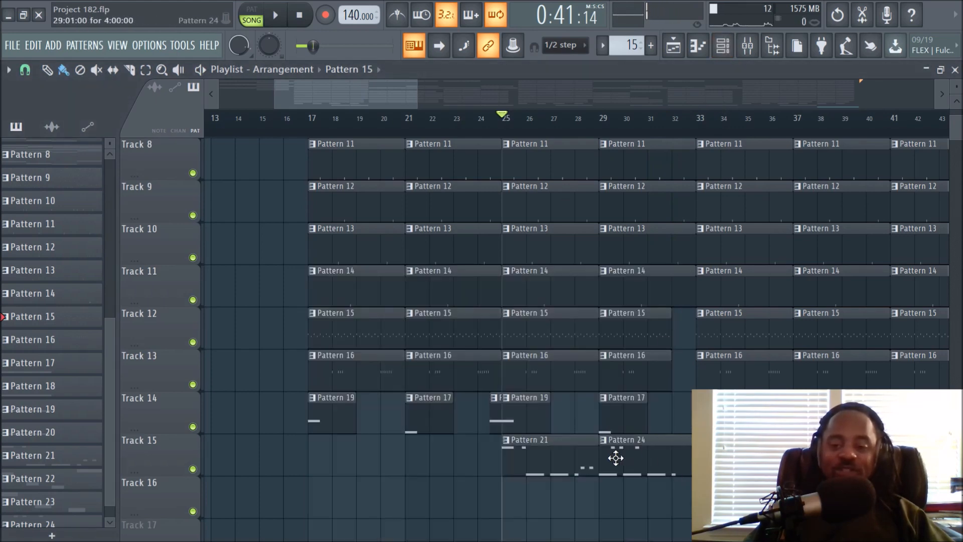
{"action": "left_click", "coordinate": [723, 46]}
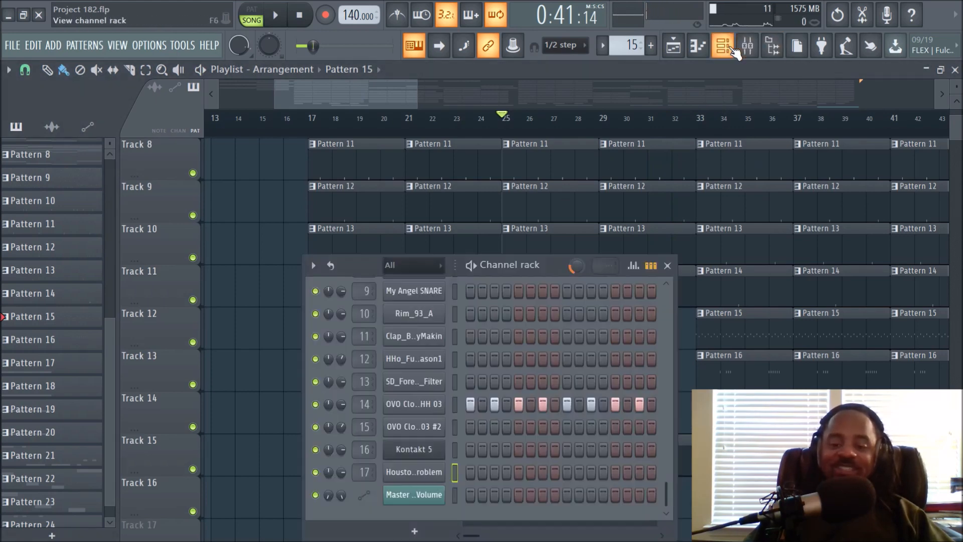
{"action": "left_click", "coordinate": [423, 472]}
{"action": "left_click", "coordinate": [132, 189]}
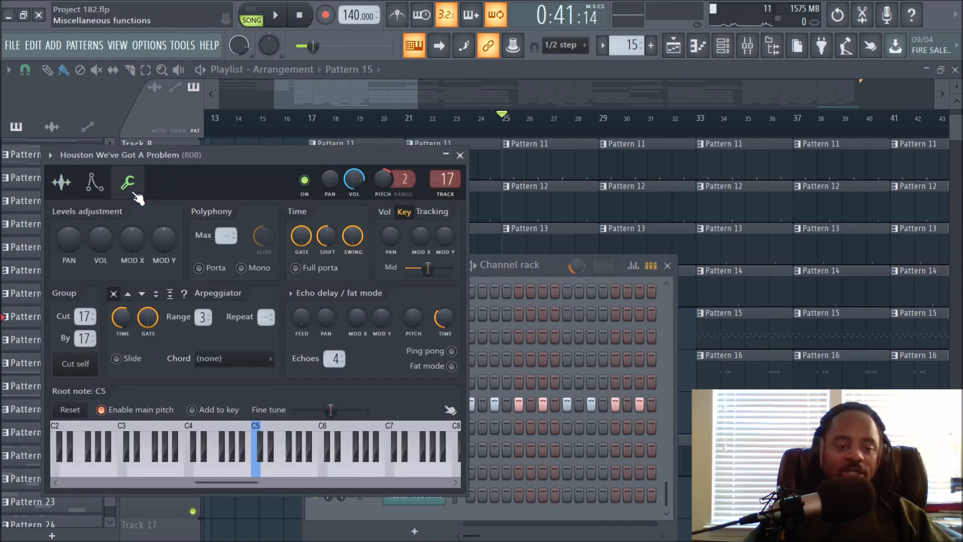
{"action": "left_click", "coordinate": [95, 182]}
{"action": "left_click", "coordinate": [128, 183]}
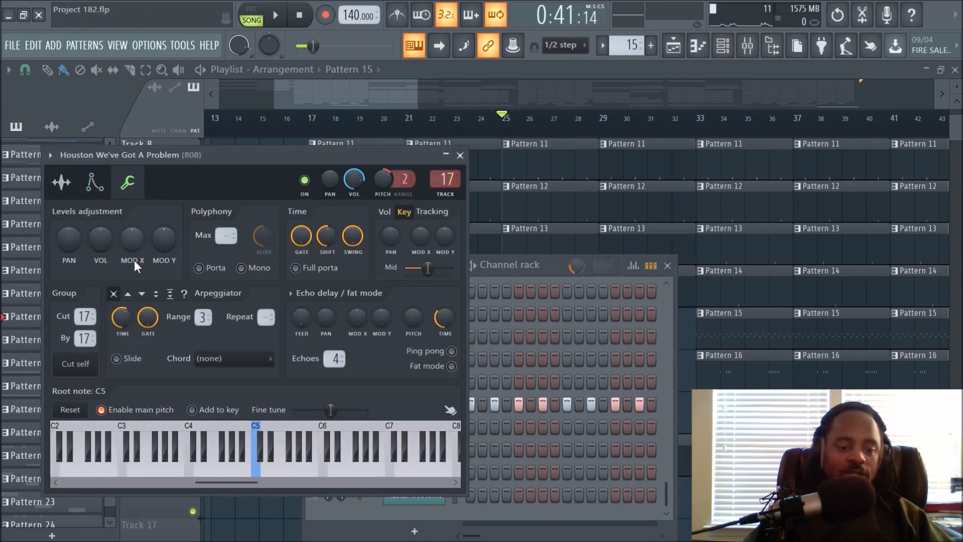
{"action": "left_click", "coordinate": [61, 182]}
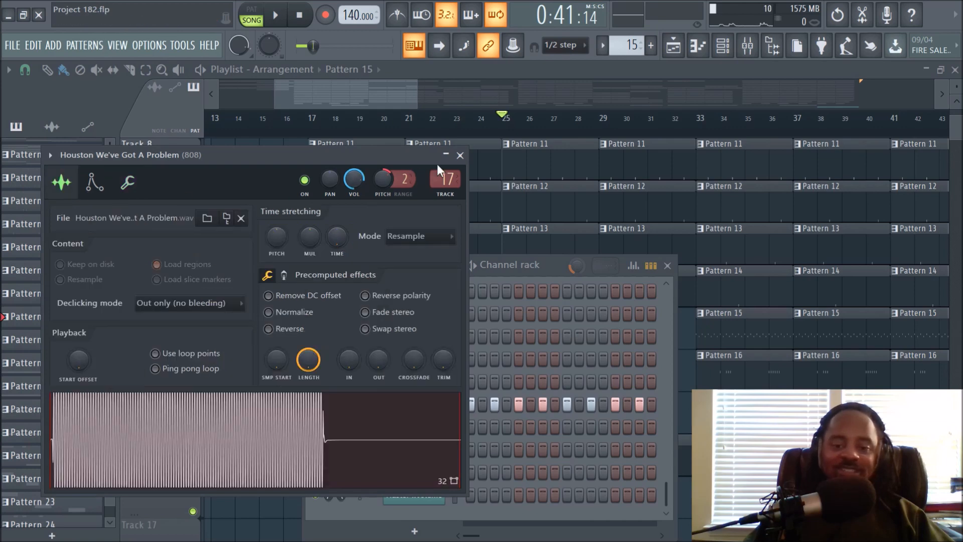
{"action": "left_click", "coordinate": [460, 156]}
{"action": "right_click", "coordinate": [753, 431]}
- Open Track 15's Pattern 24 in the piano roll and view its F5 and F6 notes from bar 1
{"action": "double_click", "coordinate": [668, 466]}
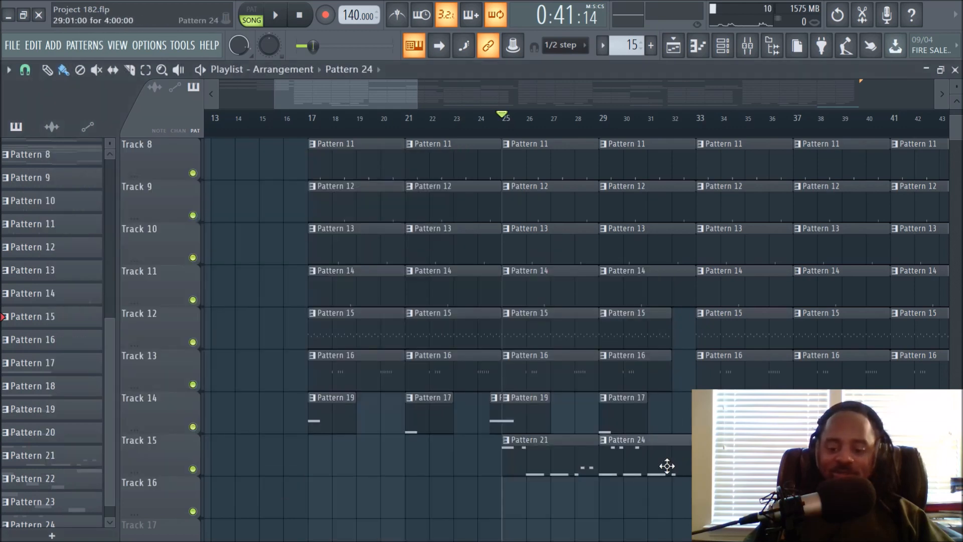
{"action": "left_click_drag", "start_coordinate": [456, 104], "coordinate": [238, 103]}
{"action": "scroll", "coordinate": [344, 305], "scroll_direction": "up", "scroll_amount": 6}
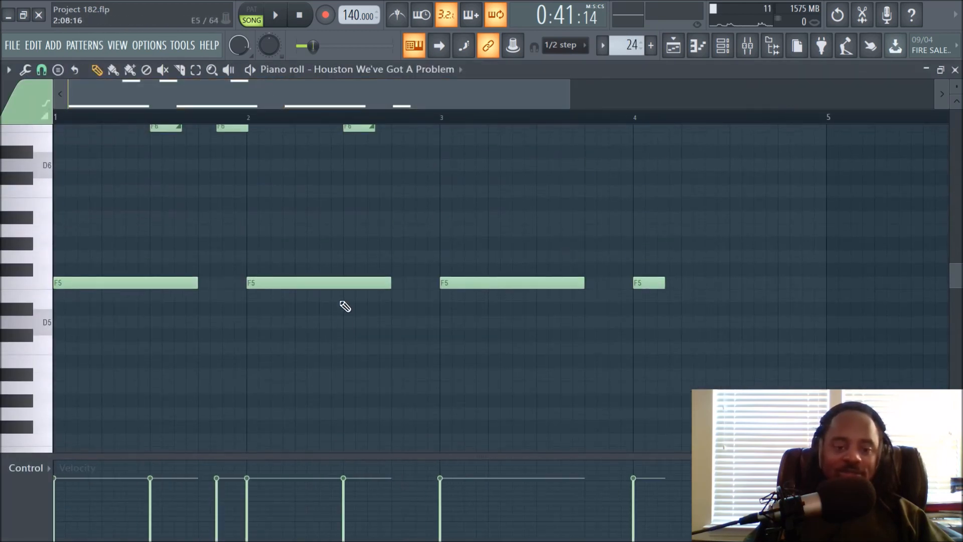
{"action": "scroll", "coordinate": [269, 333], "scroll_direction": "down", "scroll_amount": 2}
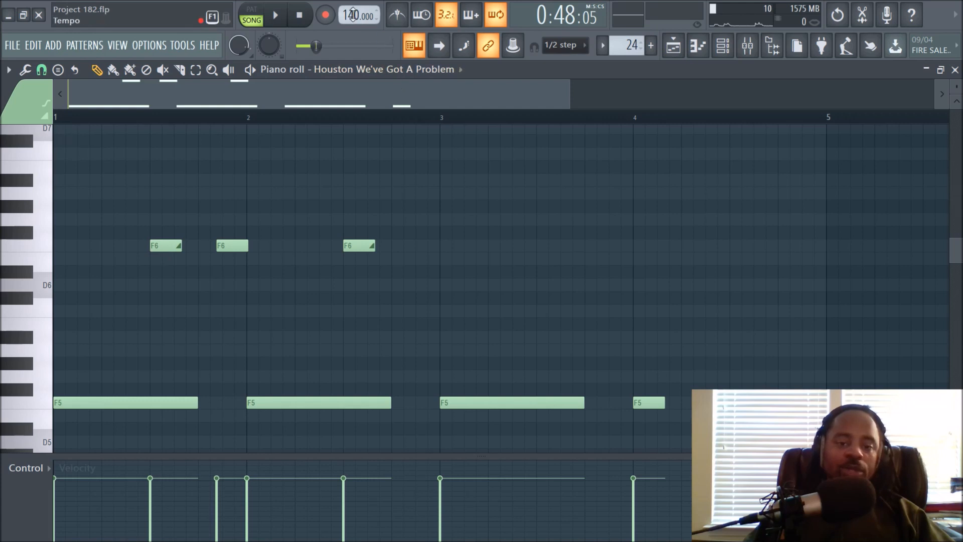
- Switch to pattern playback, play Pattern 24's 808 notes by themselves, and stop playback
{"action": "left_click", "coordinate": [251, 9]}
{"action": "key", "text": "space"}
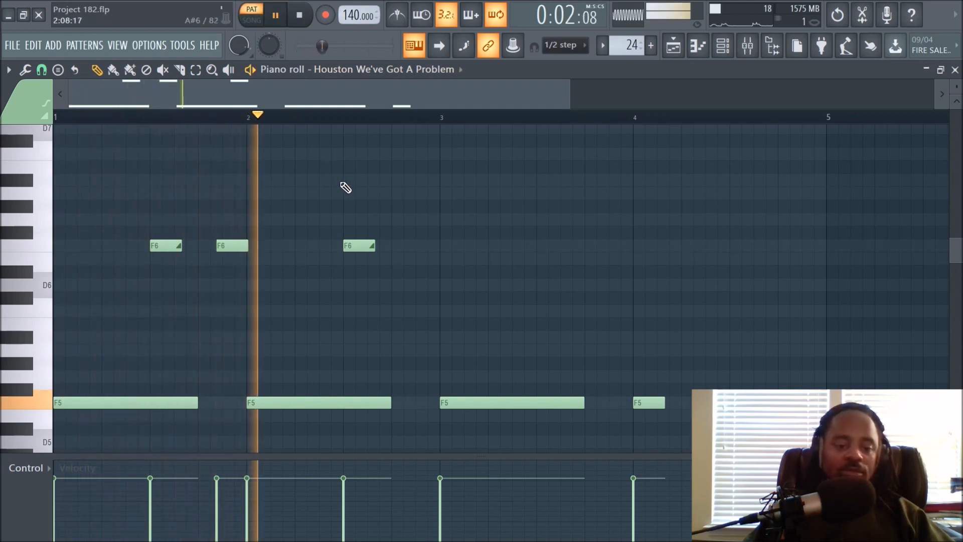
{"action": "key", "text": "space"}
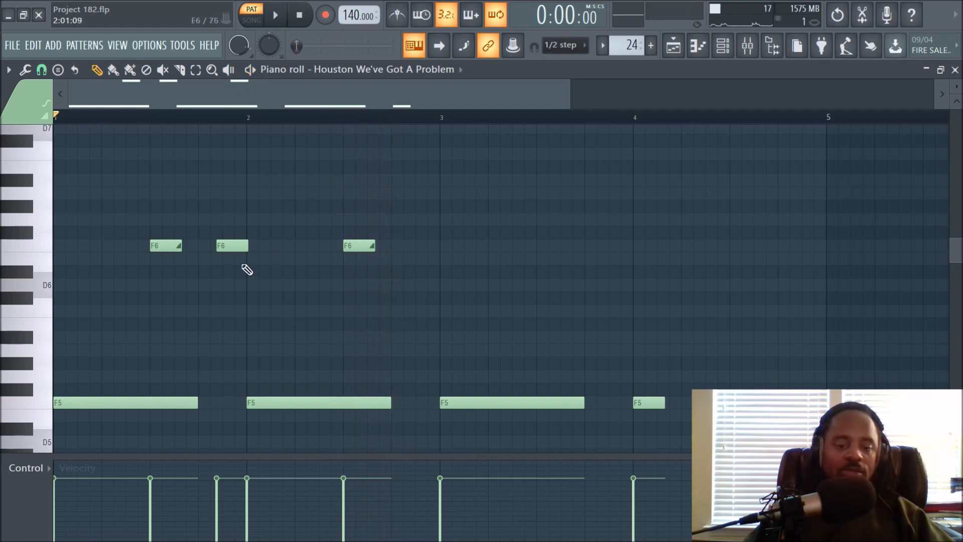
- Check the slide option in the properties of the F6 note just before bar 2, and replay Pattern 24 for comparison
{"action": "double_click", "coordinate": [233, 246]}
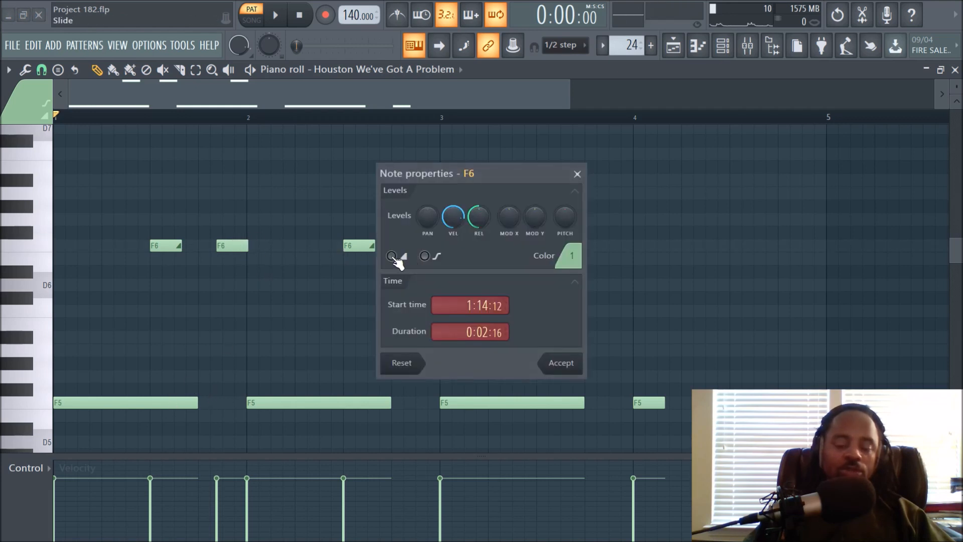
{"action": "left_click", "coordinate": [577, 174]}
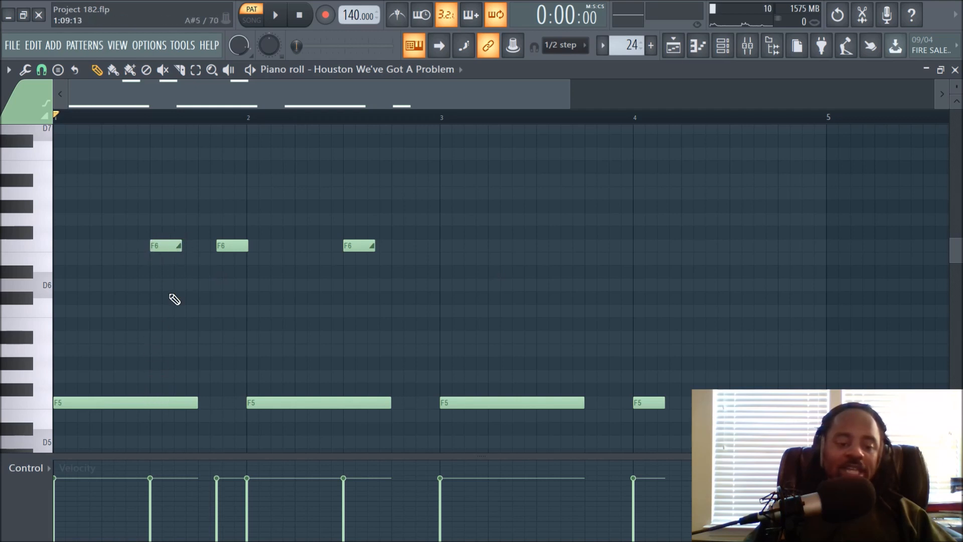
{"action": "key", "text": "space"}
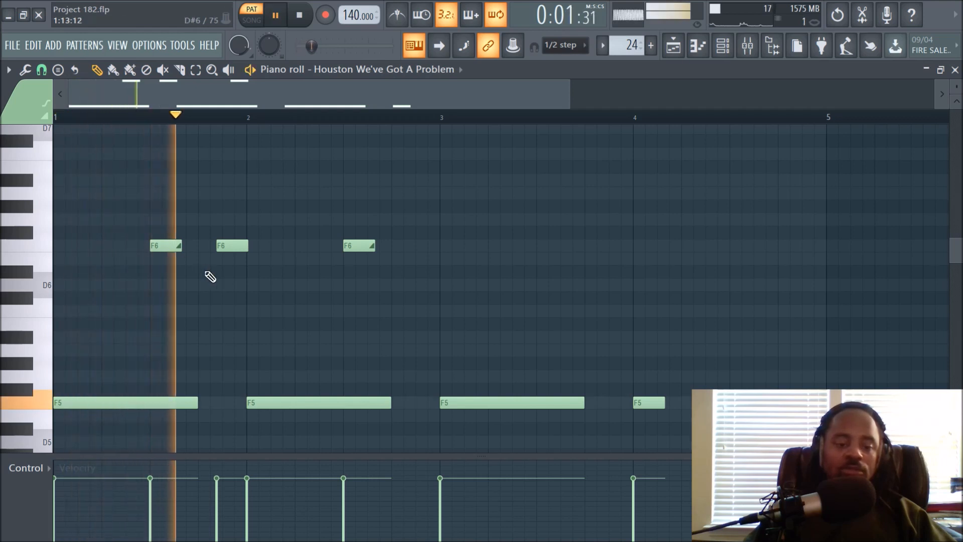
{"action": "key", "text": "space"}
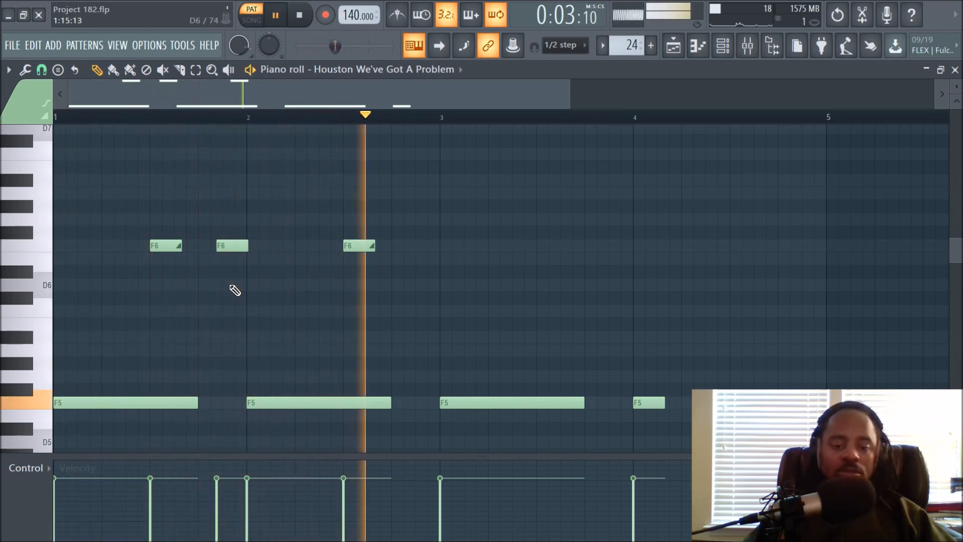
{"action": "key", "text": "space"}
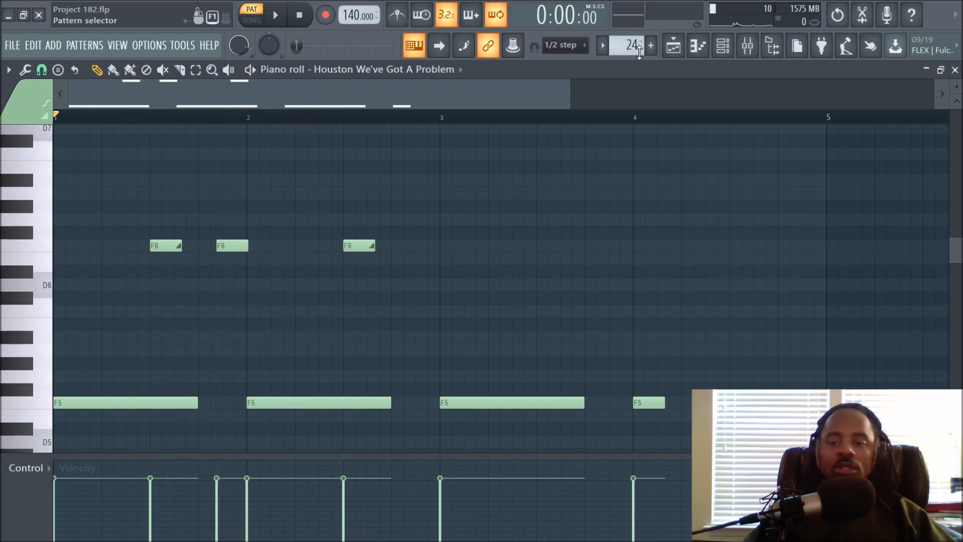
- Return to the playlist and select the section from bar 17 to bar 33 for song playback
{"action": "left_click", "coordinate": [673, 46]}
{"action": "scroll", "coordinate": [536, 130], "scroll_direction": "down", "scroll_amount": 3}
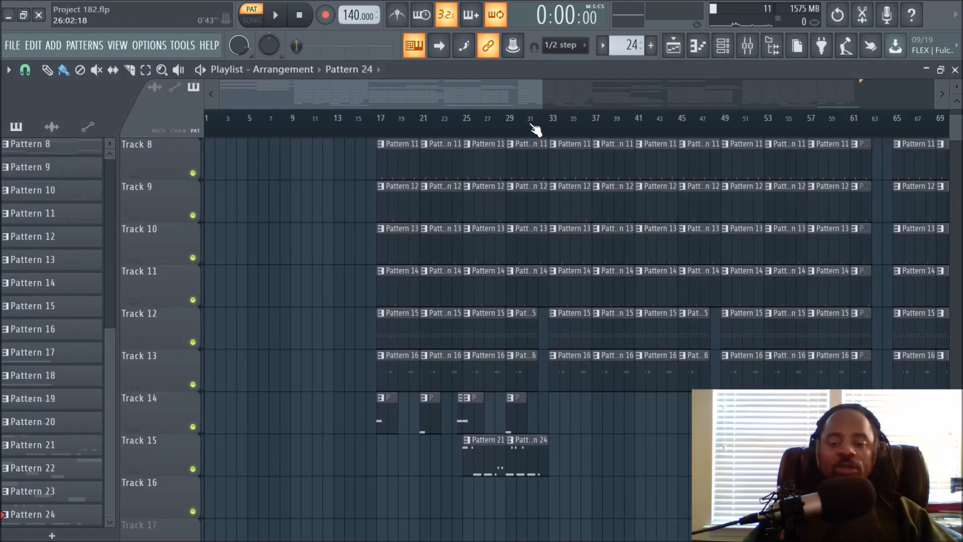
{"action": "scroll", "coordinate": [541, 133], "scroll_direction": "up", "scroll_amount": 2}
{"action": "scroll", "coordinate": [530, 226], "scroll_direction": "up", "scroll_amount": 5}
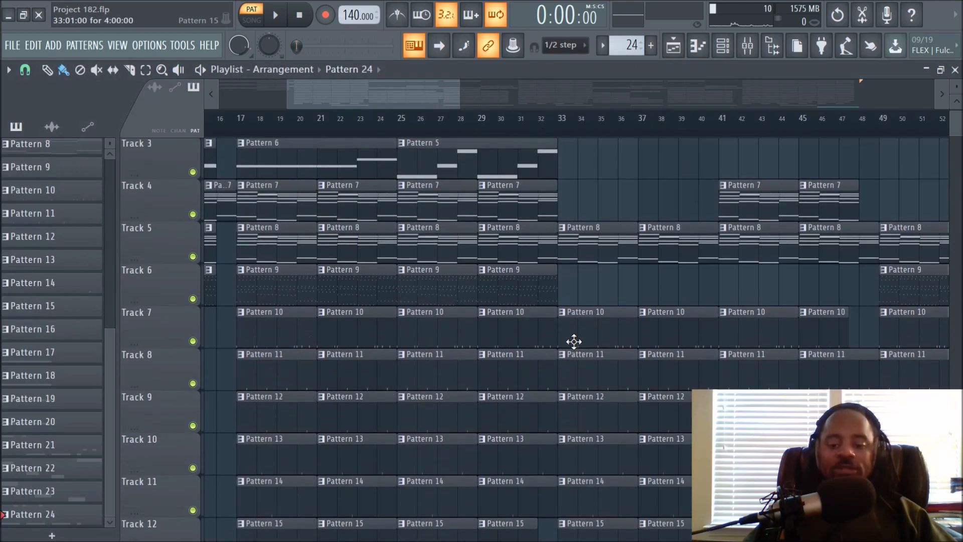
{"action": "scroll", "coordinate": [576, 129], "scroll_direction": "down", "scroll_amount": 2}
{"action": "scroll", "coordinate": [619, 243], "scroll_direction": "down", "scroll_amount": 5}
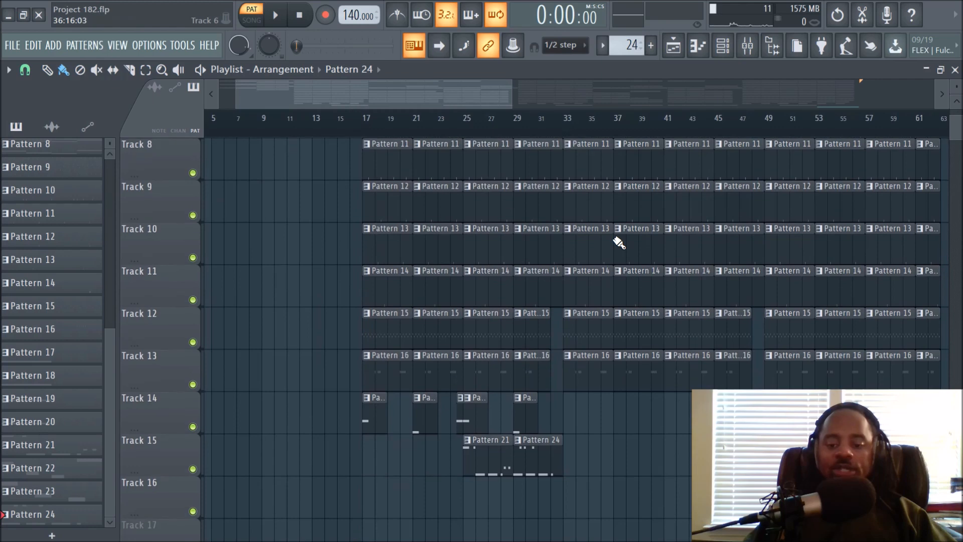
{"action": "scroll", "coordinate": [378, 161], "scroll_direction": "up", "scroll_amount": 4}
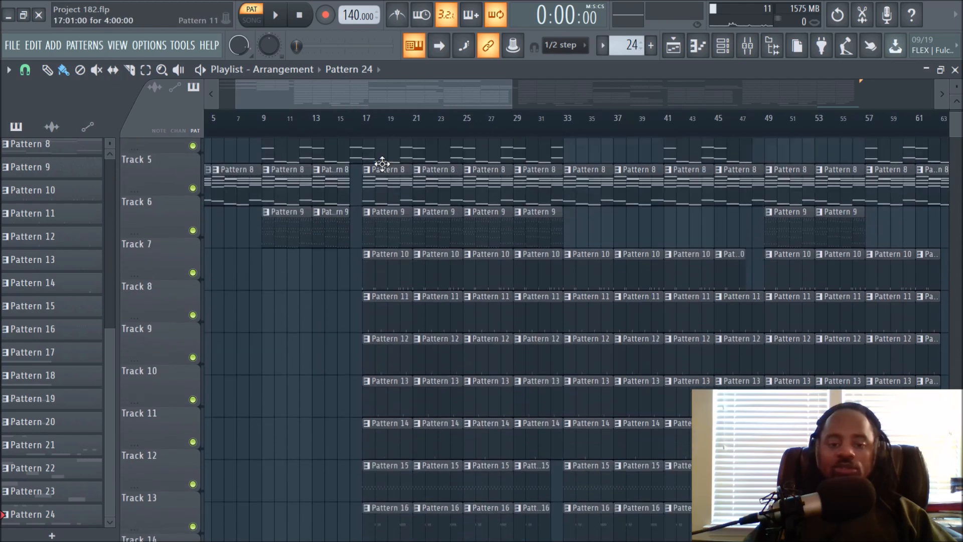
{"action": "left_click_drag", "start_coordinate": [369, 133], "coordinate": [458, 148]}
{"action": "left_click_drag", "start_coordinate": [369, 135], "coordinate": [565, 157]}
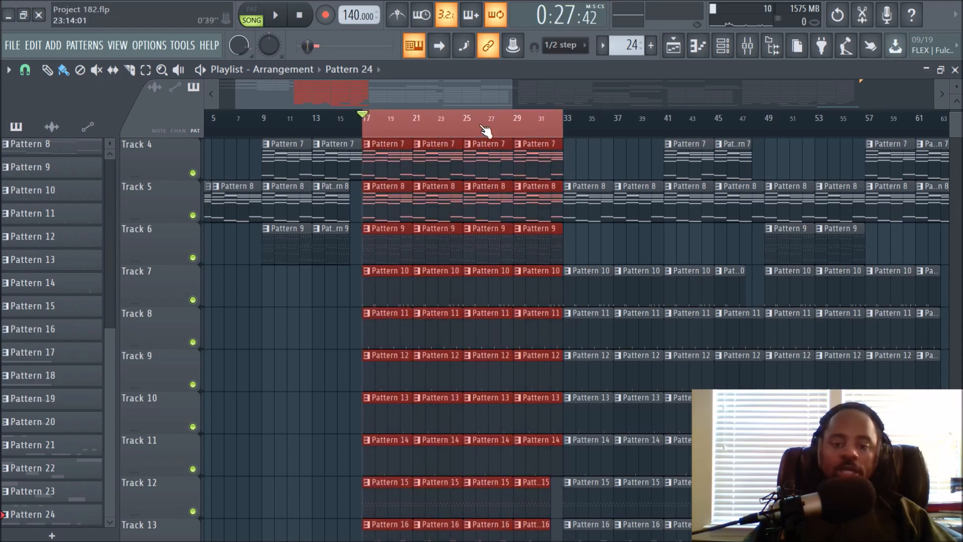
- Solo the Pad track in the mixer and play the selected section
{"action": "left_click", "coordinate": [747, 46]}
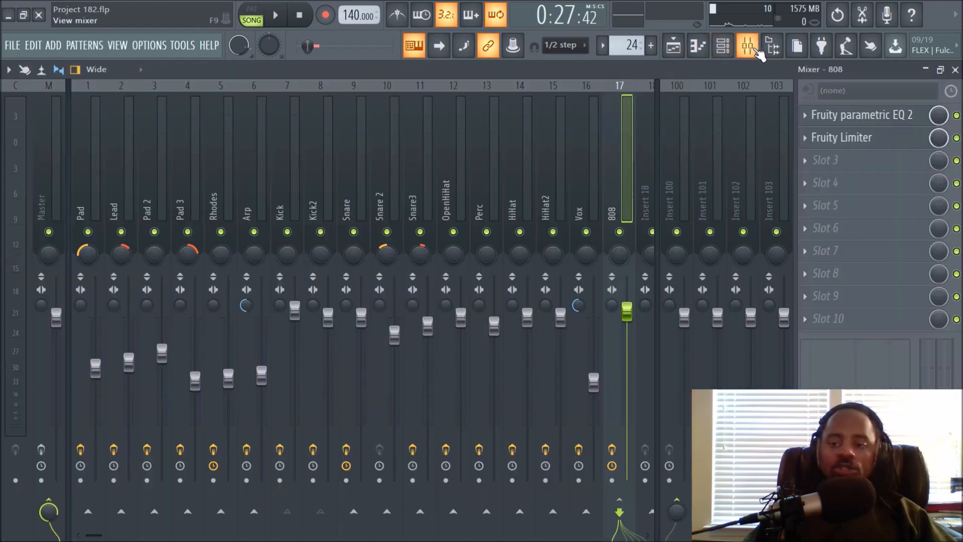
{"action": "left_click", "coordinate": [83, 194]}
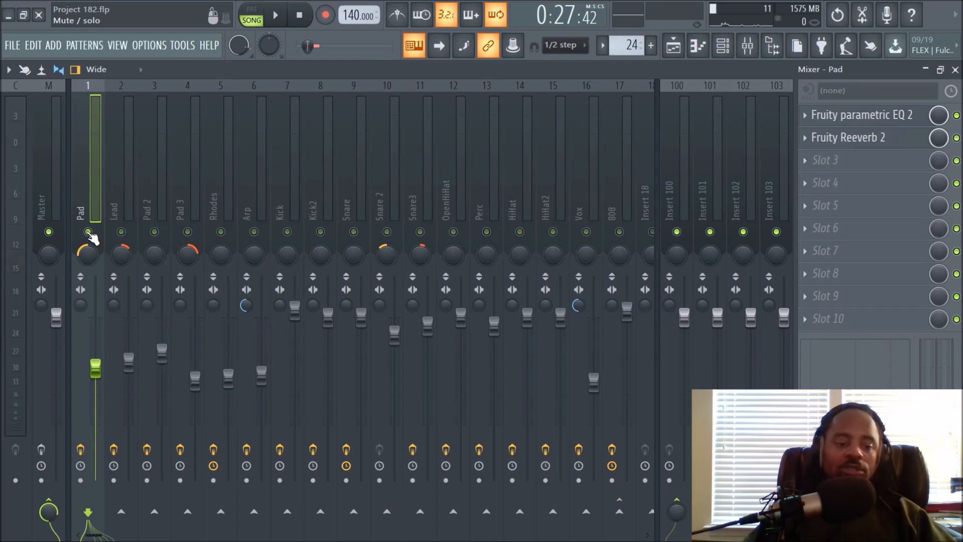
{"action": "key", "text": "space"}
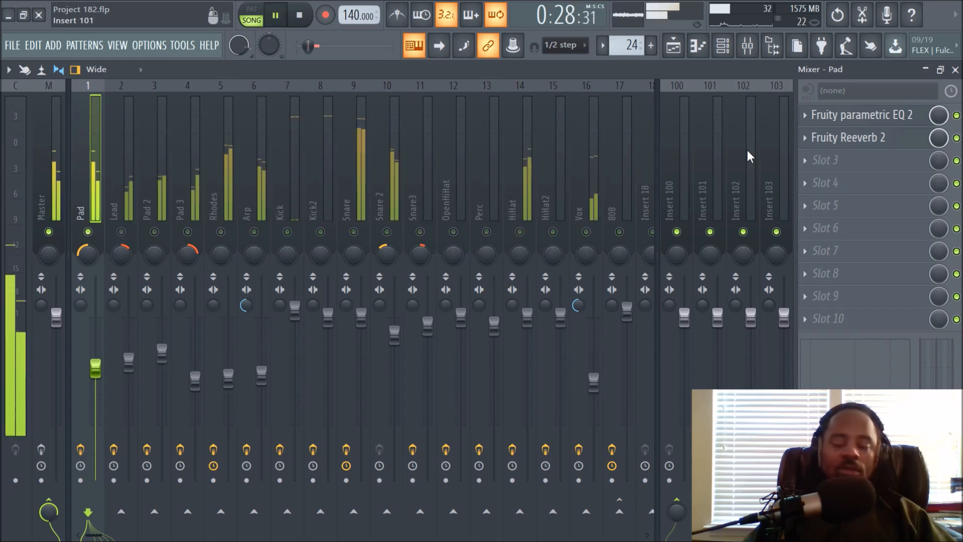
- View the Pad track's Fruity parametric EQ 2 curve, restart playback to hear it, and close the effect
{"action": "left_click", "coordinate": [847, 121]}
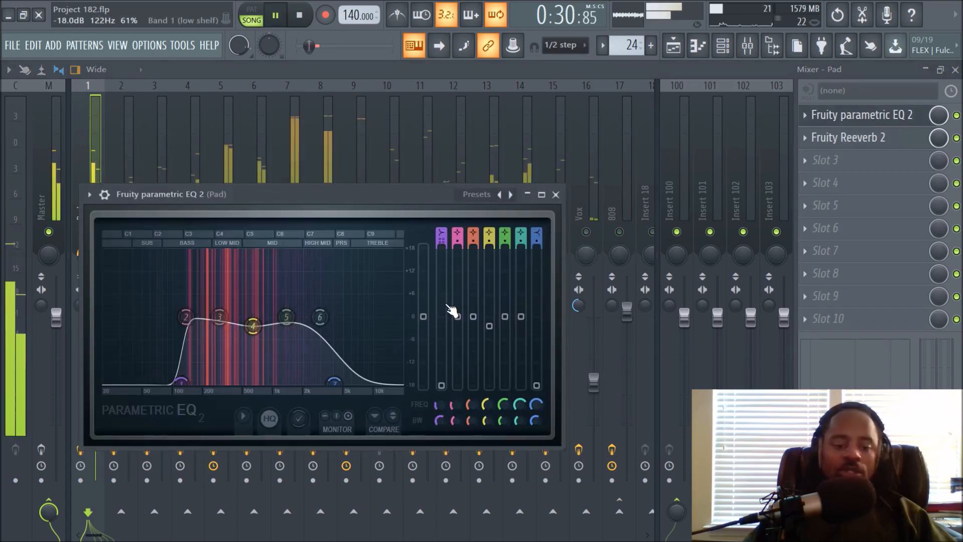
{"action": "key", "text": "space"}
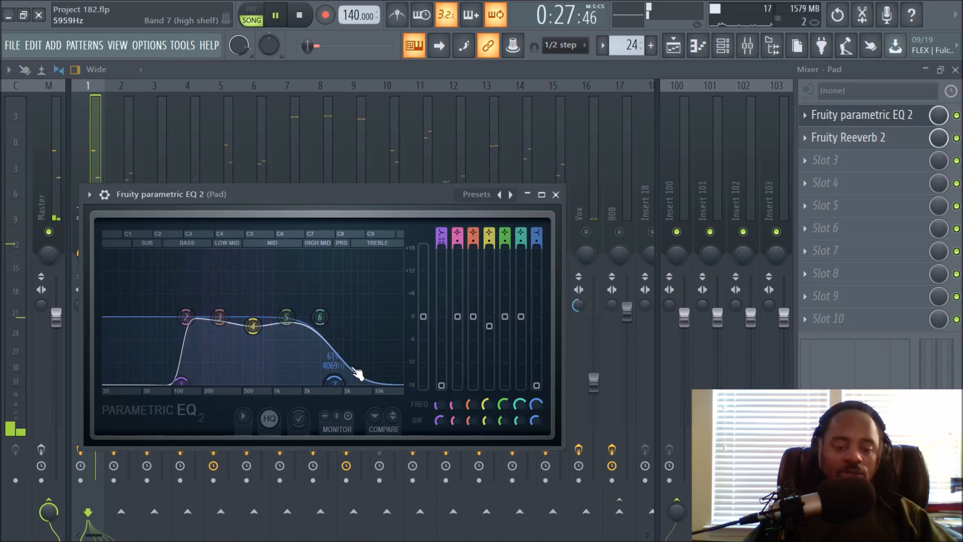
{"action": "key", "text": "space"}
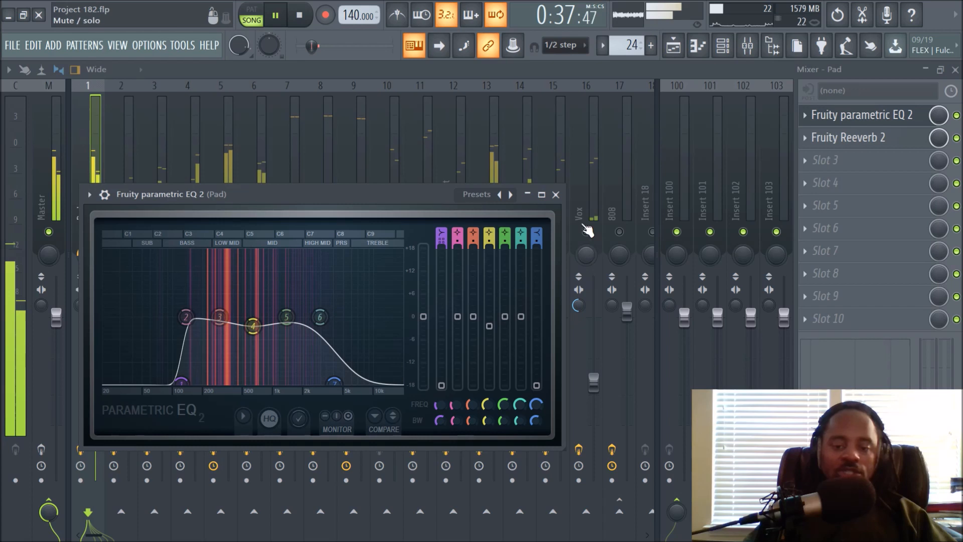
{"action": "left_click", "coordinate": [555, 194]}
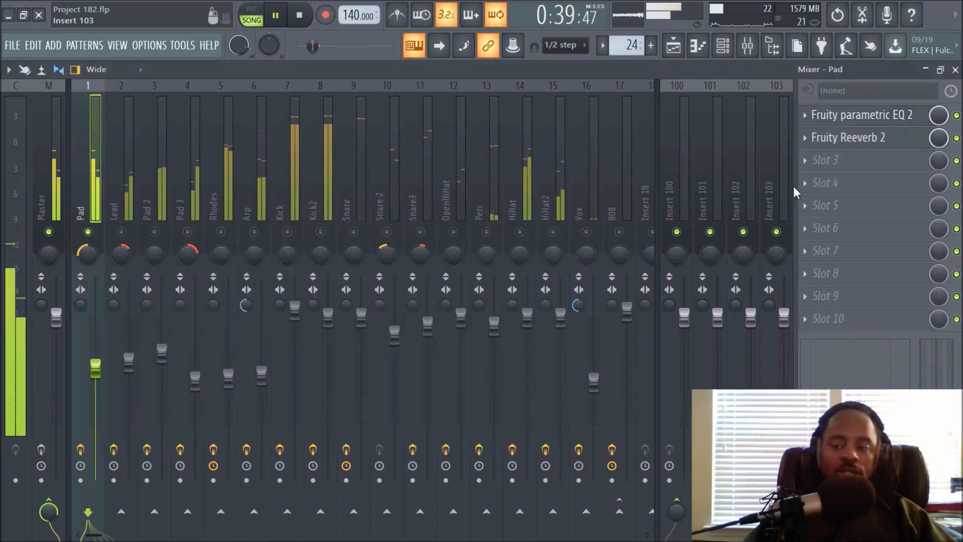
- Compare the Pad track with Fruity Reeverb 2 bypassed and enabled, and stop playback
{"action": "left_click", "coordinate": [956, 140]}
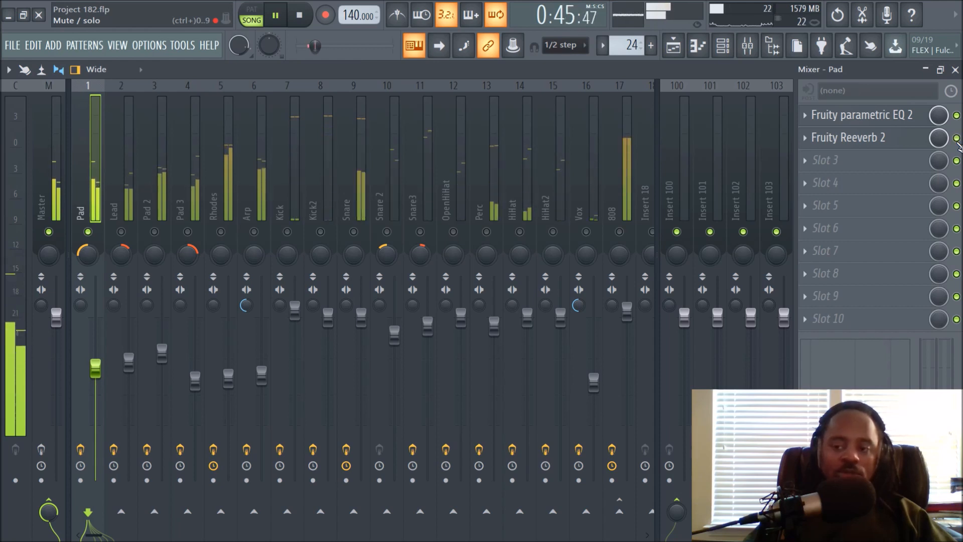
{"action": "left_click", "coordinate": [956, 139]}
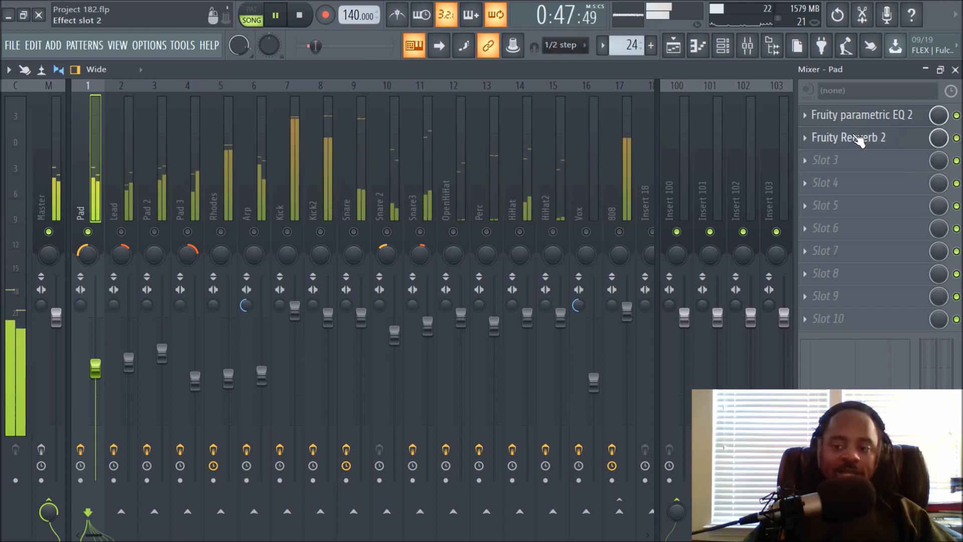
{"action": "key", "text": "space"}
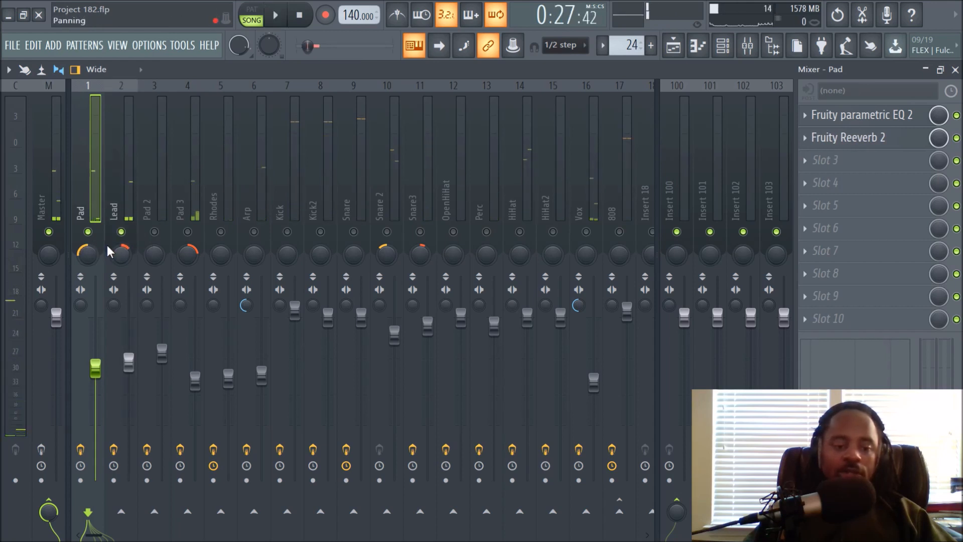
- Play the Lead track in solo, and view its Fruity parametric EQ 2 curve
{"action": "left_click", "coordinate": [113, 175]}
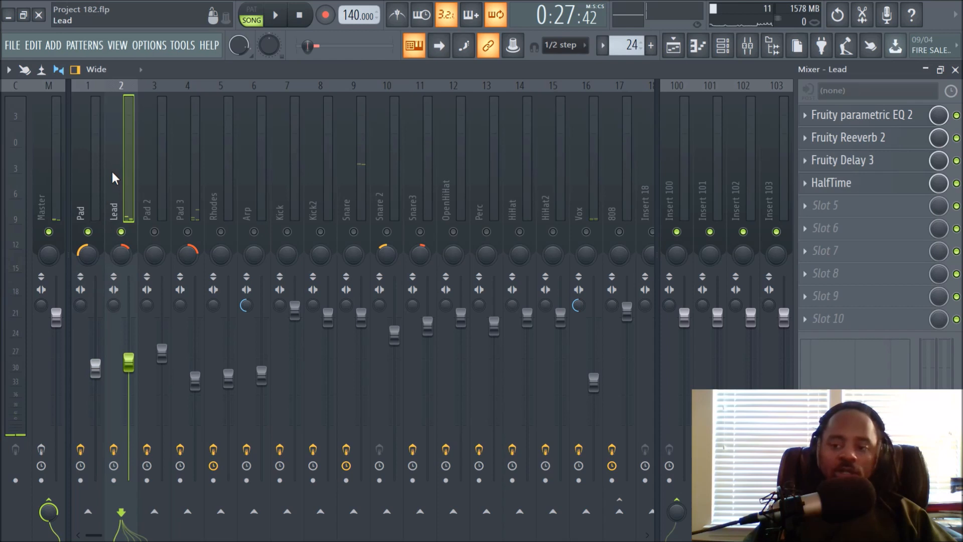
{"action": "left_click", "coordinate": [88, 233]}
{"action": "key", "text": "space"}
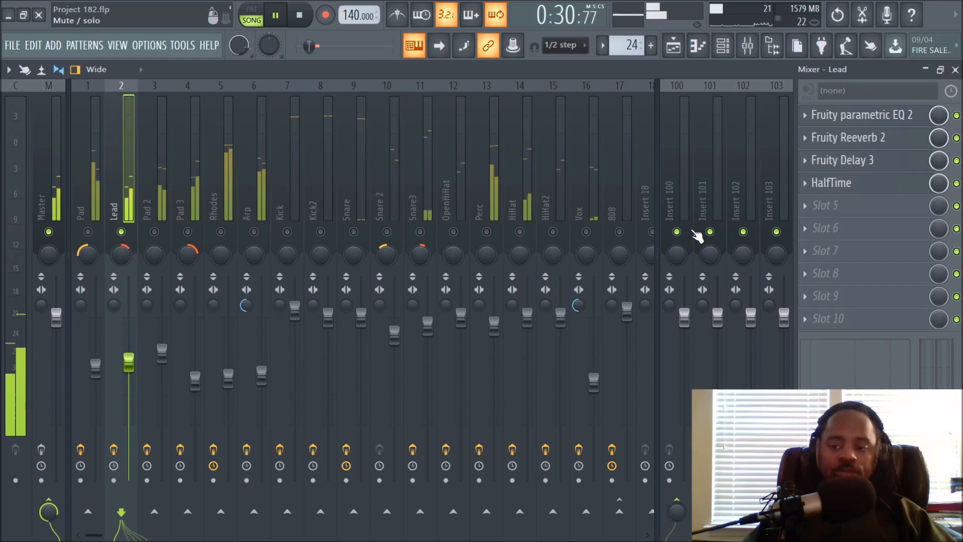
{"action": "key", "text": "space"}
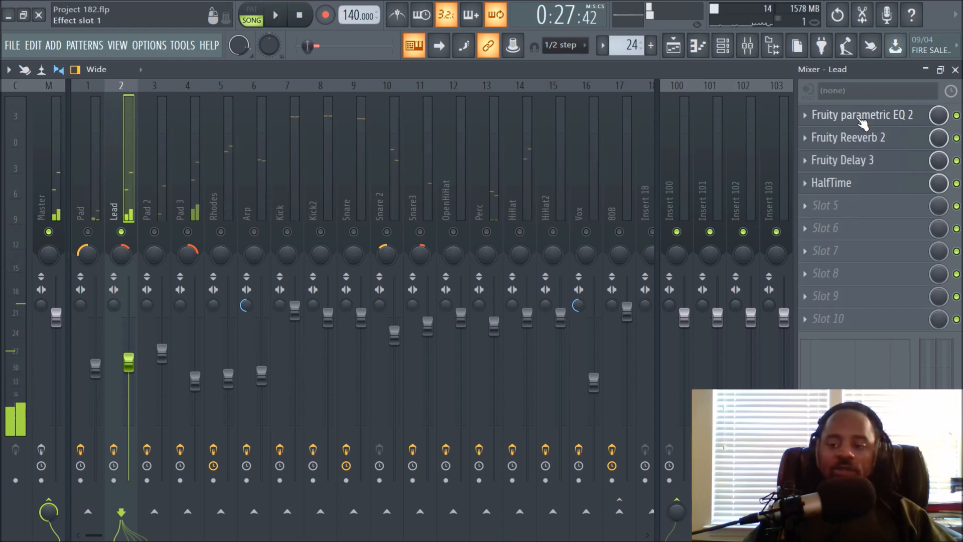
{"action": "left_click", "coordinate": [862, 117]}
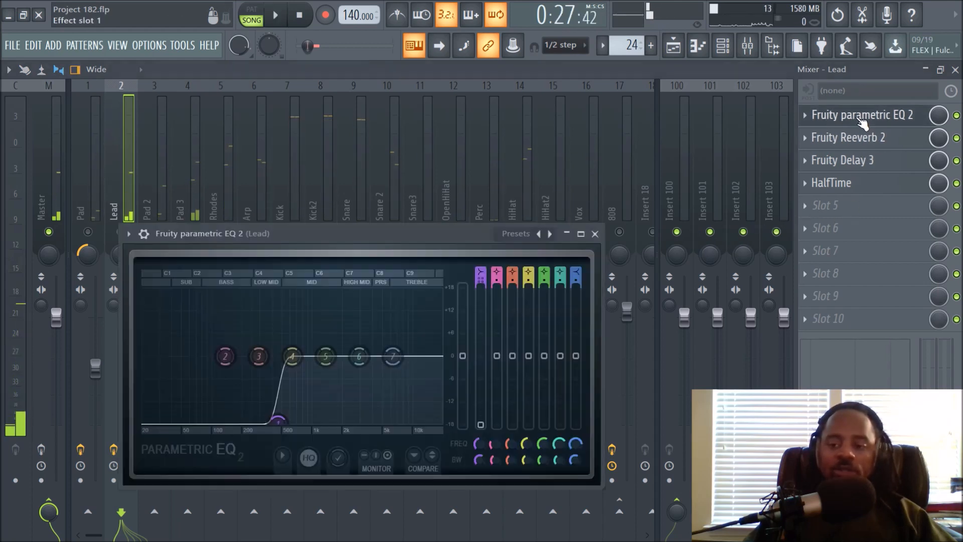
{"action": "left_click", "coordinate": [595, 233]}
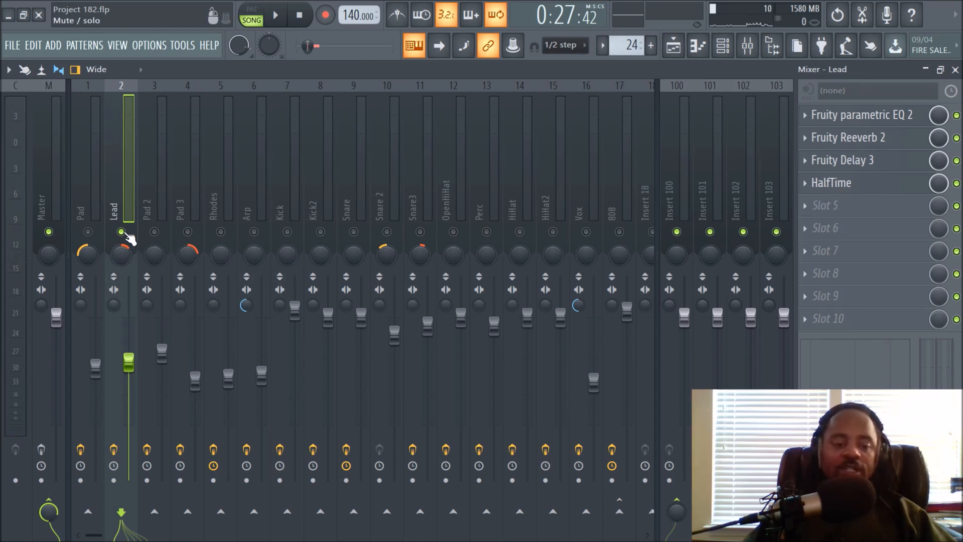
- Play the Pad 2 track in solo, and view its Fruity parametric EQ 2 curve
{"action": "left_click", "coordinate": [153, 234]}
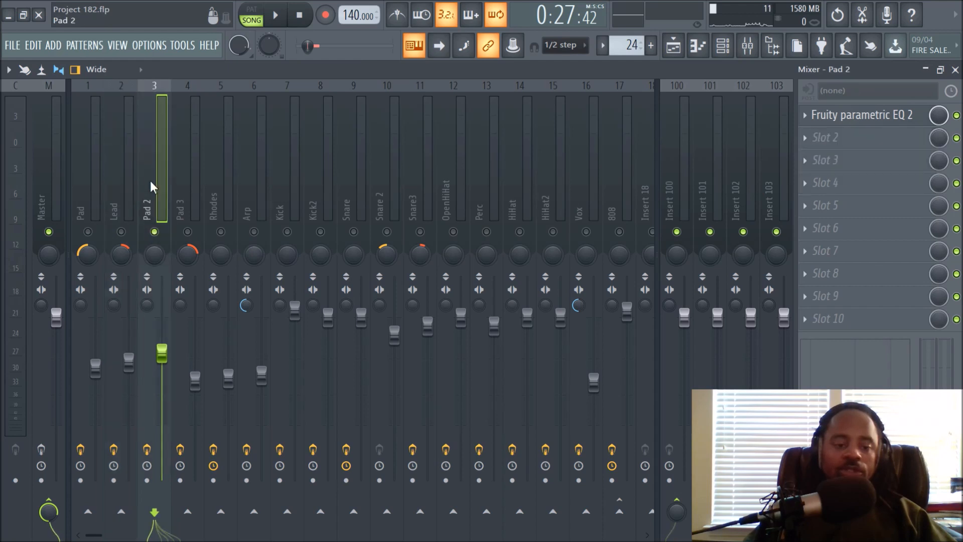
{"action": "key", "text": "space"}
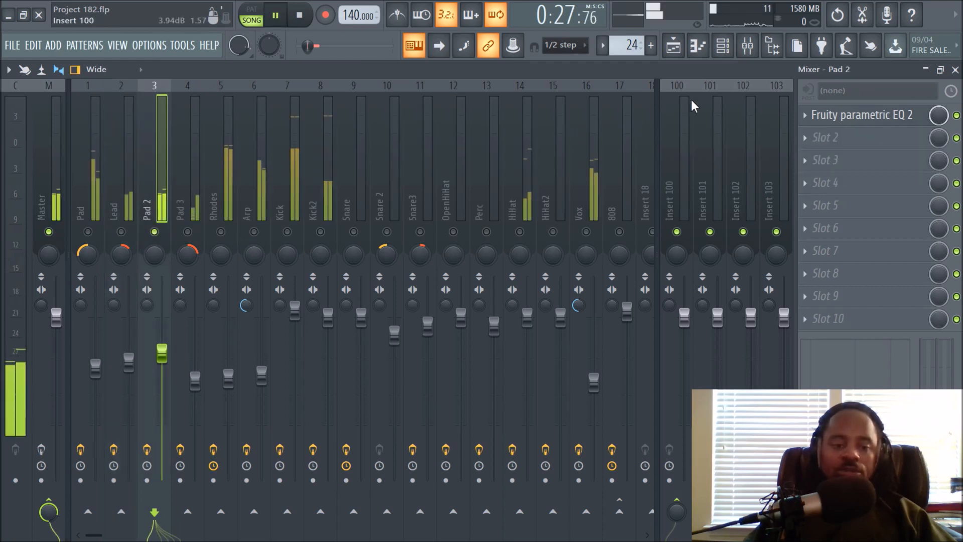
{"action": "left_click", "coordinate": [833, 115]}
{"action": "key", "text": "space"}
{"action": "left_click", "coordinate": [477, 116]}
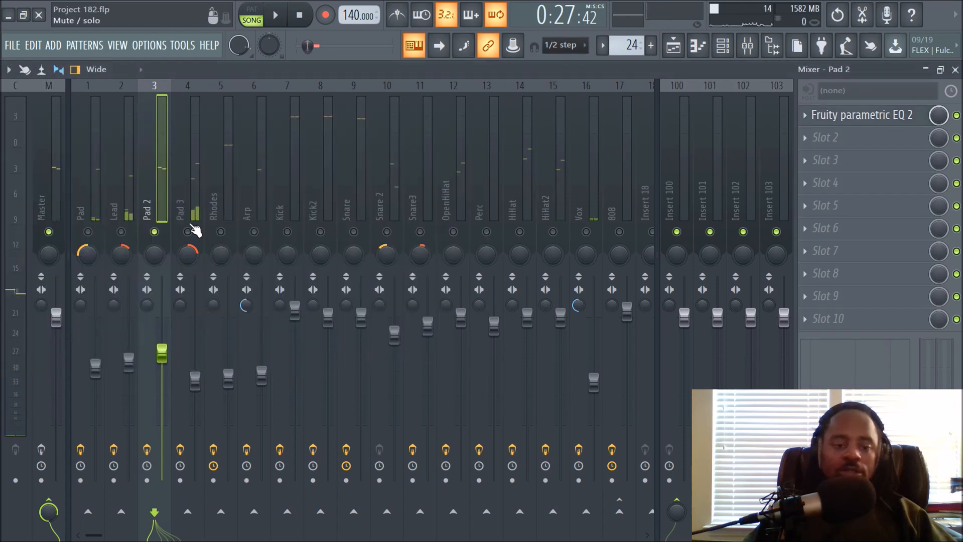
- Play the Pad 3 track in solo, recheck Pad 2's Fruity parametric EQ 2 curve, and show Pad 3's effect slots
{"action": "key", "text": "space"}
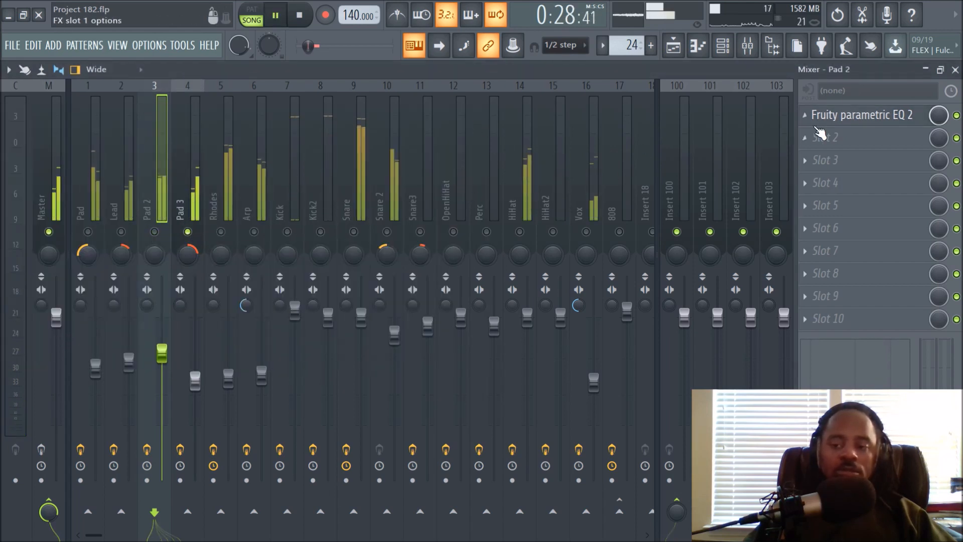
{"action": "left_click", "coordinate": [841, 121]}
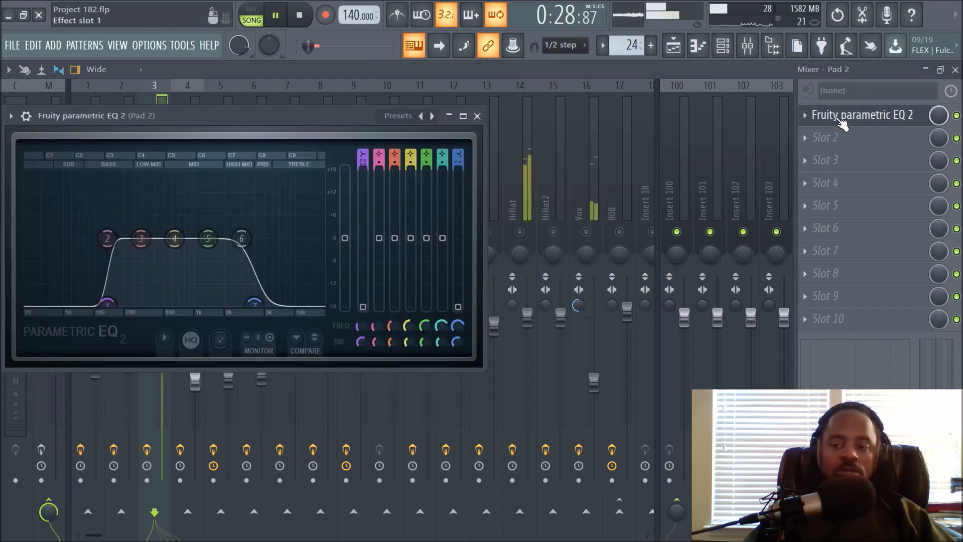
{"action": "left_click", "coordinate": [477, 116]}
{"action": "key", "text": "space"}
{"action": "left_click", "coordinate": [183, 200]}
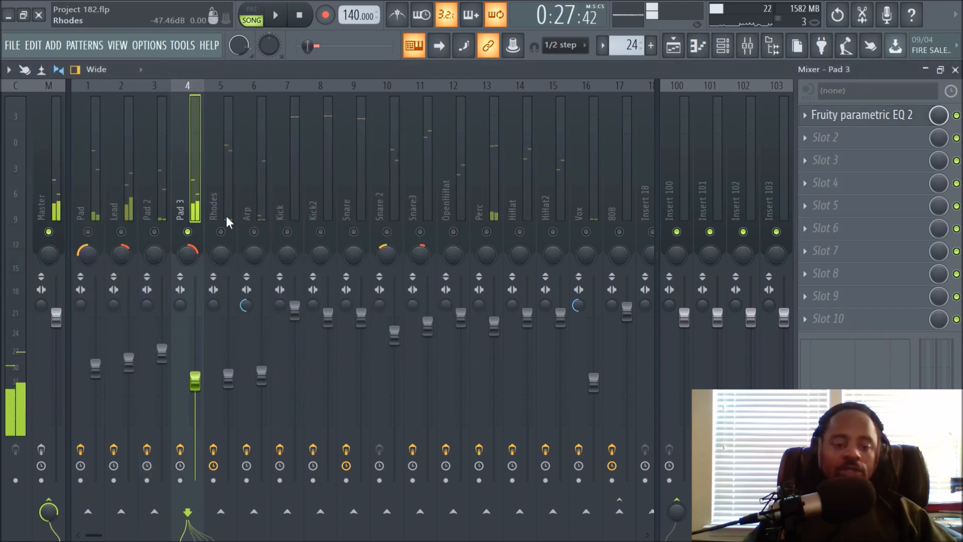
- Solo the Rhodes track and view its Fruity parametric EQ 2 curve while playing the section twice
{"action": "left_click", "coordinate": [213, 194]}
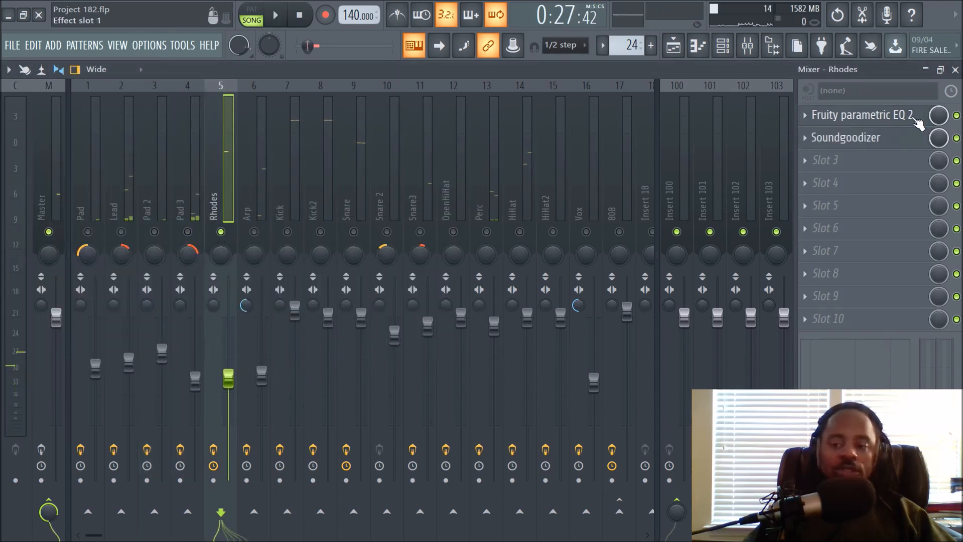
{"action": "left_click", "coordinate": [848, 119]}
{"action": "left_click_drag", "start_coordinate": [368, 198], "coordinate": [465, 271]}
{"action": "key", "text": "space"}
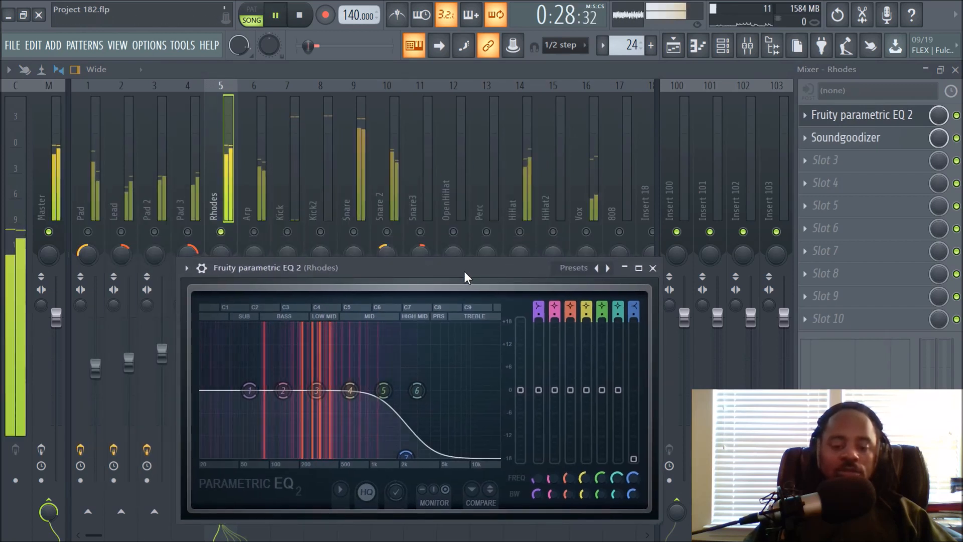
{"action": "key", "text": "space"}
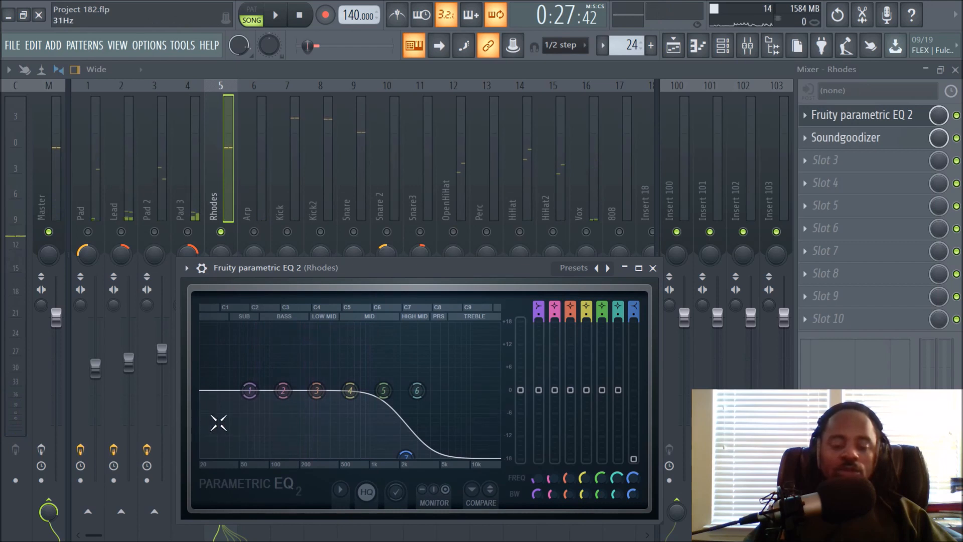
{"action": "key", "text": "space"}
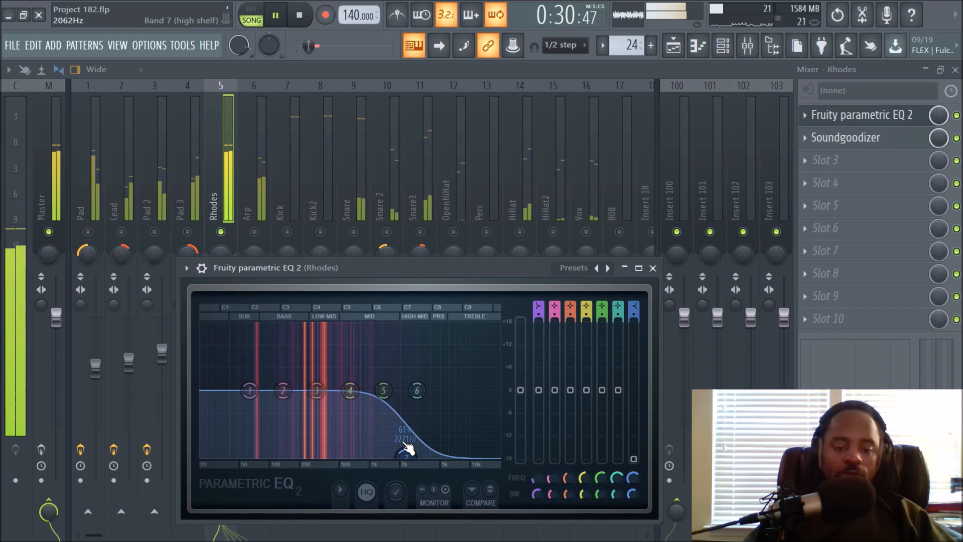
{"action": "key", "text": "space"}
{"action": "left_click", "coordinate": [653, 268]}
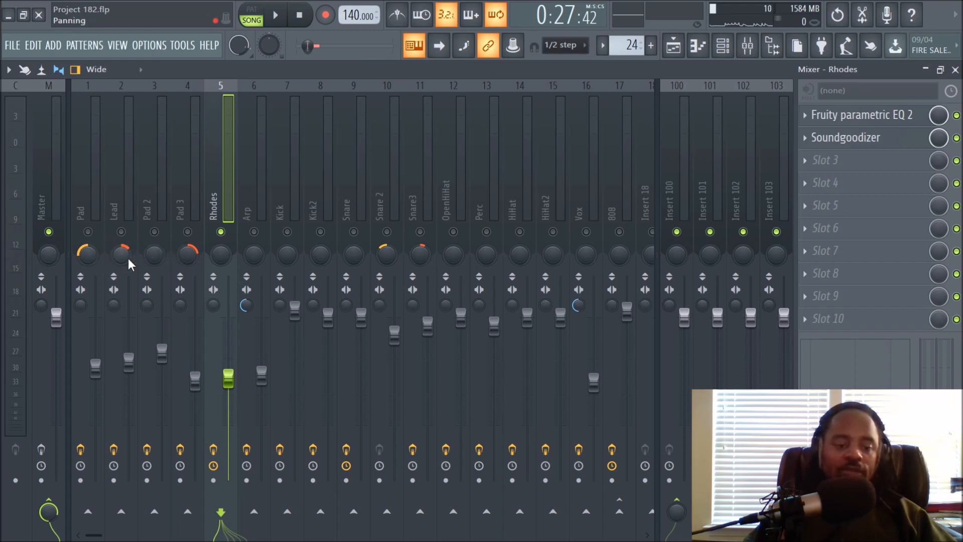
- Play the Arp track in solo while viewing its Fruity parametric EQ 2 curve, and return all tracks to the mix
{"action": "left_click", "coordinate": [251, 188]}
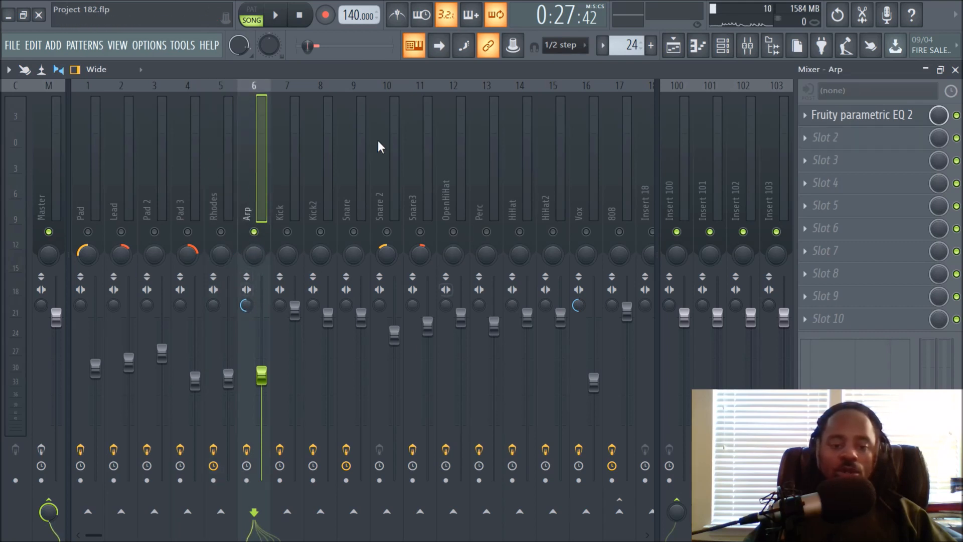
{"action": "key", "text": "space"}
{"action": "left_click", "coordinate": [877, 117]}
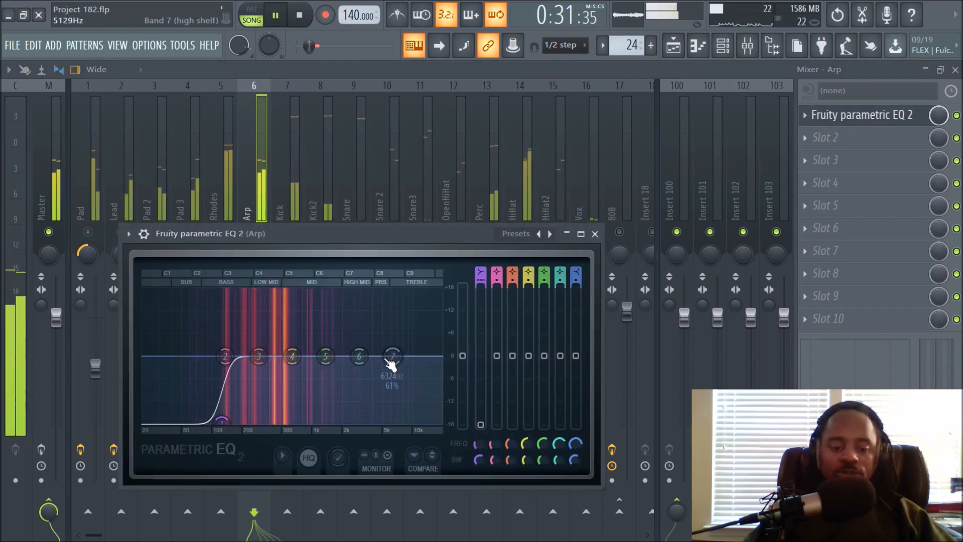
{"action": "left_click", "coordinate": [595, 234]}
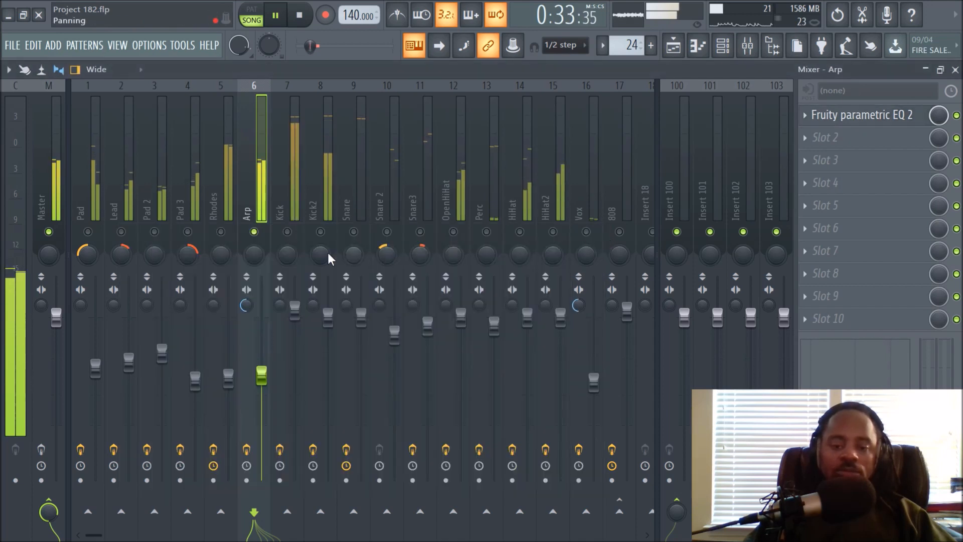
{"action": "key", "text": "space"}
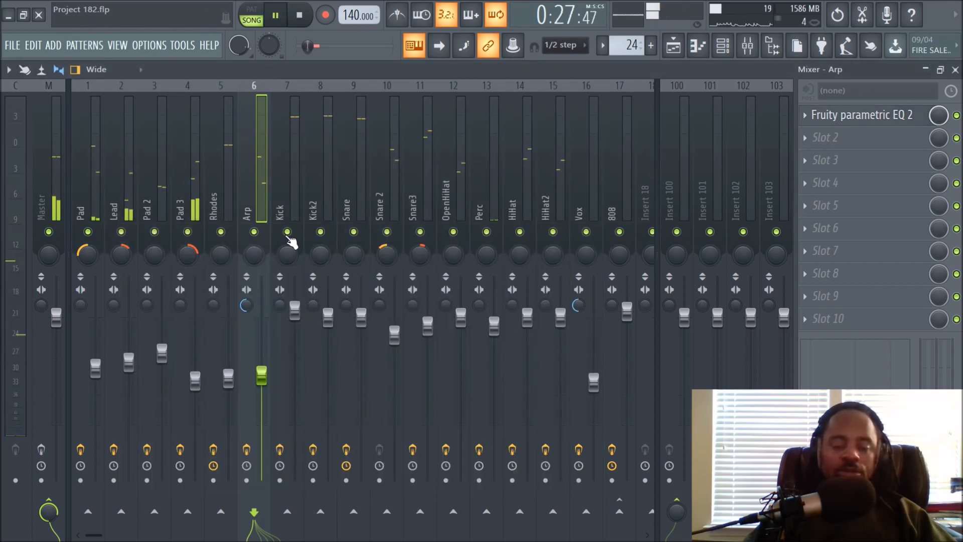
- Show the Kick track's effects and view its Fruity soft clipper settings
{"action": "left_click", "coordinate": [292, 242]}
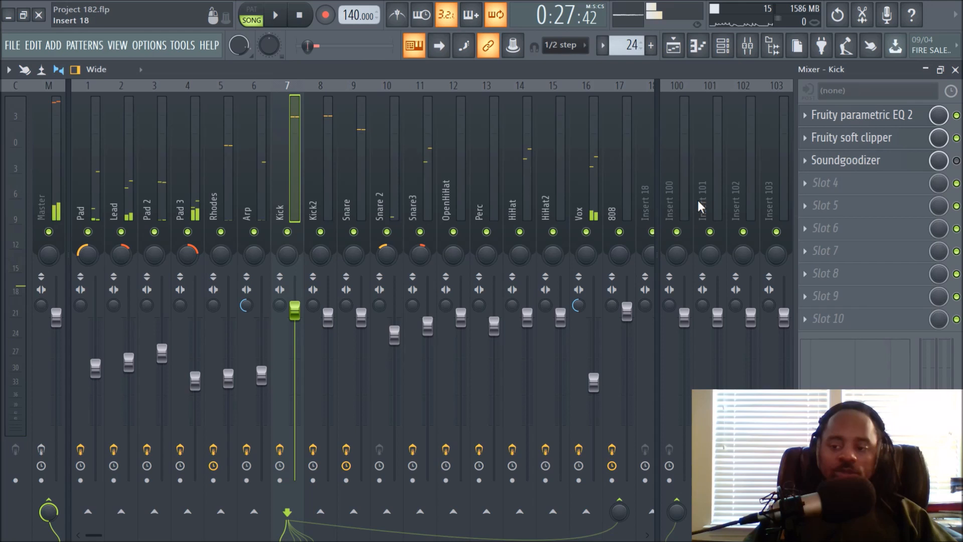
{"action": "left_click", "coordinate": [891, 140]}
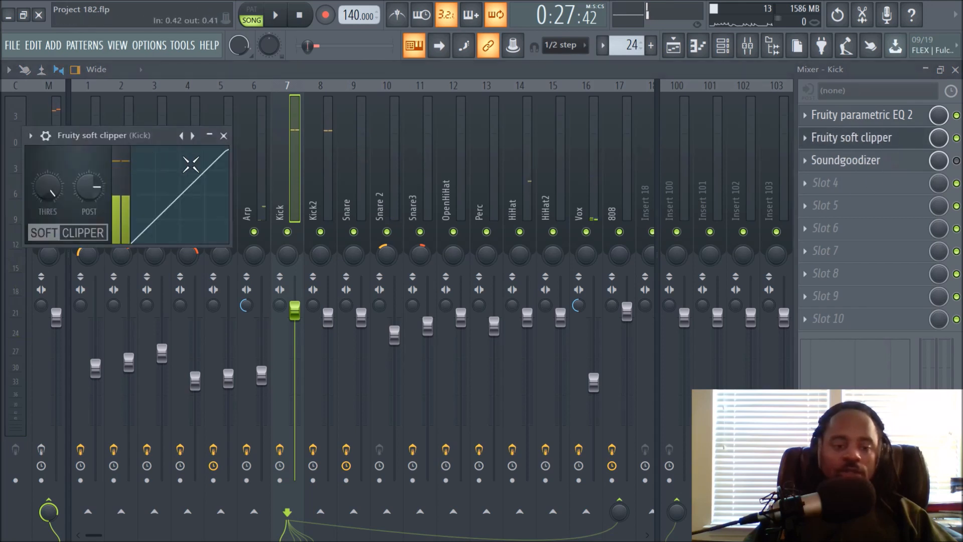
{"action": "left_click", "coordinate": [223, 137]}
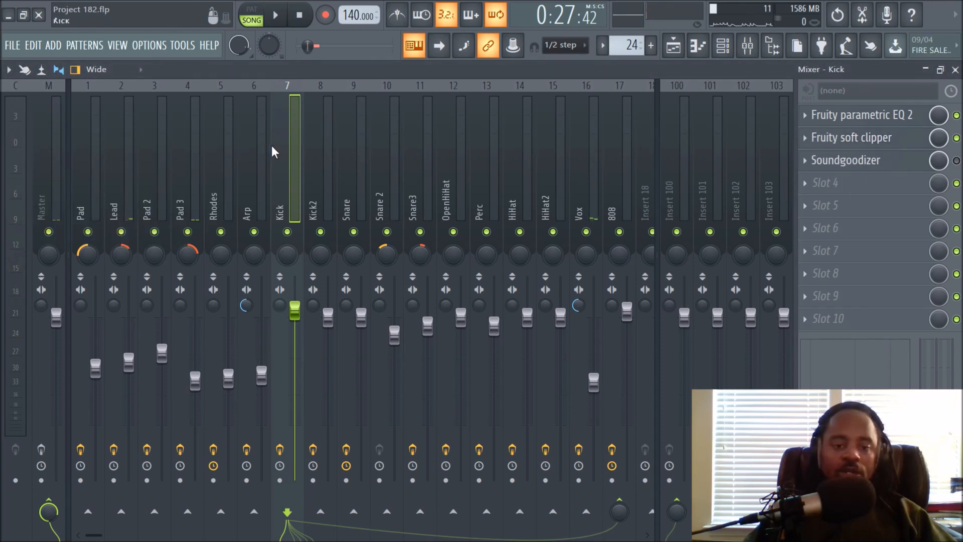
- Find the Face Kick channel in the channel rack, examine its sample and miscellaneous settings, and audition the sample
{"action": "left_click", "coordinate": [726, 49]}
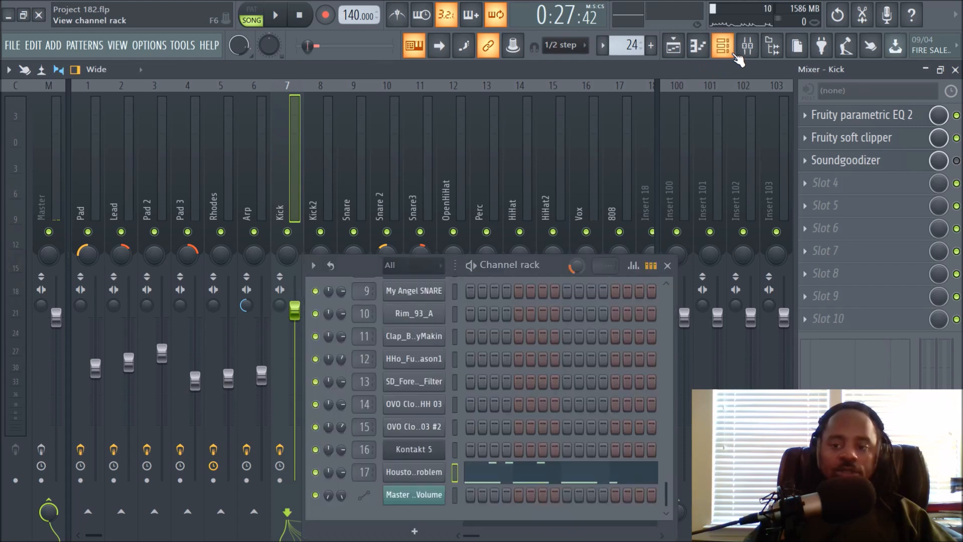
{"action": "scroll", "coordinate": [483, 293], "scroll_direction": "up", "scroll_amount": 3}
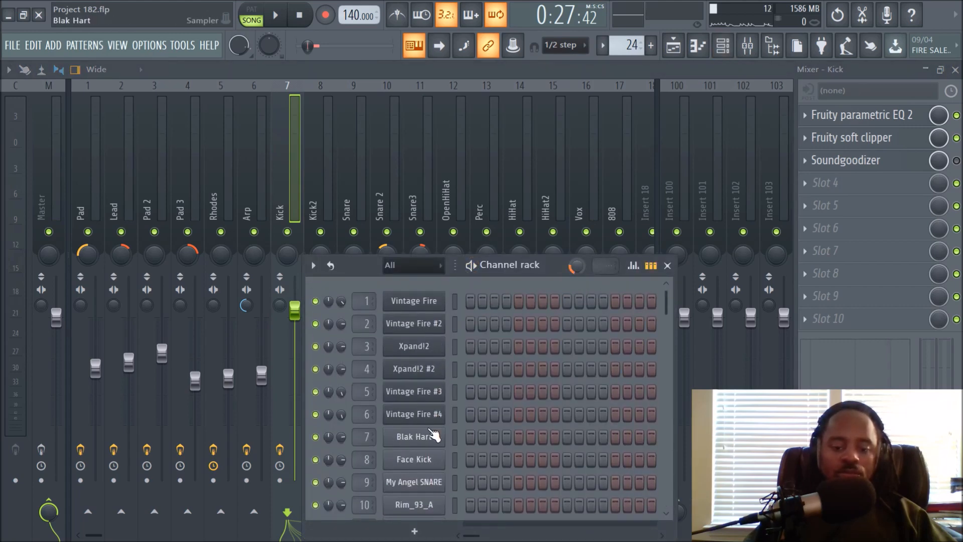
{"action": "scroll", "coordinate": [433, 436], "scroll_direction": "down", "scroll_amount": 1}
{"action": "left_click", "coordinate": [426, 391]}
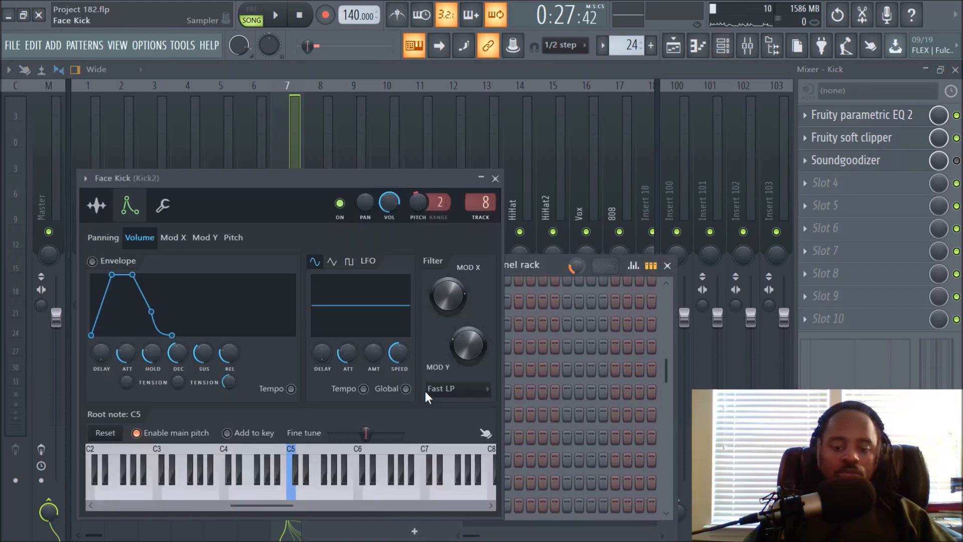
{"action": "left_click", "coordinate": [99, 222]}
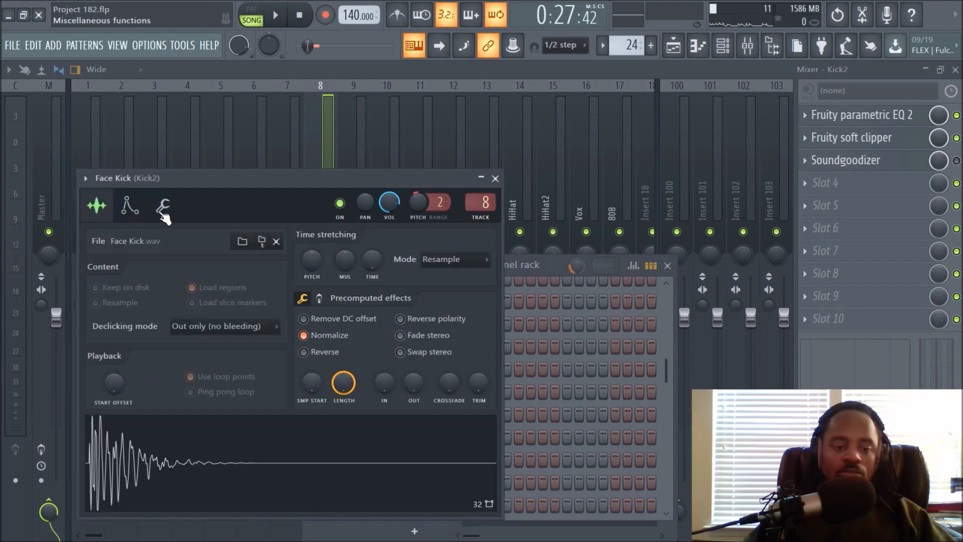
{"action": "left_click", "coordinate": [162, 205]}
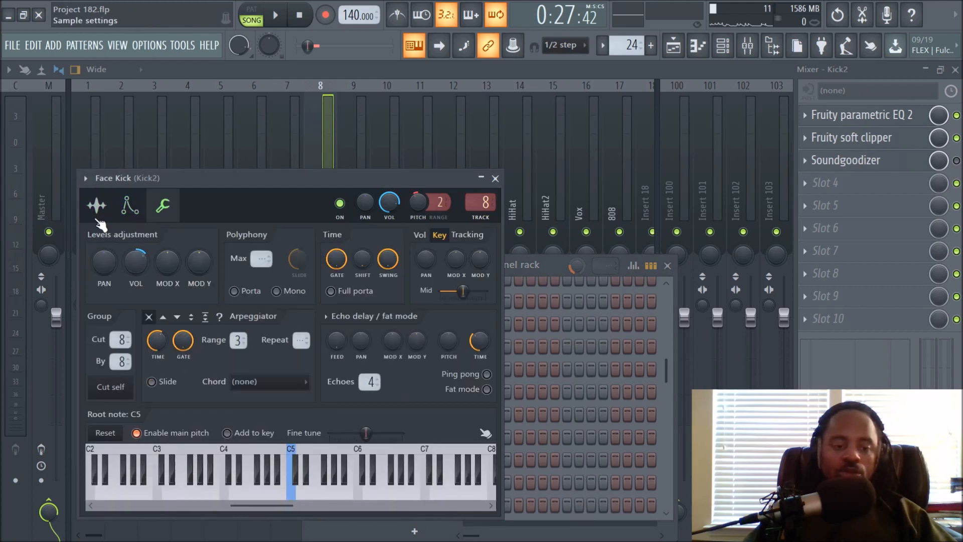
{"action": "left_click", "coordinate": [97, 211]}
{"action": "left_click", "coordinate": [217, 474]}
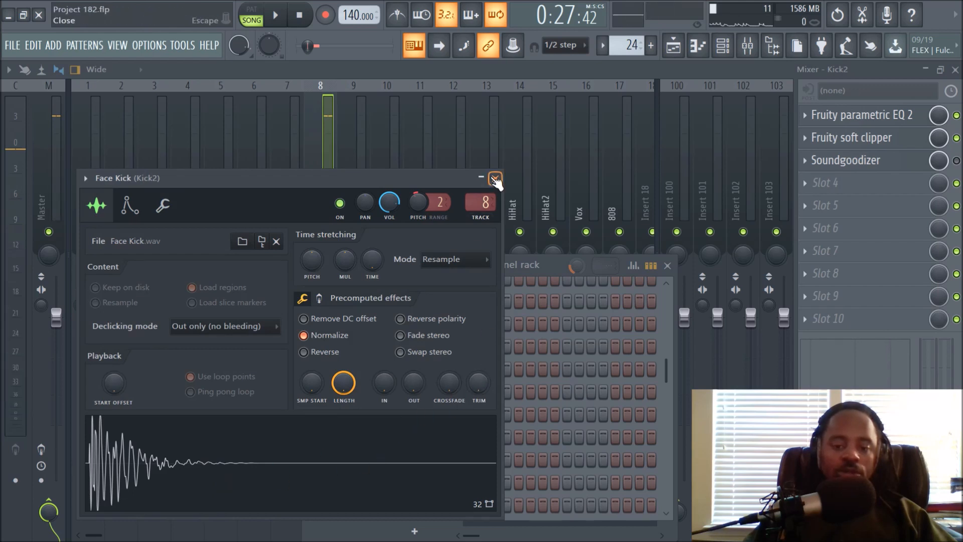
{"action": "left_click", "coordinate": [495, 179]}
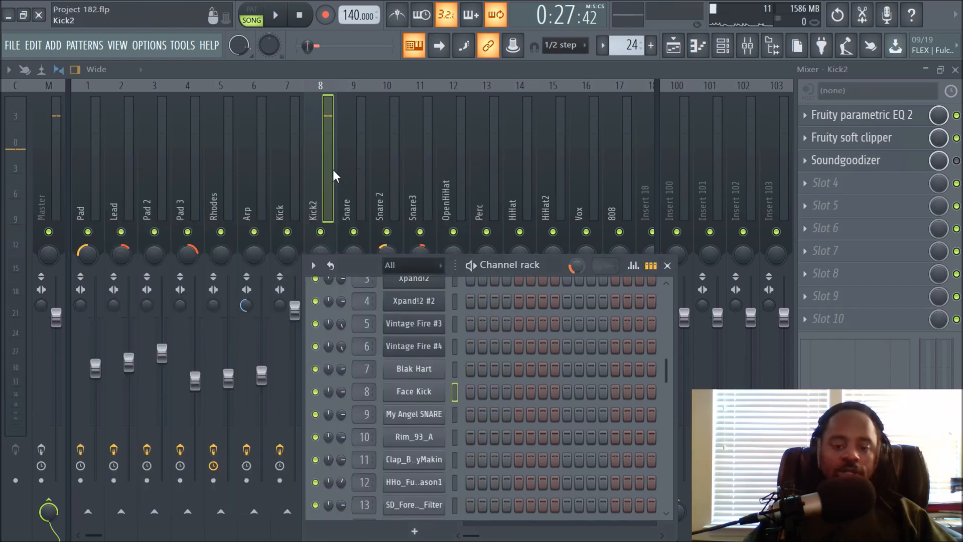
- Review the effect slots of the Kick, Kick2, Snare, Snare 2 and Snare3 mixer tracks one after another
{"action": "left_click", "coordinate": [283, 194]}
{"action": "left_click", "coordinate": [318, 191]}
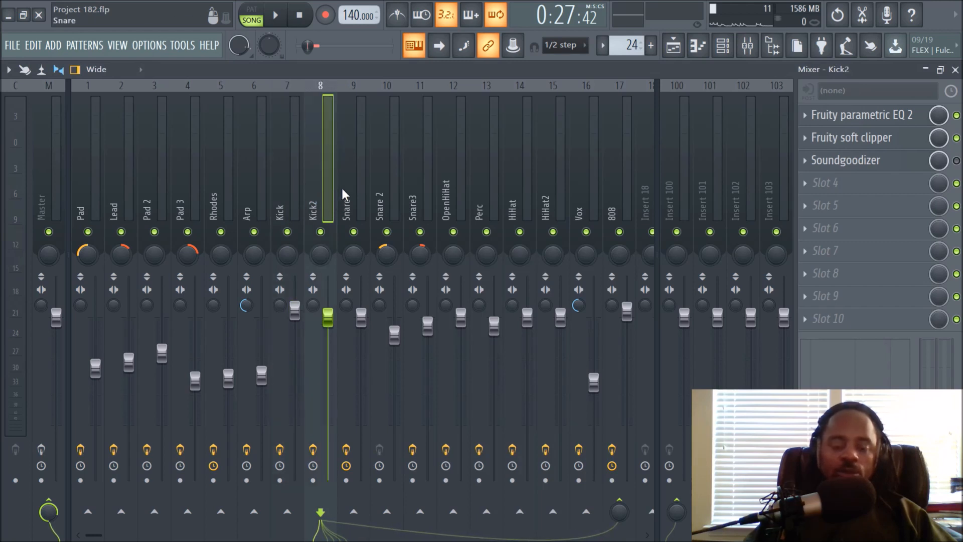
{"action": "left_click", "coordinate": [340, 193]}
{"action": "left_click", "coordinate": [386, 189]}
{"action": "left_click", "coordinate": [417, 189]}
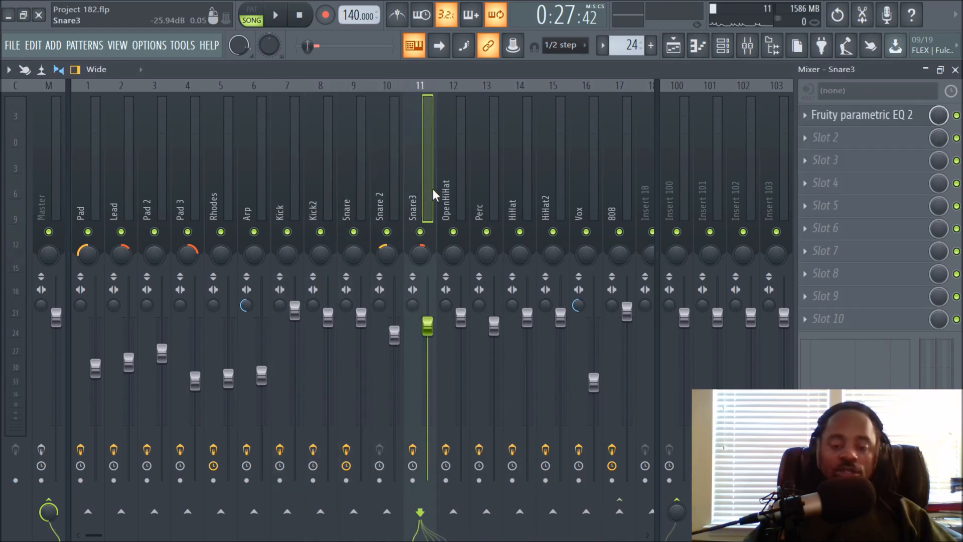
- Review the effect slots of the OpenHiHat, Perc and HiHat mixer tracks one after another
{"action": "left_click", "coordinate": [451, 175]}
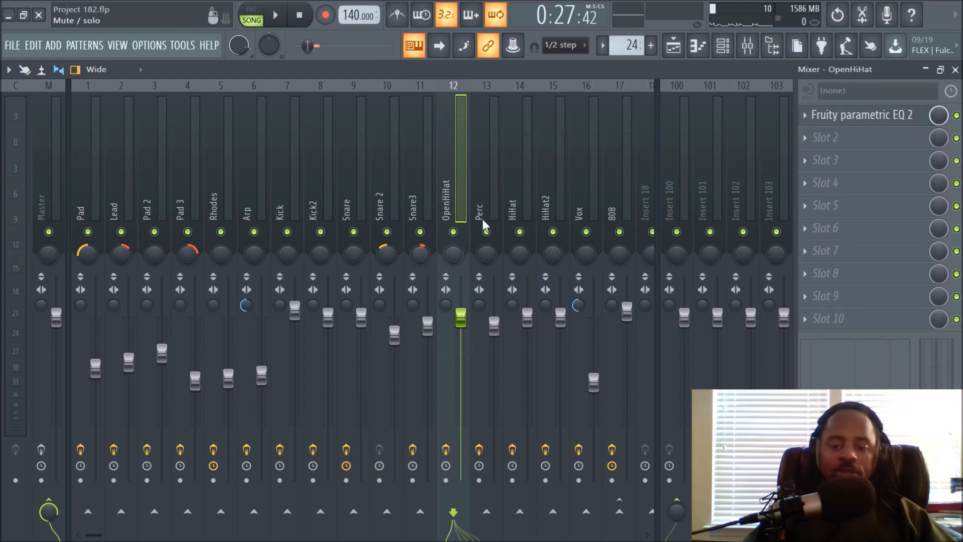
{"action": "left_click", "coordinate": [484, 181]}
{"action": "left_click", "coordinate": [507, 193]}
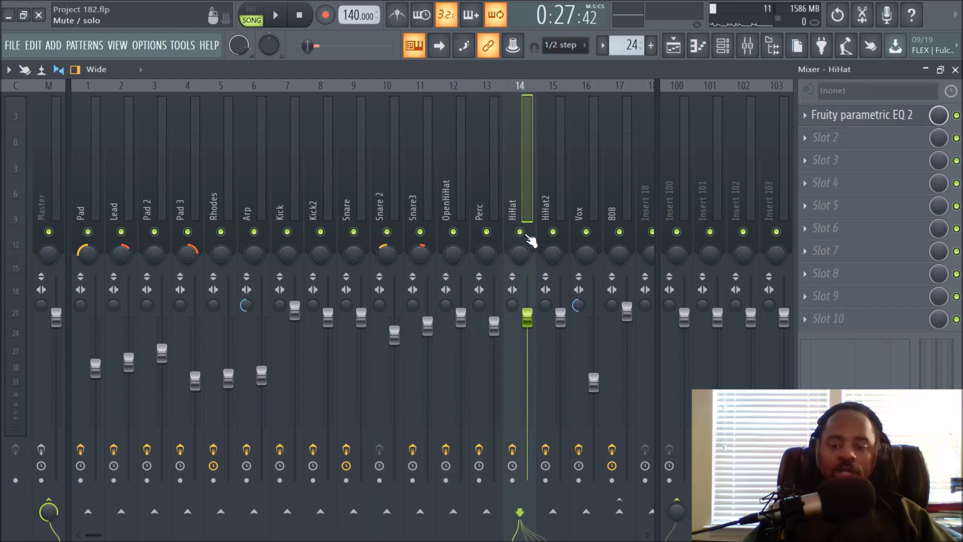
- Look through the list of channels in the channel rack and close it
{"action": "left_click", "coordinate": [723, 45]}
{"action": "scroll", "coordinate": [472, 391], "scroll_direction": "down", "scroll_amount": 4}
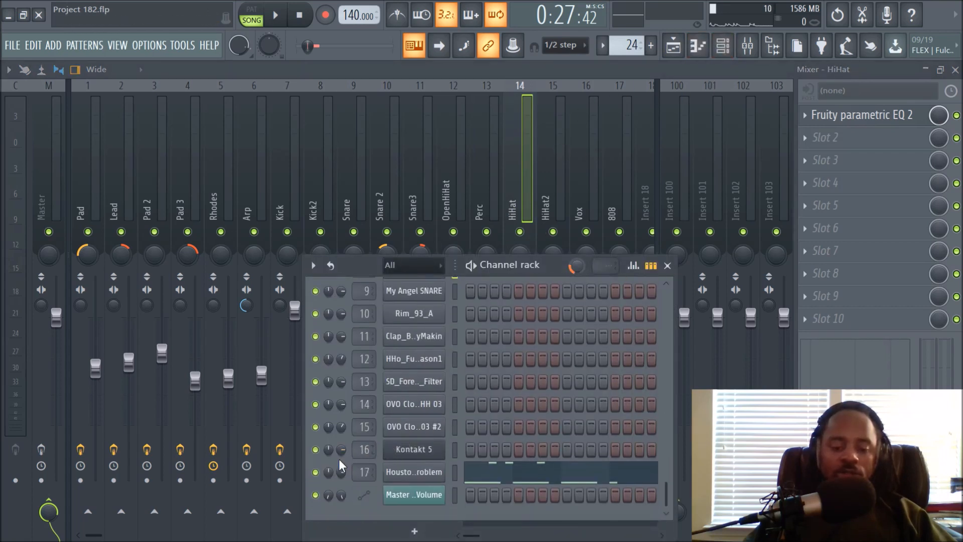
{"action": "scroll", "coordinate": [339, 459], "scroll_direction": "up", "scroll_amount": 5}
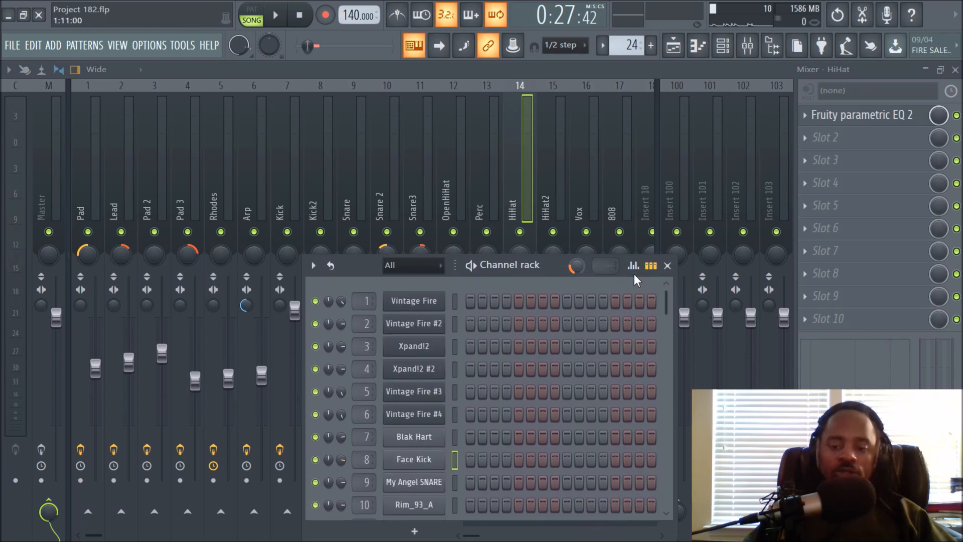
{"action": "left_click", "coordinate": [668, 265]}
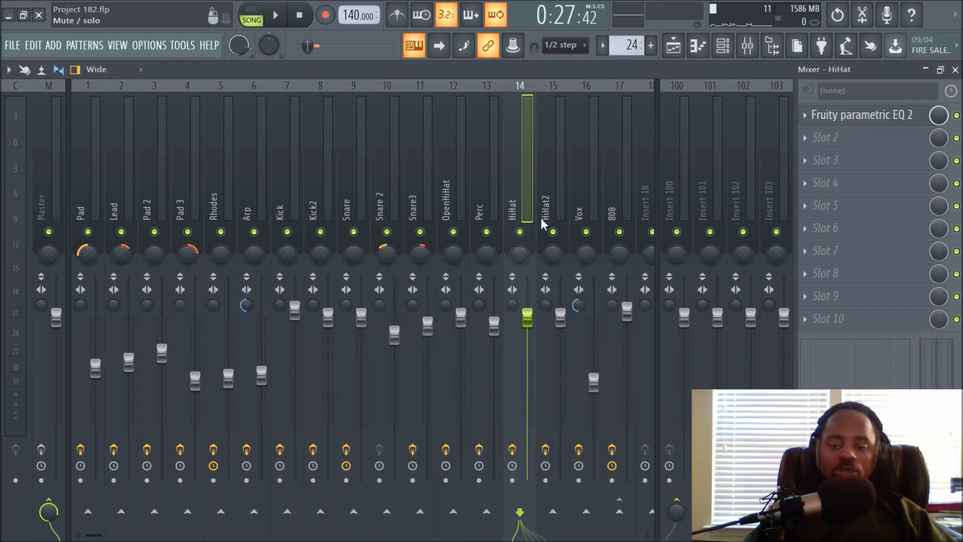
- Review the effect slots of the Vox, 808 and Master mixer tracks, viewing the 808's Fruity parametric EQ 2 curve along the way
{"action": "left_click", "coordinate": [580, 175]}
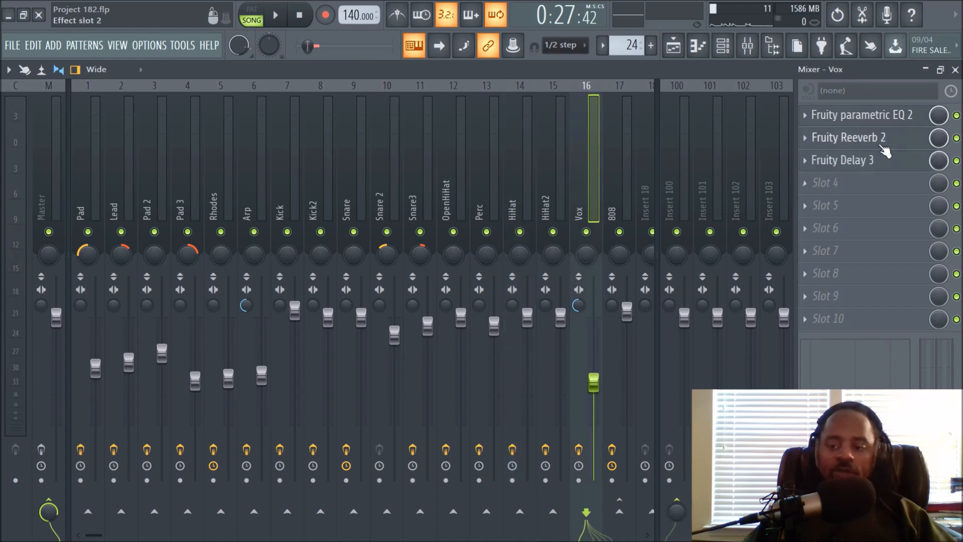
{"action": "left_click", "coordinate": [620, 193]}
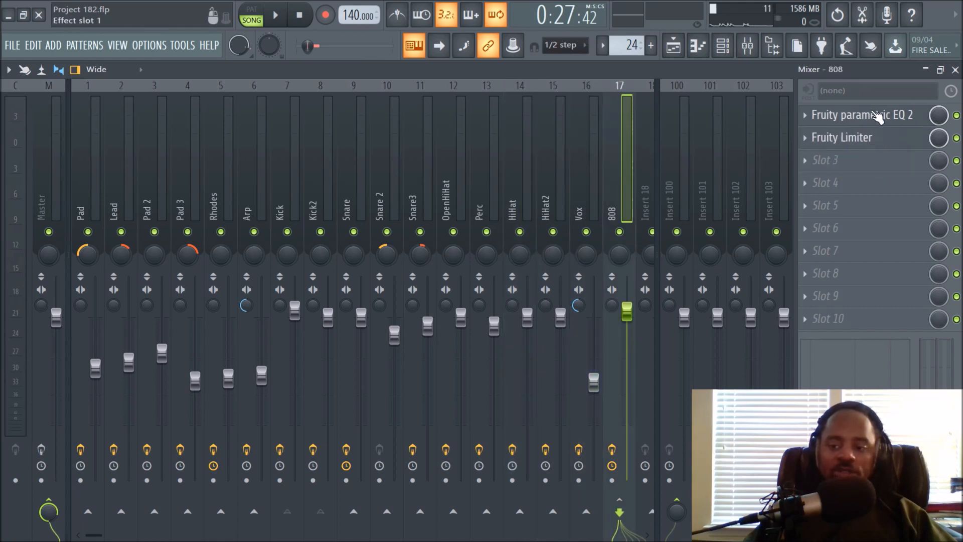
{"action": "left_click", "coordinate": [856, 121]}
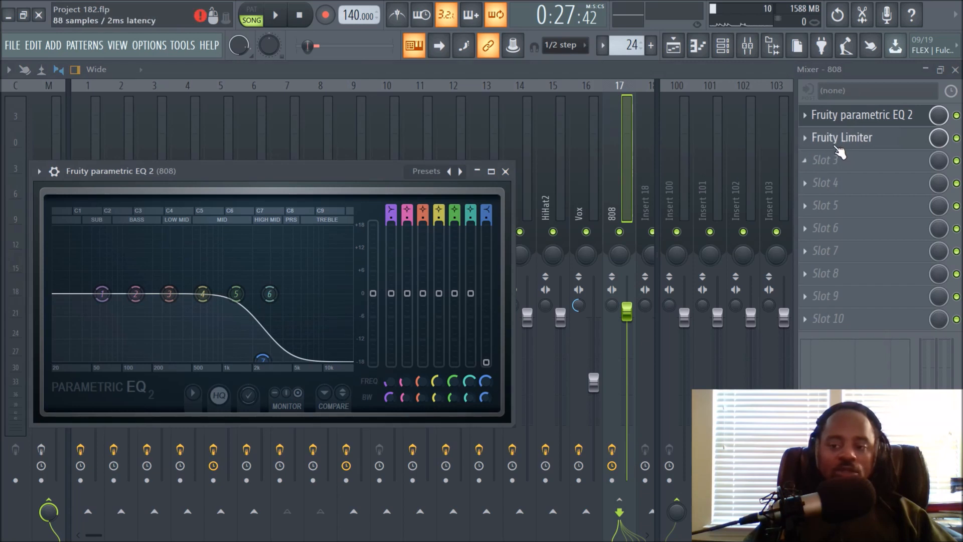
{"action": "left_click", "coordinate": [505, 172]}
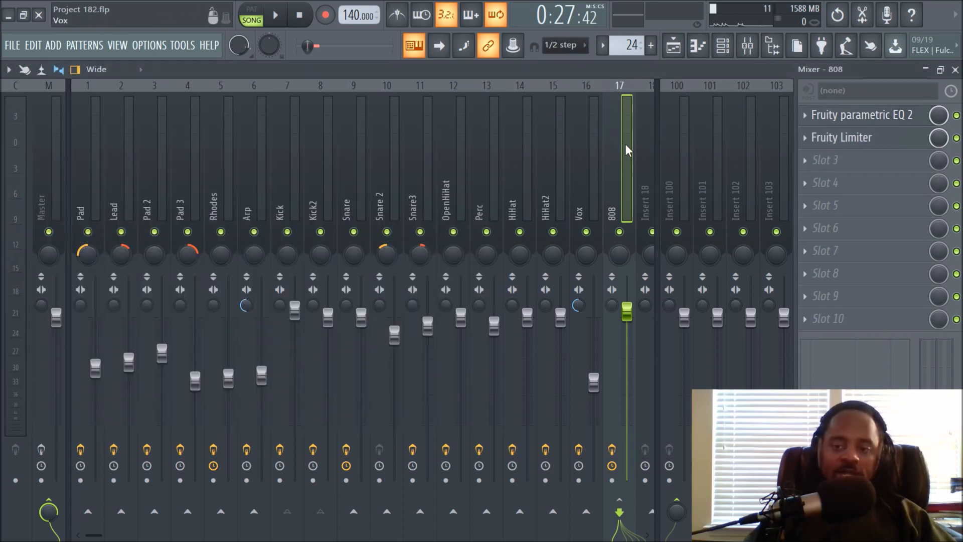
{"action": "left_click", "coordinate": [43, 161]}
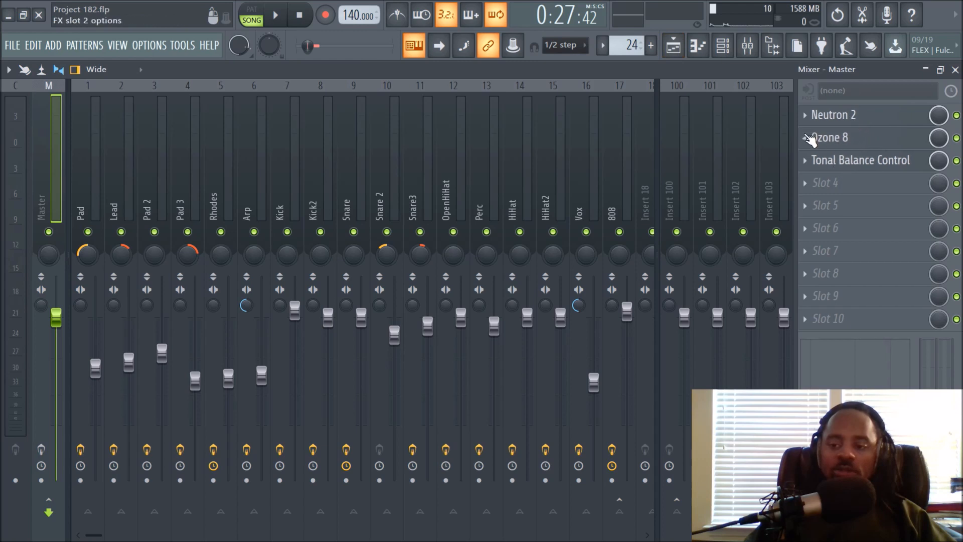
- Show the playlist, clear the time selection starting at bar 17, and reset the song position to the start
{"action": "left_click", "coordinate": [685, 50]}
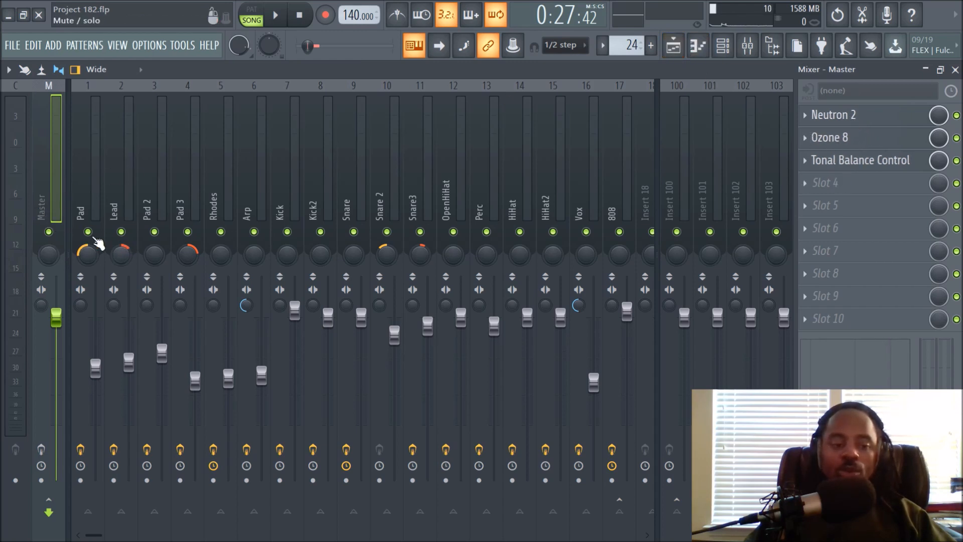
{"action": "left_click", "coordinate": [673, 49]}
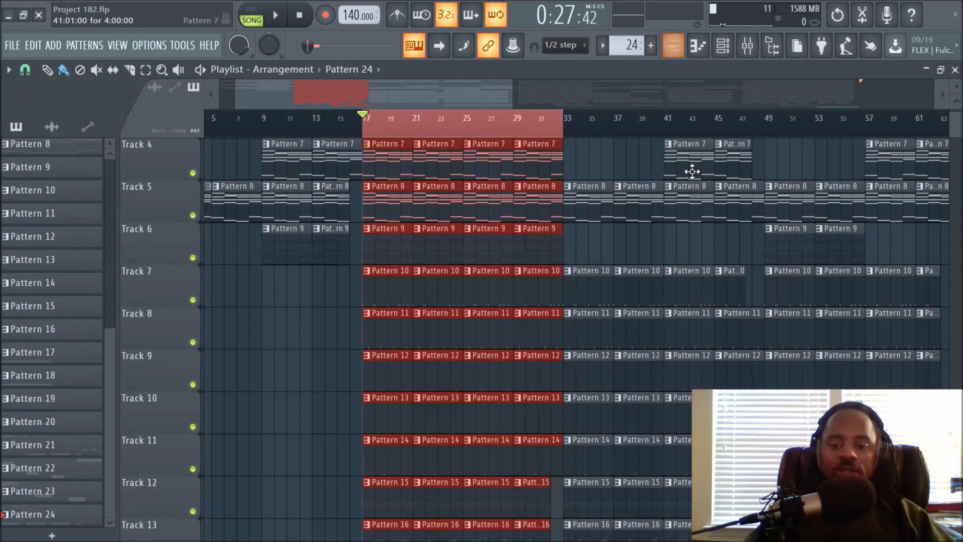
{"action": "left_click", "coordinate": [409, 133], "text": "ctrl"}
{"action": "left_click", "coordinate": [307, 15]}
- Look over the arrangement from bar 1 in the playlist, with a brief look at the mixer in between
{"action": "scroll", "coordinate": [346, 281], "scroll_direction": "up", "scroll_amount": 3}
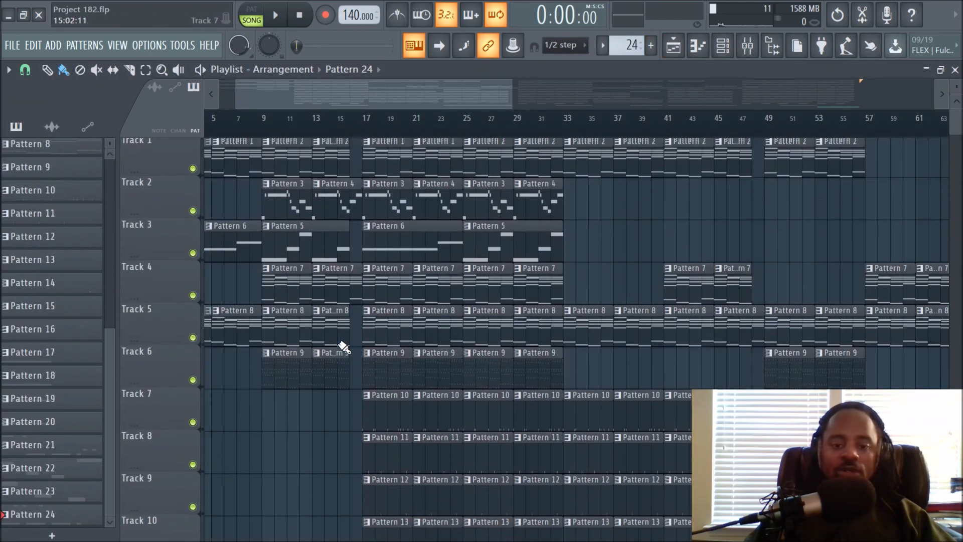
{"action": "scroll", "coordinate": [361, 120], "scroll_direction": "down", "scroll_amount": 3}
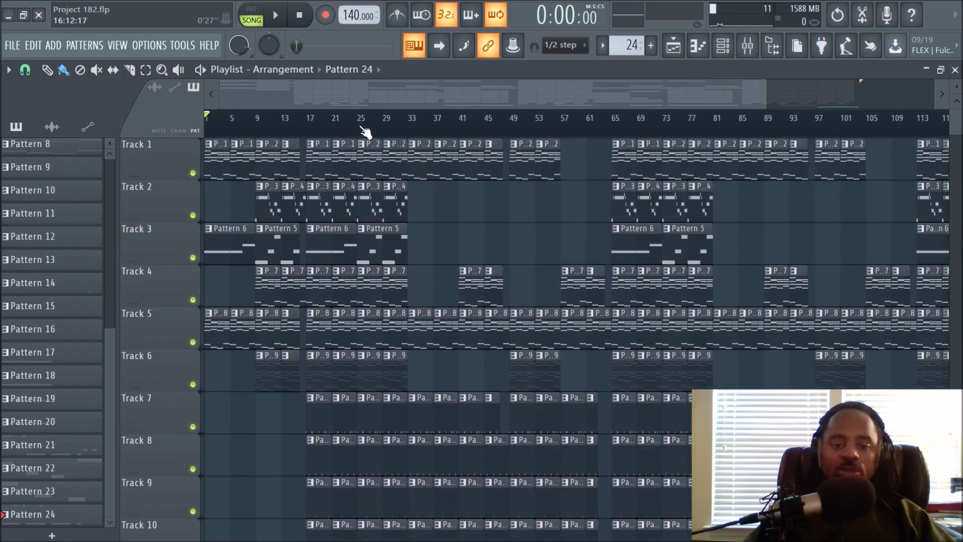
{"action": "scroll", "coordinate": [365, 131], "scroll_direction": "down", "scroll_amount": 1}
{"action": "scroll", "coordinate": [365, 130], "scroll_direction": "up", "scroll_amount": 4}
{"action": "left_click_drag", "start_coordinate": [368, 92], "coordinate": [210, 101]}
{"action": "scroll", "coordinate": [494, 131], "scroll_direction": "down", "scroll_amount": 2}
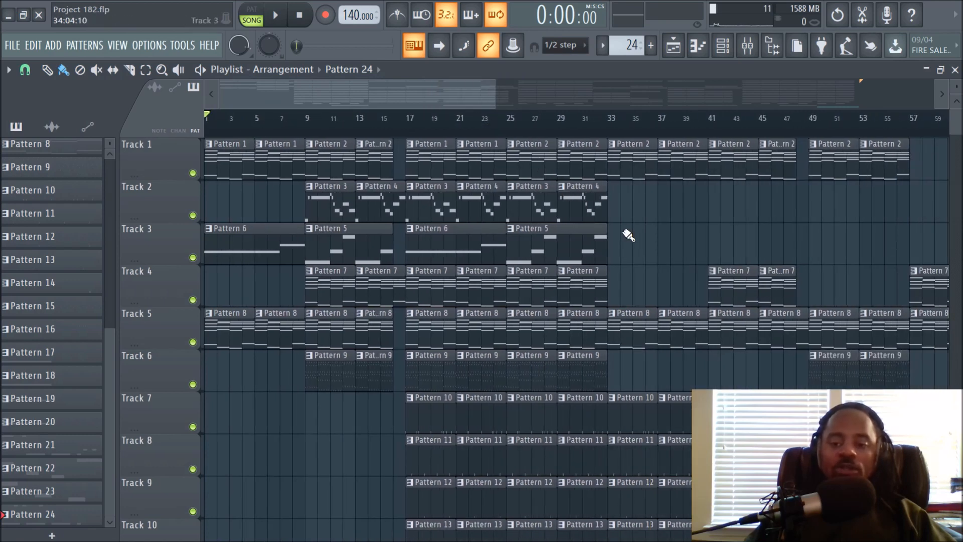
{"action": "left_click", "coordinate": [747, 46]}
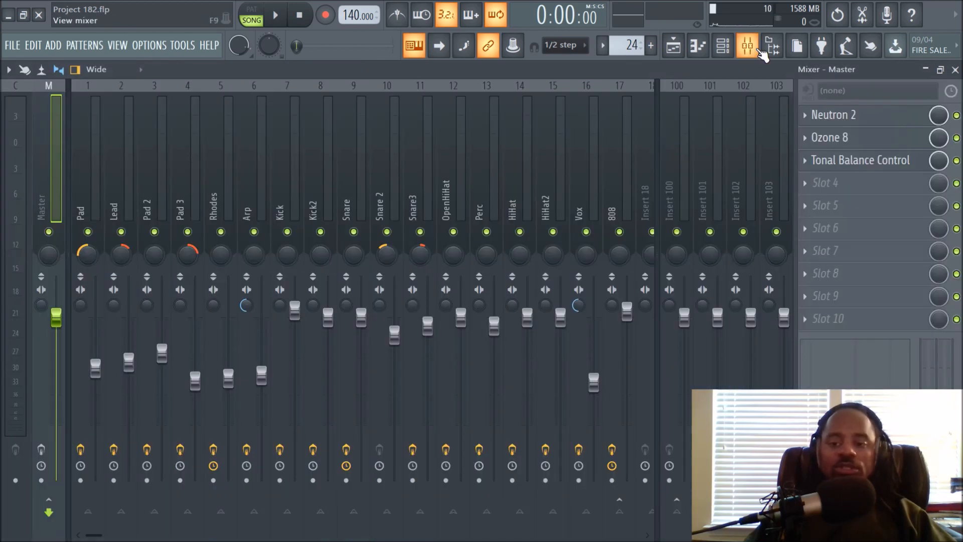
{"action": "left_click", "coordinate": [673, 45]}
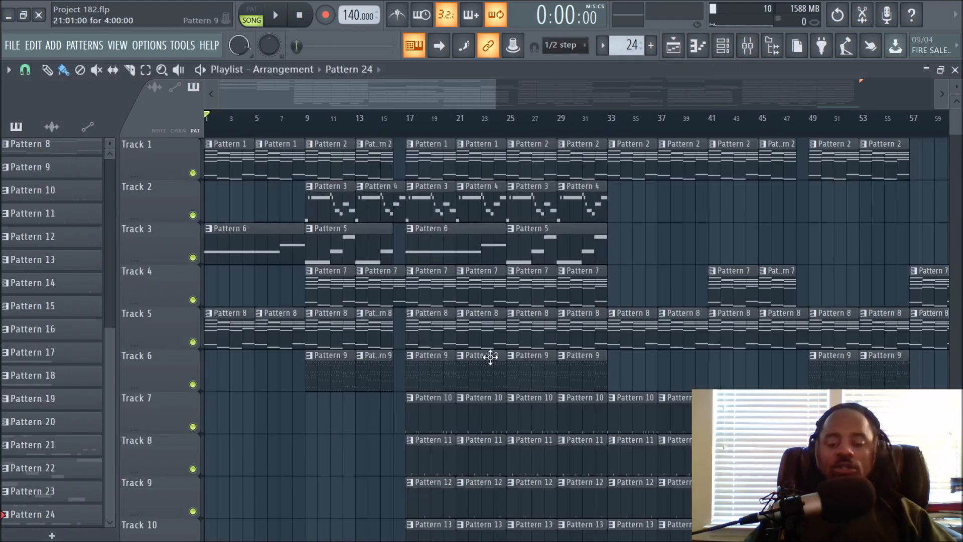
- Play the song from bar 1 and follow its intro clips in the playlist into the section starting at bar 17
{"action": "scroll", "coordinate": [687, 130], "scroll_direction": "down", "scroll_amount": 2}
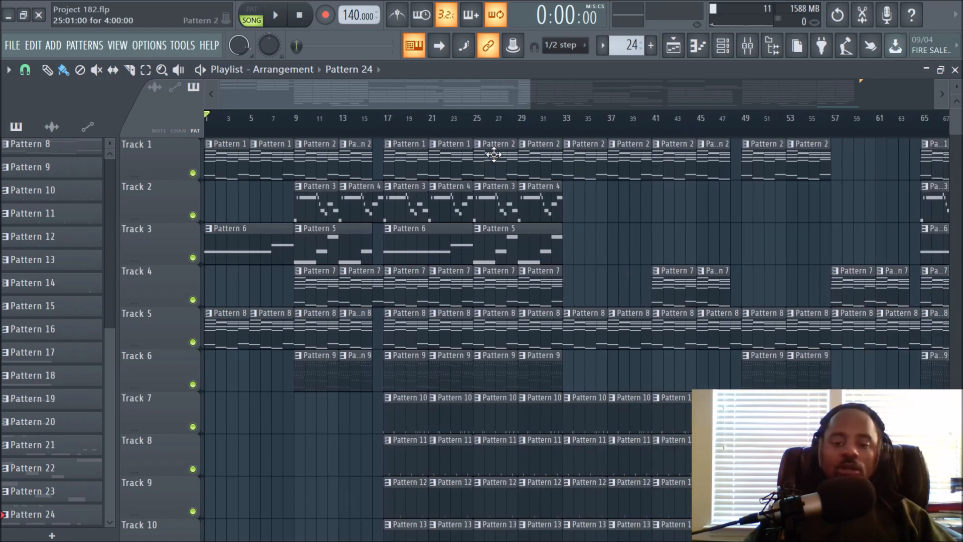
{"action": "scroll", "coordinate": [499, 130], "scroll_direction": "up", "scroll_amount": 3}
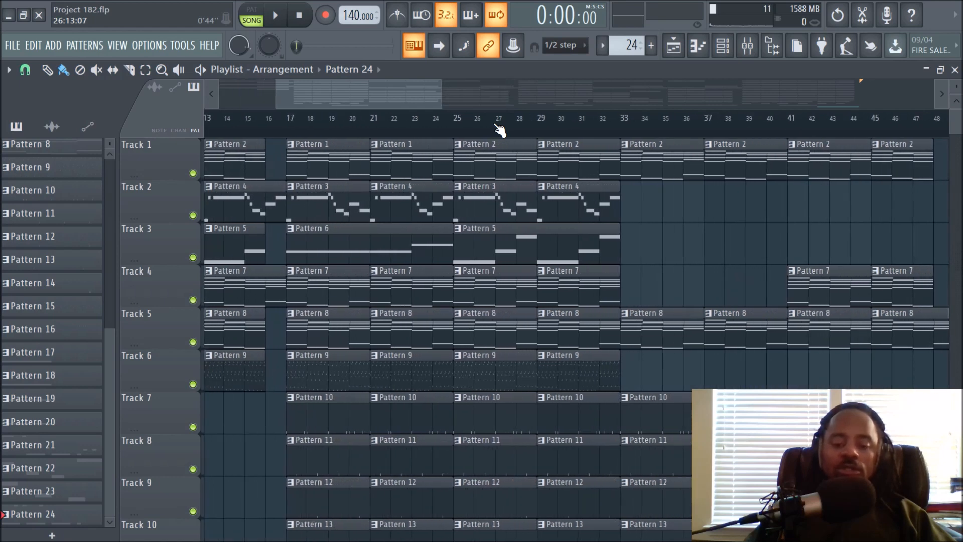
{"action": "scroll", "coordinate": [499, 129], "scroll_direction": "down", "scroll_amount": 1}
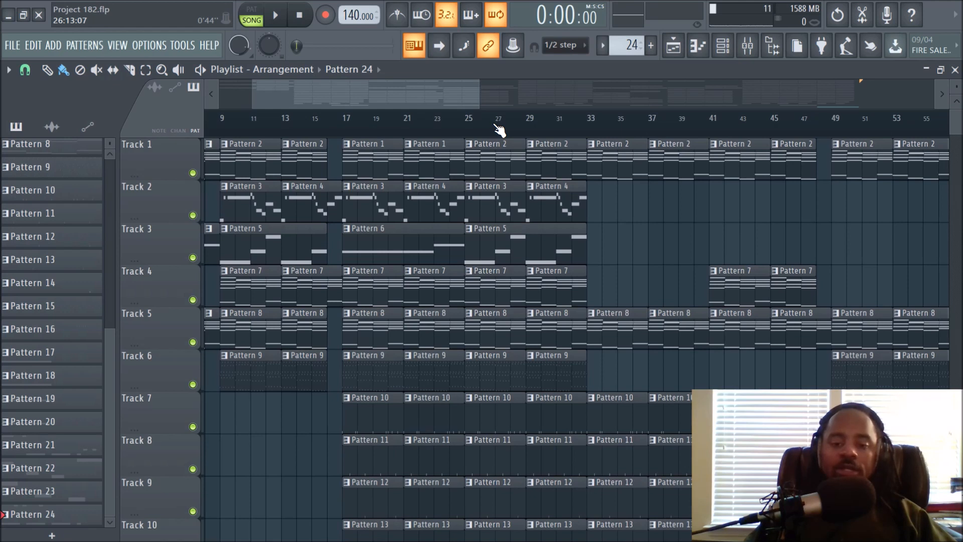
{"action": "left_click_drag", "start_coordinate": [370, 100], "coordinate": [251, 102]}
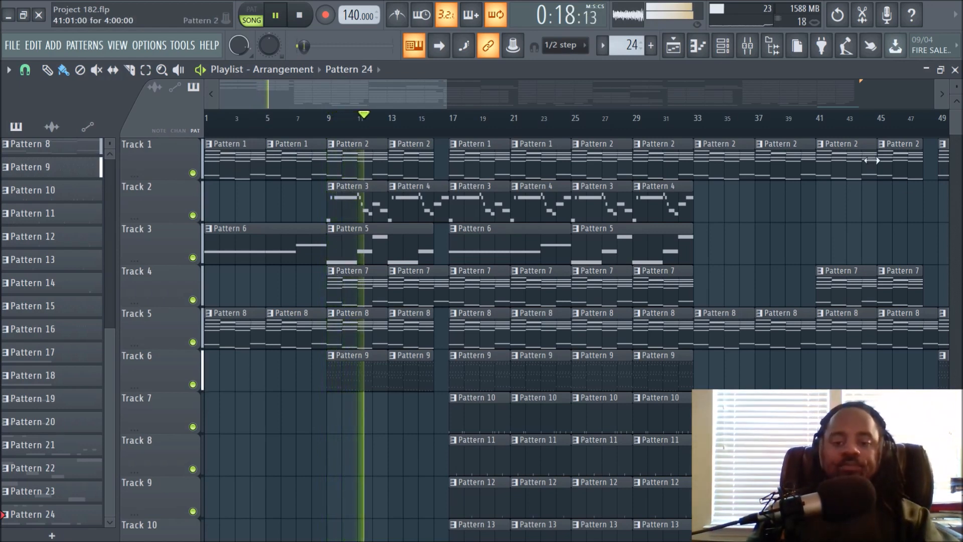
{"action": "scroll", "coordinate": [588, 125], "scroll_direction": "up", "scroll_amount": 3}
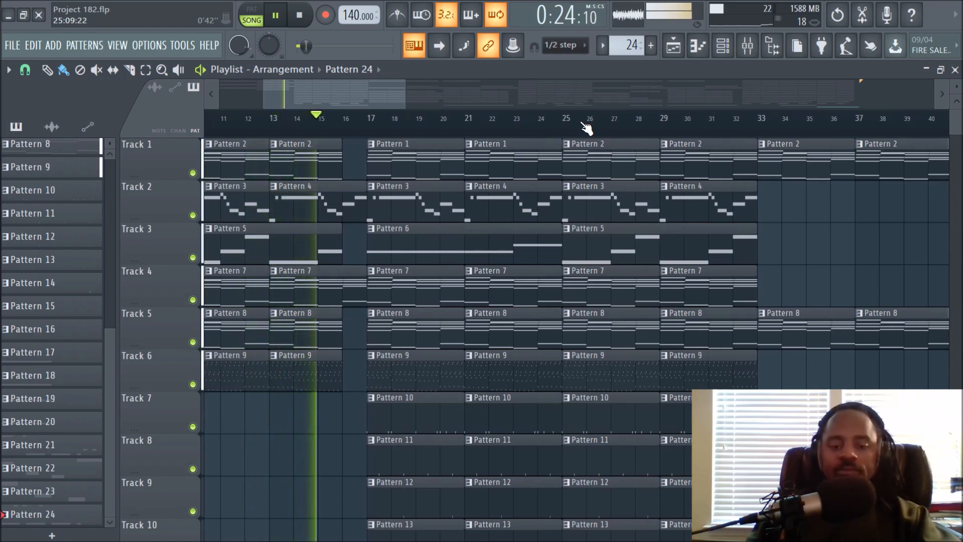
{"action": "scroll", "coordinate": [586, 126], "scroll_direction": "down", "scroll_amount": 1}
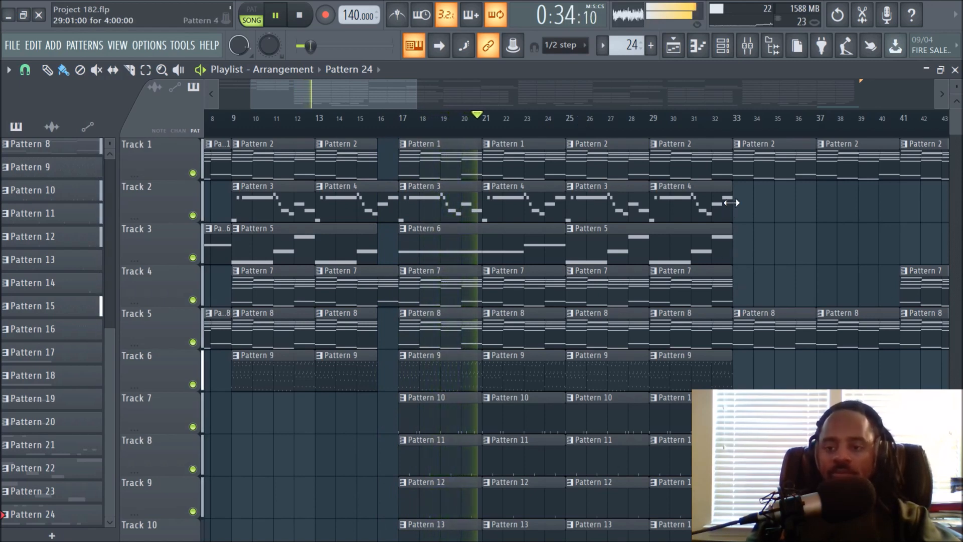
- Keep the song playing and examine the clips arranged between bars 17 and 33
{"action": "scroll", "coordinate": [768, 232], "scroll_direction": "down", "scroll_amount": 6}
{"action": "scroll", "coordinate": [769, 233], "scroll_direction": "up", "scroll_amount": 5}
{"action": "scroll", "coordinate": [769, 233], "scroll_direction": "up", "scroll_amount": 1}
{"action": "scroll", "coordinate": [692, 129], "scroll_direction": "down", "scroll_amount": 3}
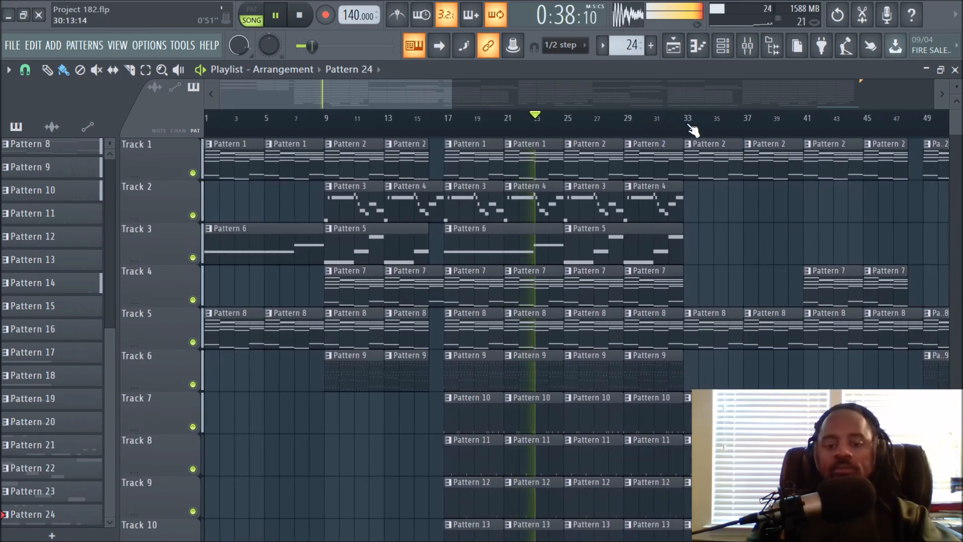
{"action": "left_click_drag", "start_coordinate": [410, 95], "coordinate": [463, 95]}
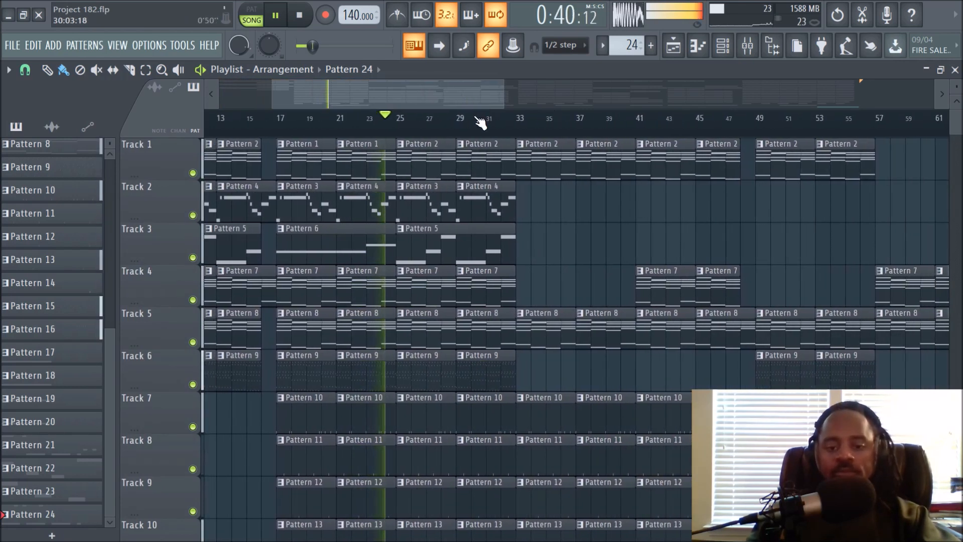
- Follow the playing arrangement through the sections starting at bars 33 and 49
{"action": "scroll", "coordinate": [482, 126], "scroll_direction": "down", "scroll_amount": 2}
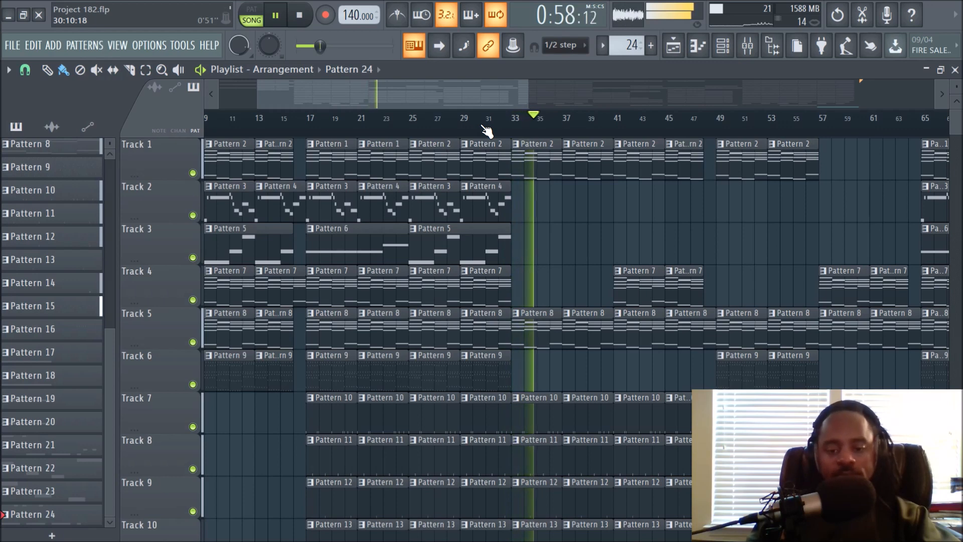
{"action": "scroll", "coordinate": [485, 129], "scroll_direction": "down", "scroll_amount": 2}
{"action": "left_click_drag", "start_coordinate": [509, 101], "coordinate": [587, 92]}
{"action": "scroll", "coordinate": [527, 129], "scroll_direction": "up", "scroll_amount": 3}
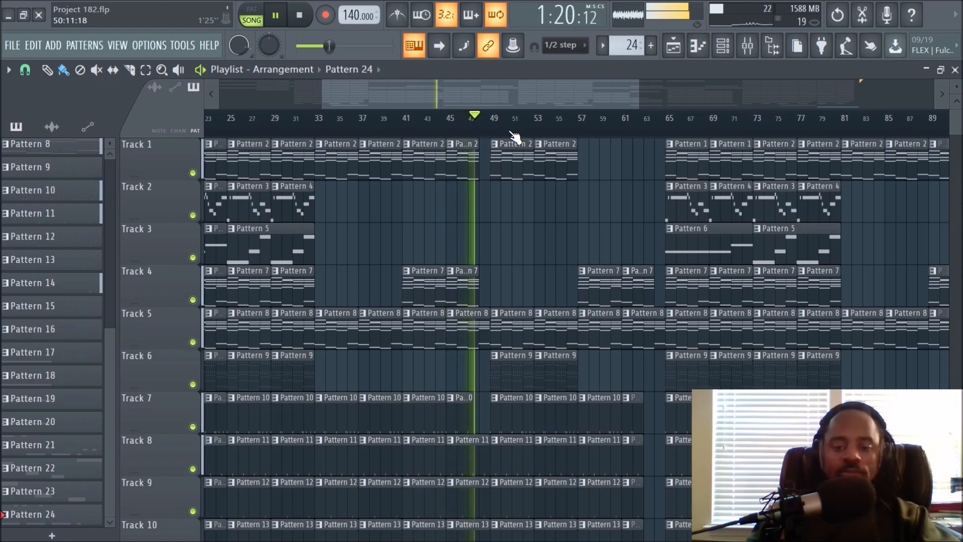
{"action": "scroll", "coordinate": [514, 137], "scroll_direction": "up", "scroll_amount": 2}
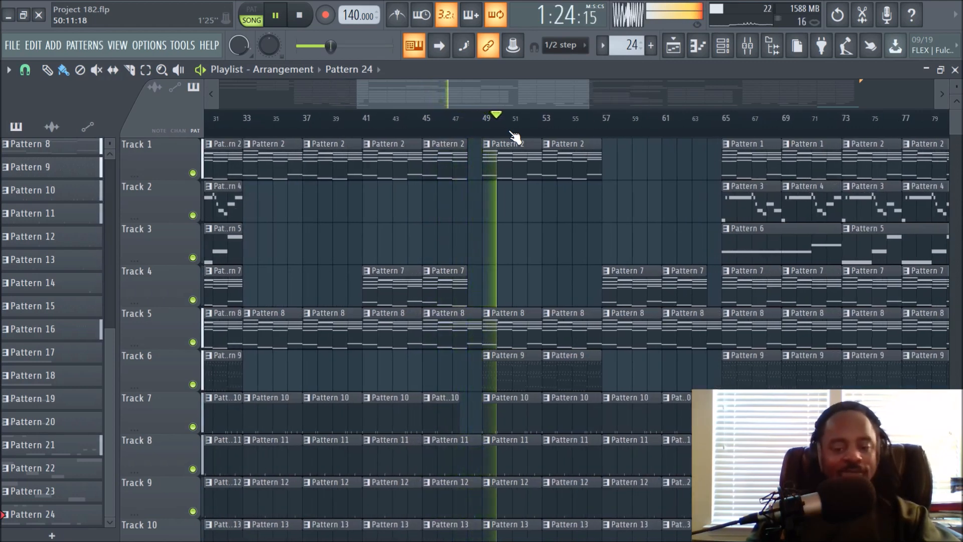
{"action": "scroll", "coordinate": [514, 136], "scroll_direction": "down", "scroll_amount": 2}
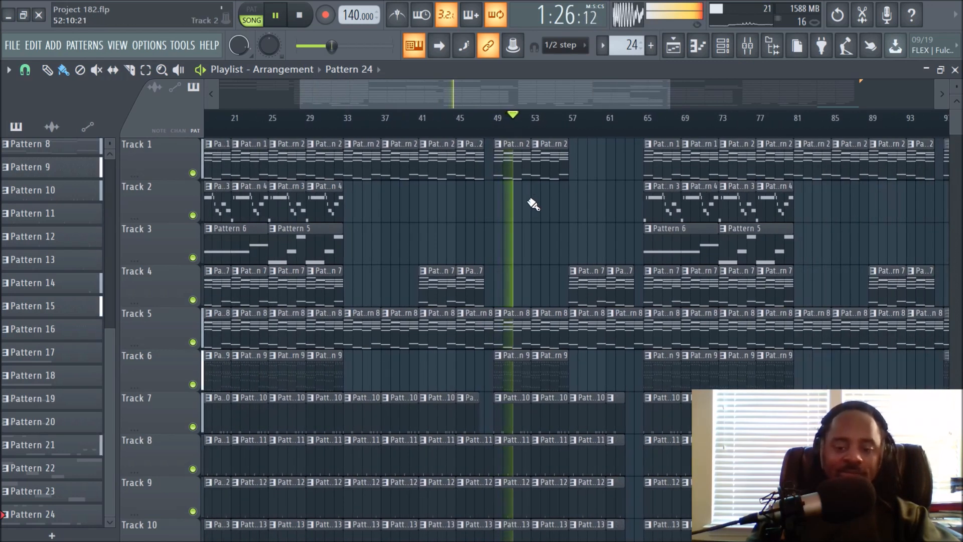
- Examine the drum and bass clips on the lower playlist tracks, down to Track 16, during playback, and stop the song
{"action": "scroll", "coordinate": [534, 206], "scroll_direction": "down", "scroll_amount": 5}
{"action": "scroll", "coordinate": [535, 203], "scroll_direction": "down", "scroll_amount": 2}
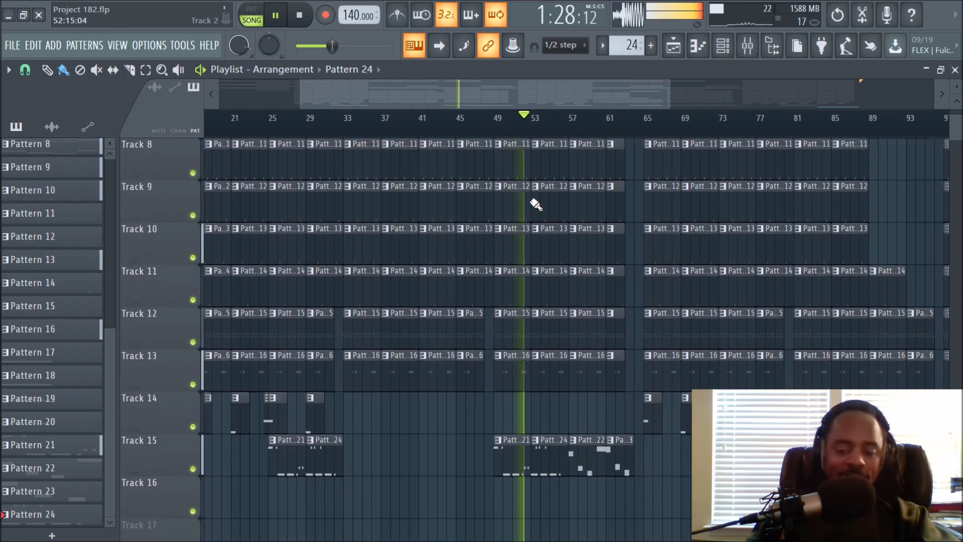
{"action": "scroll", "coordinate": [535, 203], "scroll_direction": "down", "scroll_amount": 1}
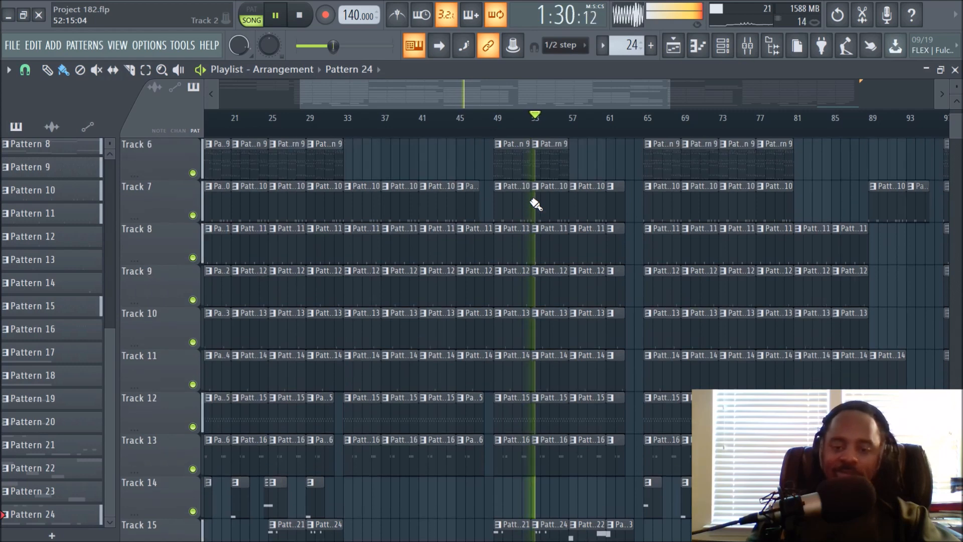
{"action": "scroll", "coordinate": [536, 203], "scroll_direction": "up", "scroll_amount": 1}
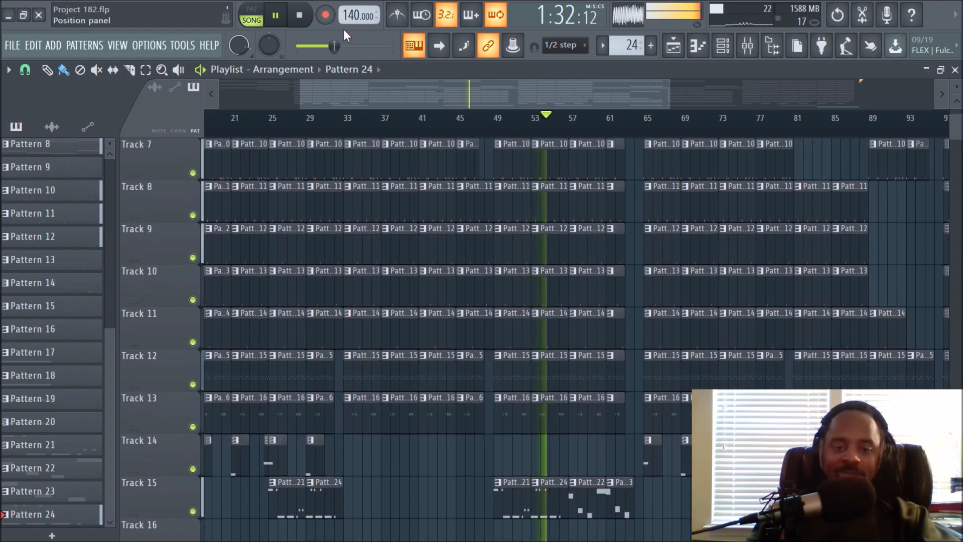
{"action": "left_click", "coordinate": [308, 28]}
- Look over the stopped arrangement from Track 1 down to Track 13 and return to Track 1
{"action": "scroll", "coordinate": [524, 311], "scroll_direction": "up", "scroll_amount": 6}
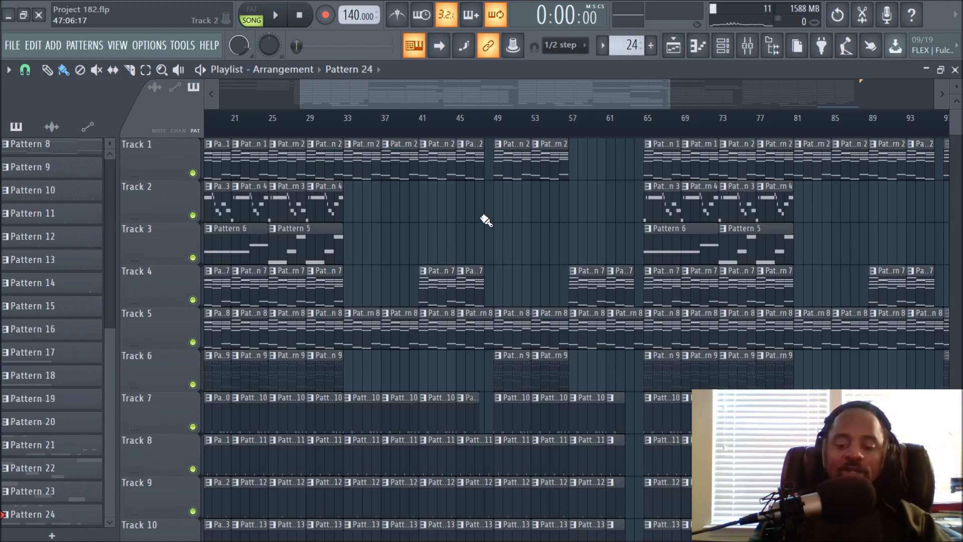
{"action": "scroll", "coordinate": [485, 218], "scroll_direction": "down", "scroll_amount": 3}
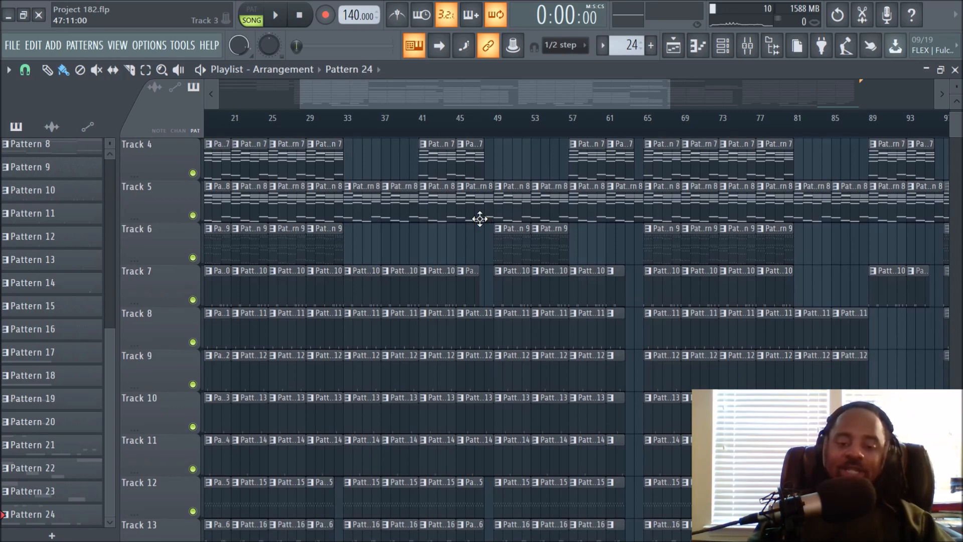
{"action": "scroll", "coordinate": [477, 221], "scroll_direction": "up", "scroll_amount": 3}
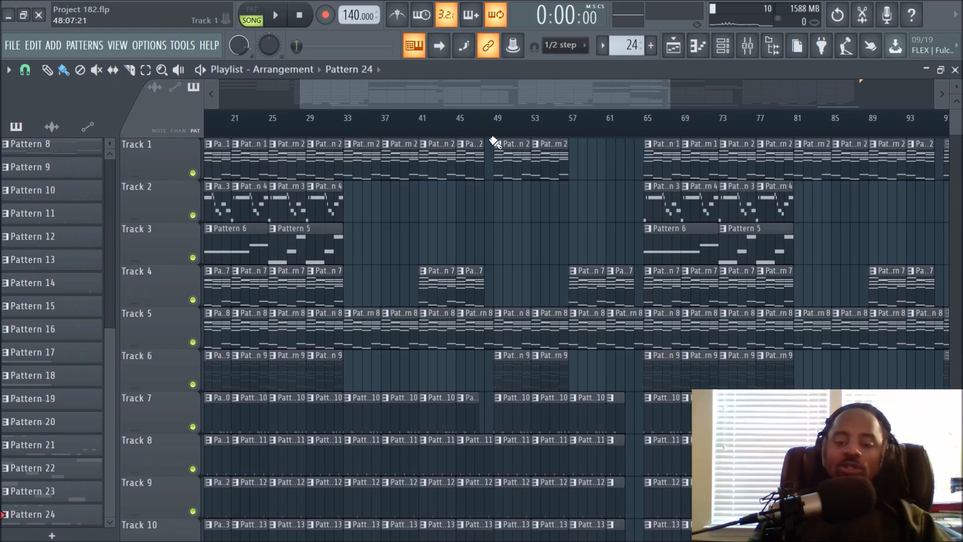
- Examine the song's full structure in the playlist, checking the lower tracks down to Track 16 and comparing sections from bar 1 to the end marker
{"action": "scroll", "coordinate": [587, 171], "scroll_direction": "down", "scroll_amount": 7}
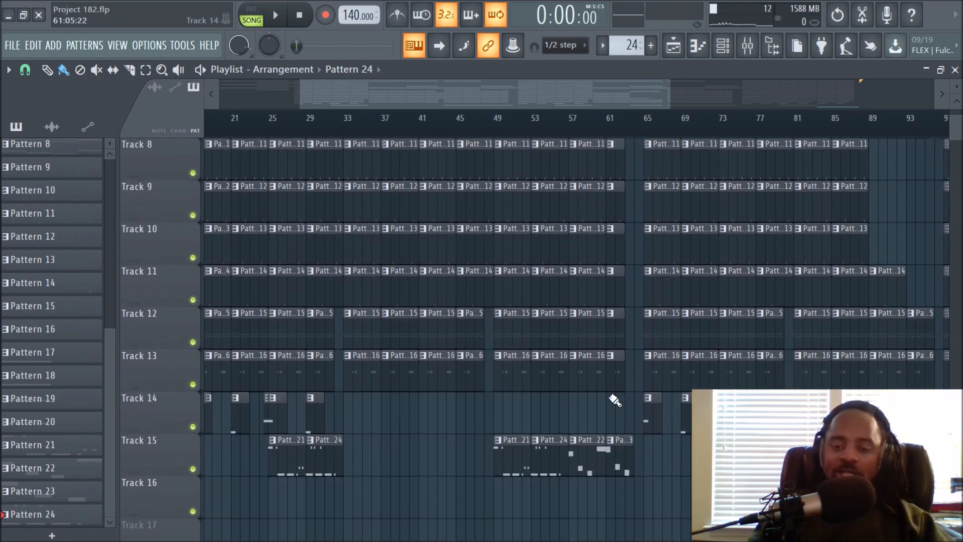
{"action": "scroll", "coordinate": [591, 456], "scroll_direction": "up", "scroll_amount": 7}
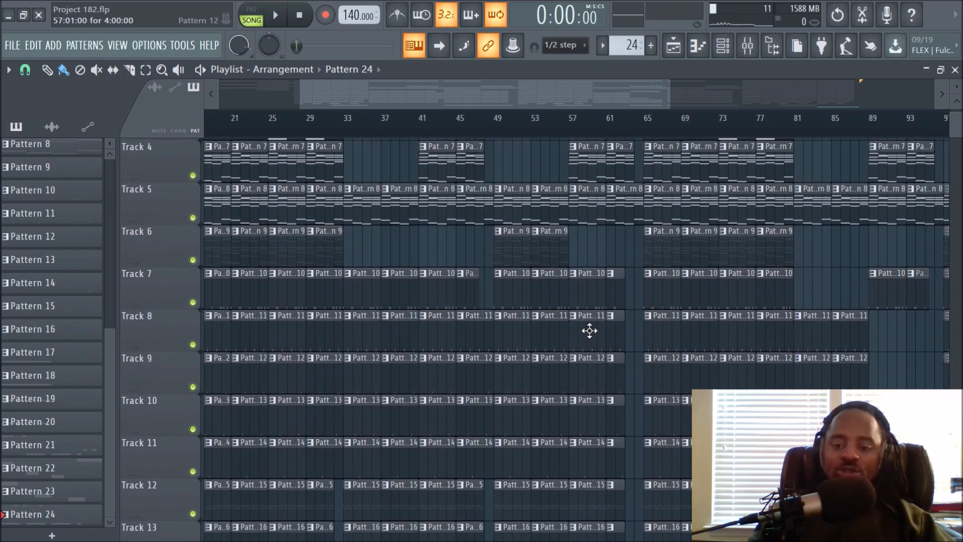
{"action": "scroll", "coordinate": [685, 129], "scroll_direction": "down", "scroll_amount": 3}
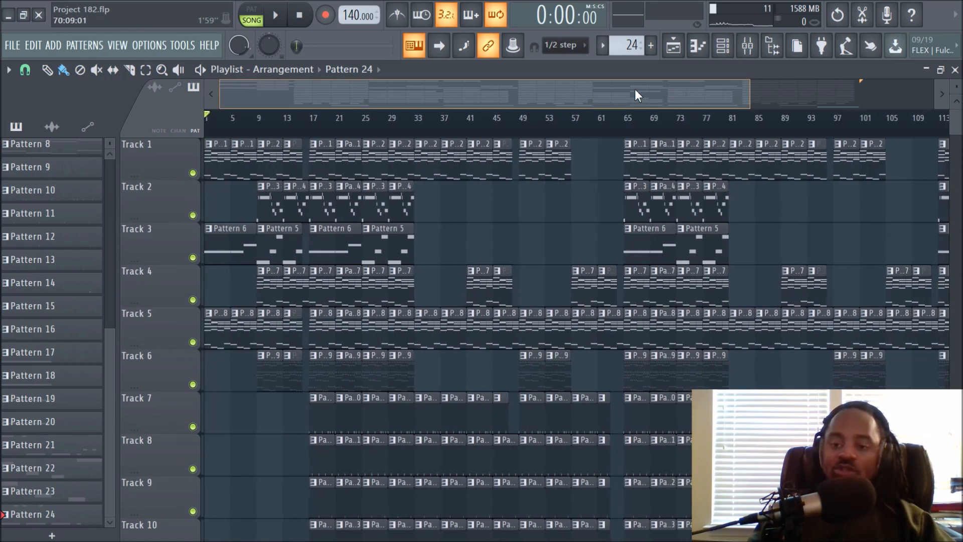
{"action": "left_click_drag", "start_coordinate": [635, 89], "coordinate": [780, 88]}
{"action": "left_click_drag", "start_coordinate": [602, 93], "coordinate": [514, 95]}
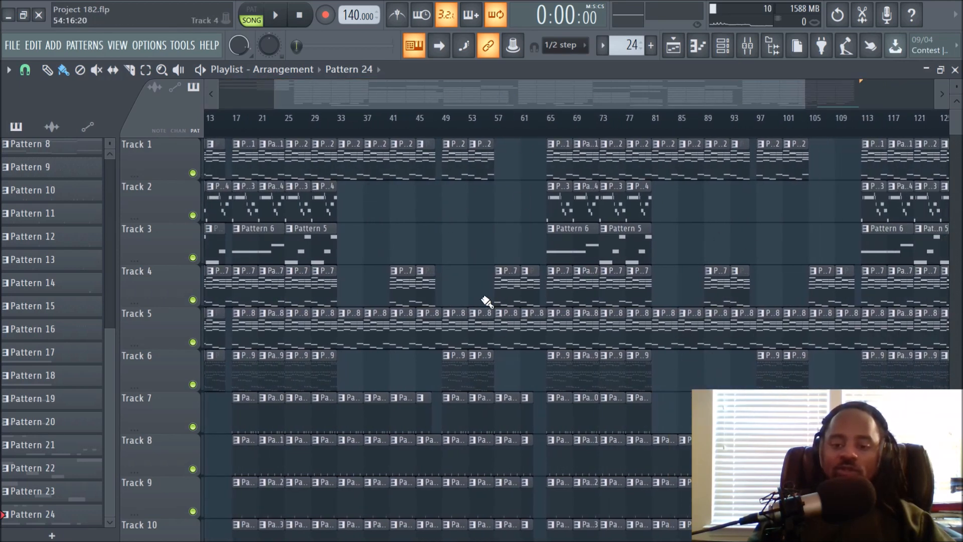
{"action": "scroll", "coordinate": [439, 136], "scroll_direction": "up", "scroll_amount": 1}
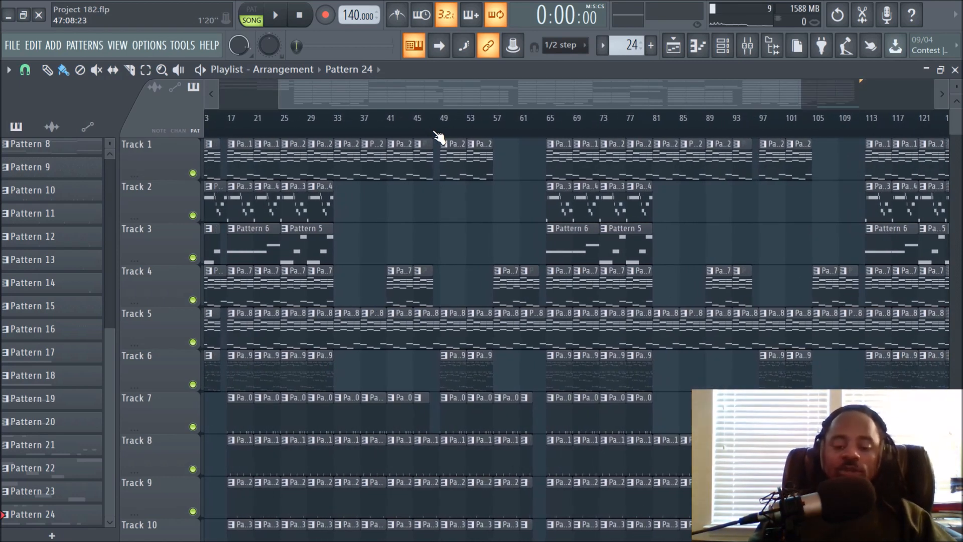
{"action": "scroll", "coordinate": [438, 135], "scroll_direction": "down", "scroll_amount": 2}
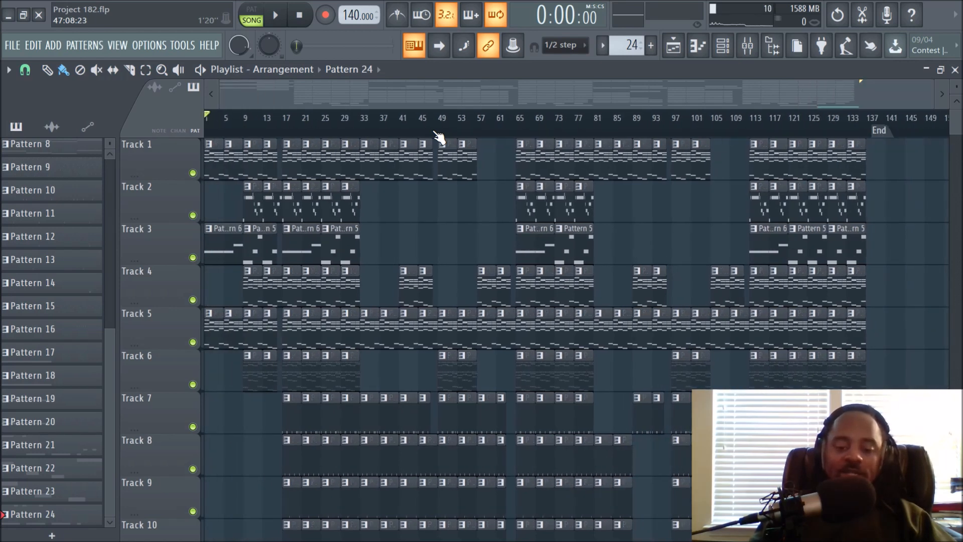
{"action": "scroll", "coordinate": [439, 136], "scroll_direction": "up", "scroll_amount": 2}
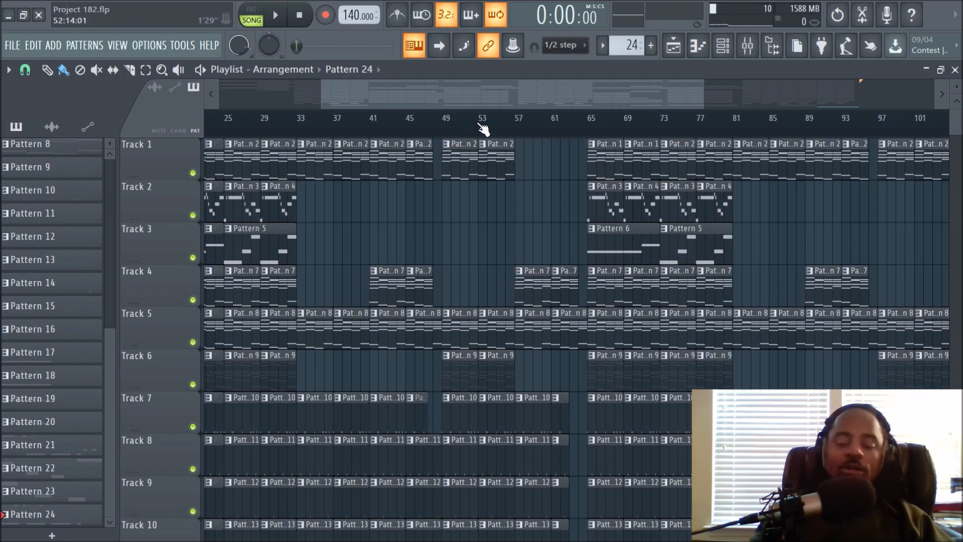
{"action": "scroll", "coordinate": [482, 129], "scroll_direction": "down", "scroll_amount": 3}
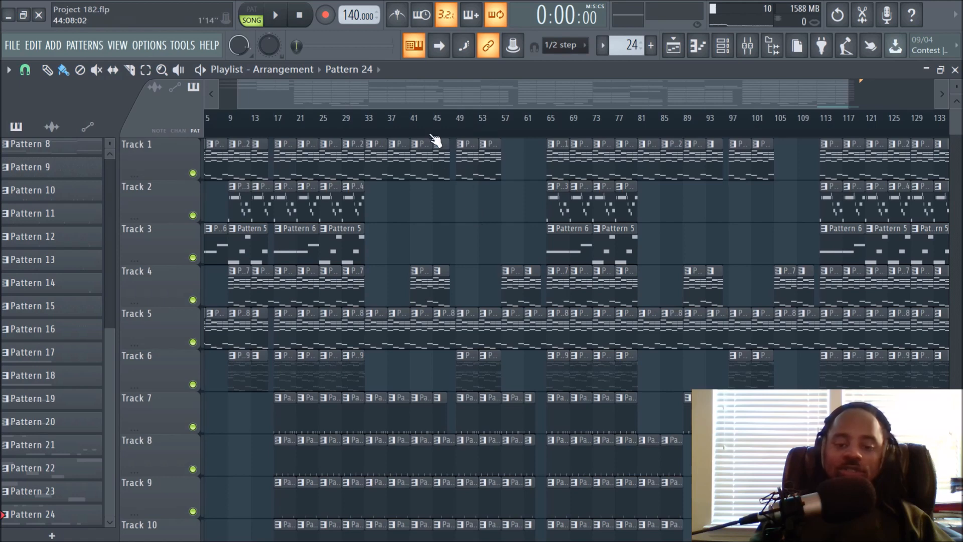
{"action": "scroll", "coordinate": [436, 133], "scroll_direction": "up", "scroll_amount": 3}
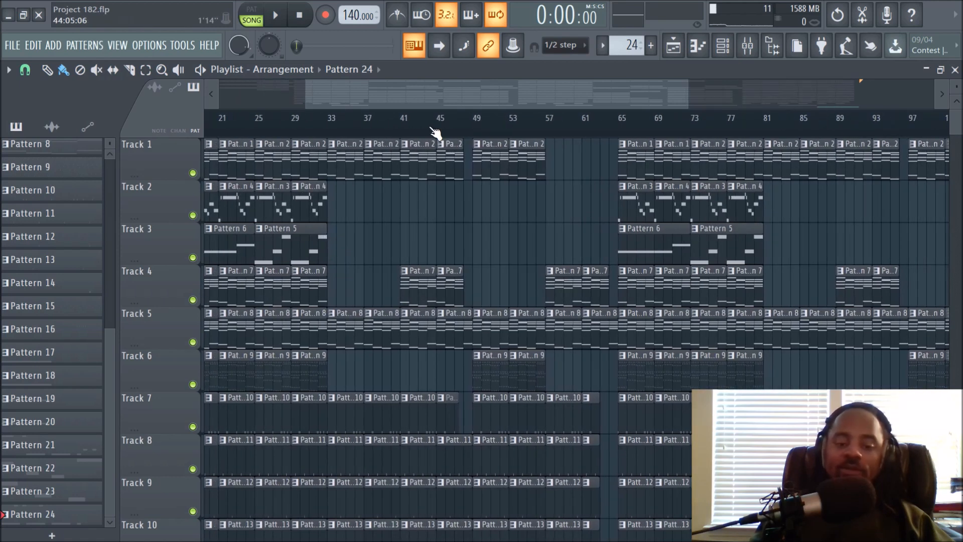